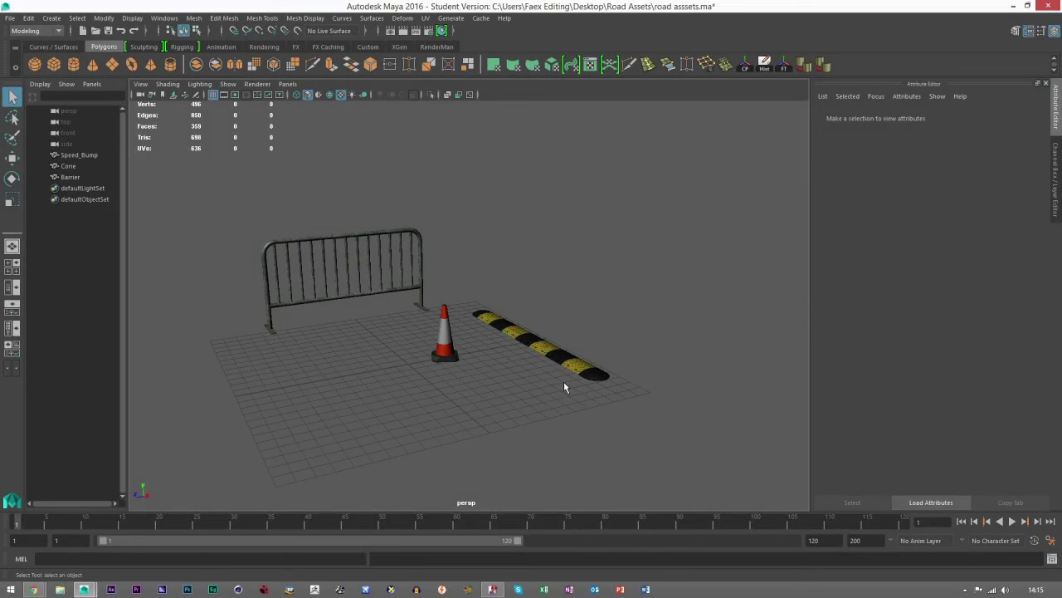
# - Move the barrier forward on the grid, in from the back edge
pyautogui.keyDown('alt'); pyautogui.moveTo(509, 248); pyautogui.dragTo(390, 383); pyautogui.keyUp('alt')
pyautogui.keyDown('alt'); pyautogui.moveTo(472, 391); pyautogui.dragTo(420, 384); pyautogui.keyUp('alt')
pyautogui.click(441, 382)
pyautogui.press('w')
pyautogui.click(369, 334)
pyautogui.click(353, 308)
pyautogui.keyDown('alt'); pyautogui.moveTo(353, 308); pyautogui.dragTo(390, 465); pyautogui.keyUp('alt')
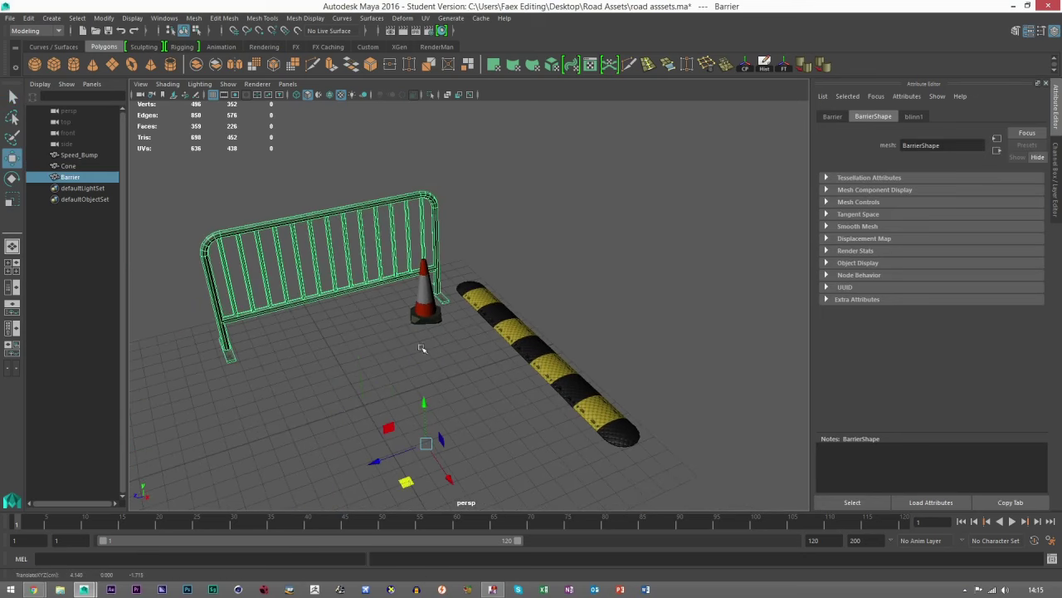
# - Move the traffic cone forward across the grid, away from the barrier
pyautogui.click(398, 407)
pyautogui.click(424, 308)
pyautogui.moveTo(414, 358); pyautogui.dragTo(348, 468)
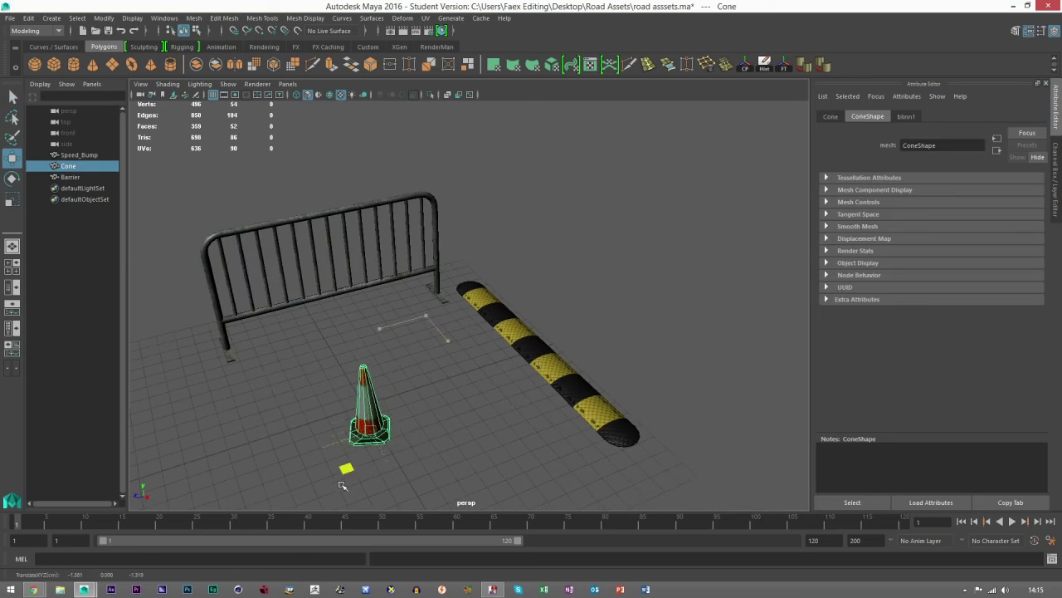
# - Rotate the speed bump -90 degrees about the Y axis and place it parallel in front of the barrier
pyautogui.click(538, 353)
pyautogui.press('e')
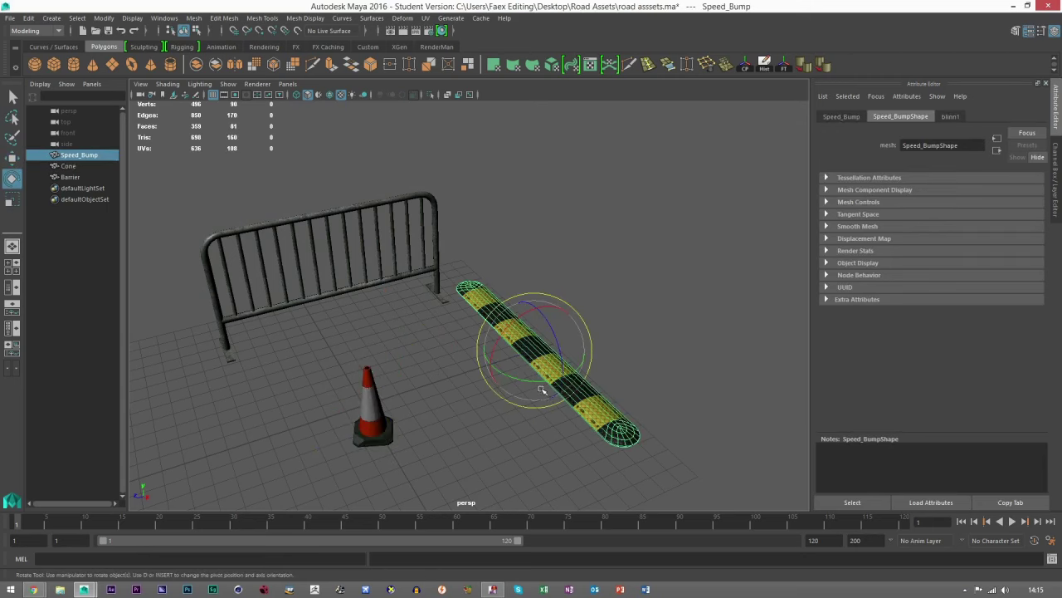
pyautogui.moveTo(524, 382); pyautogui.dragTo(474, 382)
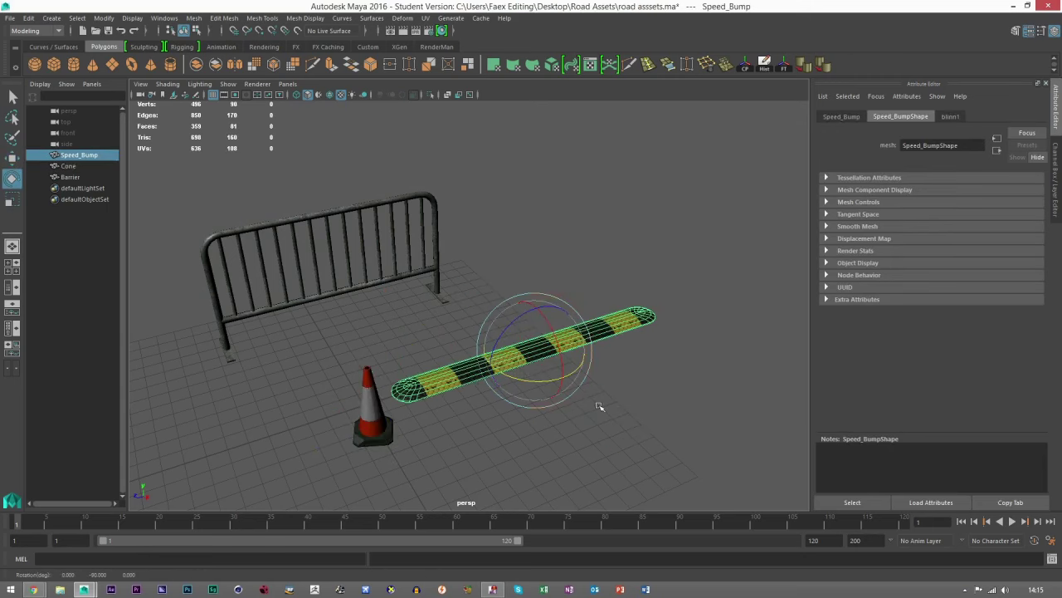
pyautogui.press('w')
pyautogui.keyDown('alt'); pyautogui.moveTo(600, 407); pyautogui.dragTo(585, 399); pyautogui.keyUp('alt')
pyautogui.moveTo(497, 334); pyautogui.dragTo(343, 397)
# - Duplicate the cone twice and space the three cones in a row in front of the speed bump
pyautogui.click(508, 431)
pyautogui.keyDown('alt'); pyautogui.moveTo(410, 498); pyautogui.dragTo(439, 421); pyautogui.keyUp('alt')
pyautogui.keyDown('alt'); pyautogui.moveTo(382, 344); pyautogui.dragTo(502, 344, button='middle'); pyautogui.keyUp('alt')
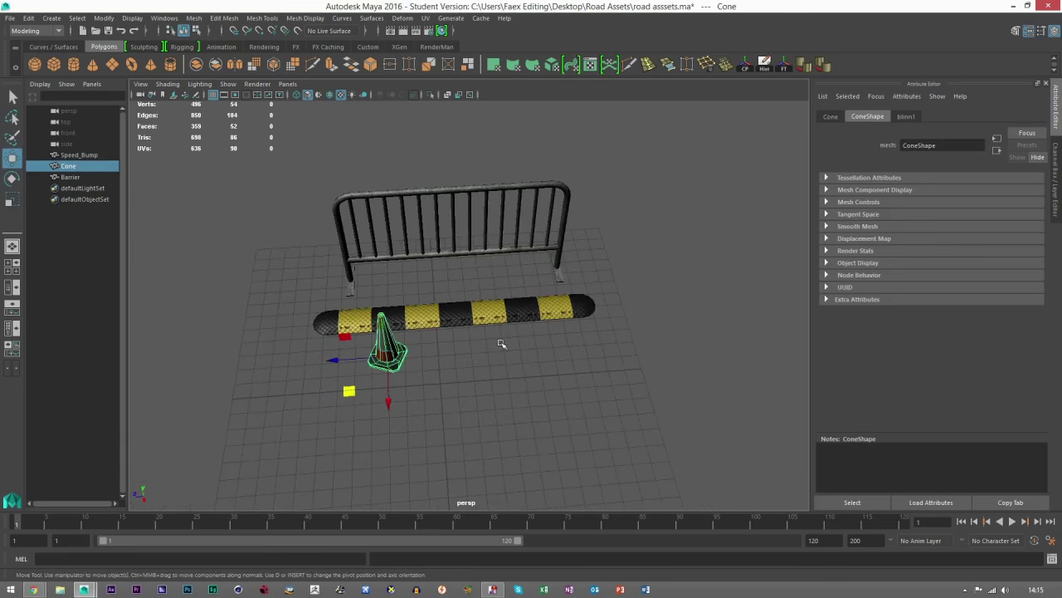
pyautogui.hotkey('ctrl', 'd')
pyautogui.click(336, 360)
pyautogui.moveTo(336, 360); pyautogui.dragTo(496, 349)
pyautogui.hotkey('ctrl', 'd')
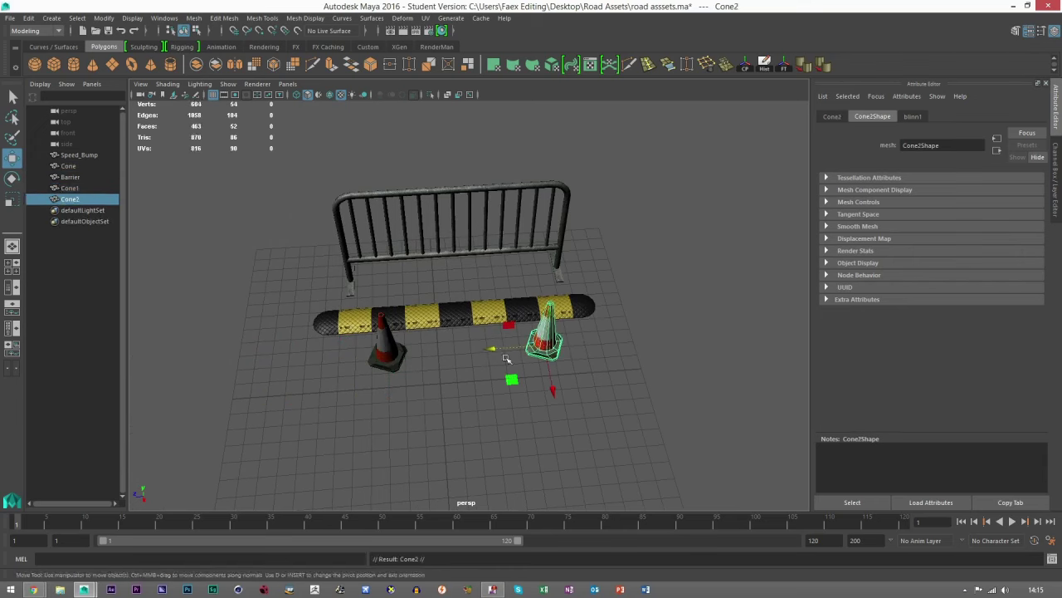
pyautogui.moveTo(455, 351); pyautogui.dragTo(382, 353, button='middle')
pyautogui.click(521, 401)
pyautogui.keyDown('alt'); pyautogui.moveTo(521, 401); pyautogui.dragTo(621, 241); pyautogui.keyUp('alt')
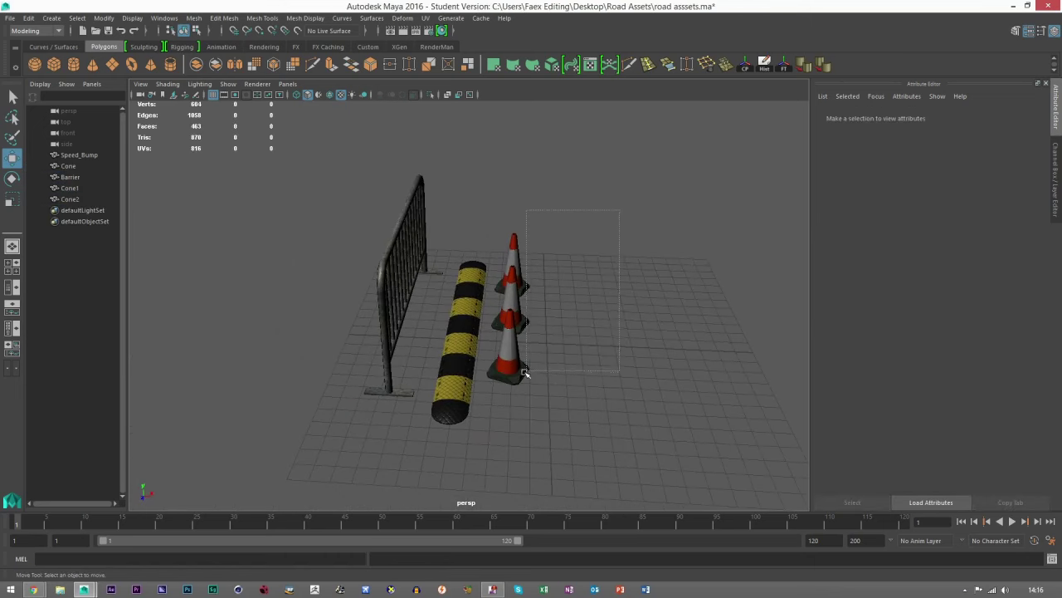
pyautogui.moveTo(465, 216); pyautogui.dragTo(562, 356)
pyautogui.click(548, 415)
# - Export the speed bump, barrier and all three cones as an FBX file named "road assets" in the Road Assets folder
pyautogui.keyDown('alt'); pyautogui.moveTo(548, 415); pyautogui.dragTo(528, 435); pyautogui.keyUp('alt')
pyautogui.scroll(-10, 529, 435)
pyautogui.scroll(2, 521, 412)
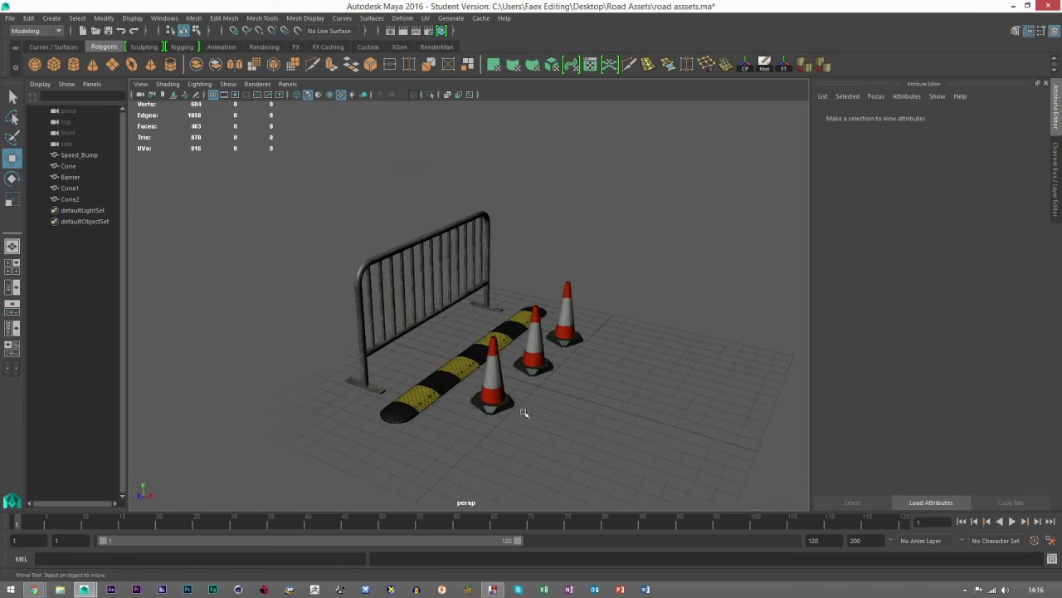
pyautogui.click(76, 155)
pyautogui.keyDown('shift'); pyautogui.click(69, 199); pyautogui.keyUp('shift')
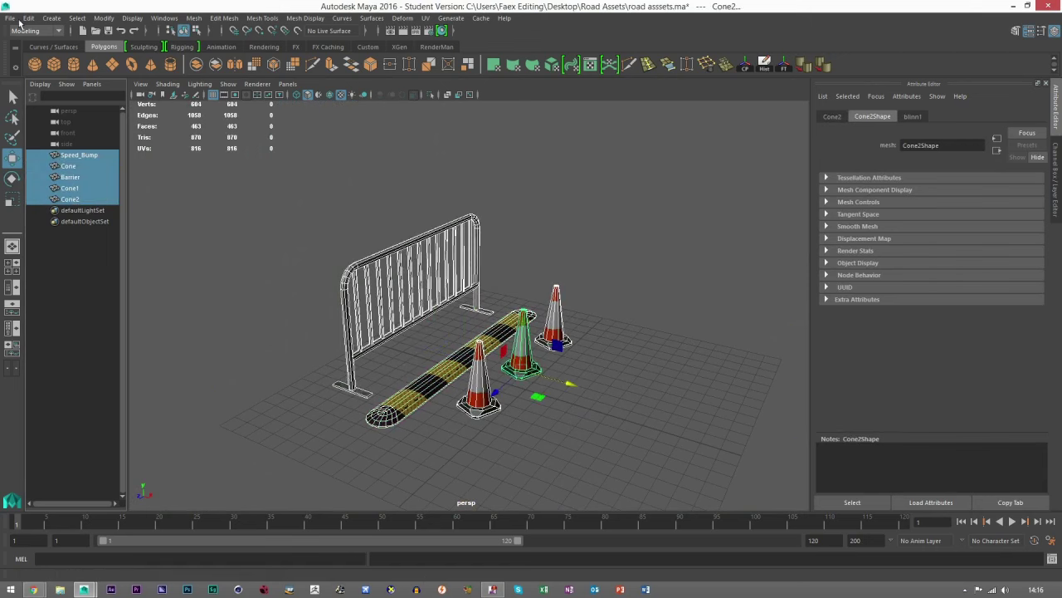
pyautogui.click(9, 19)
pyautogui.click(50, 213)
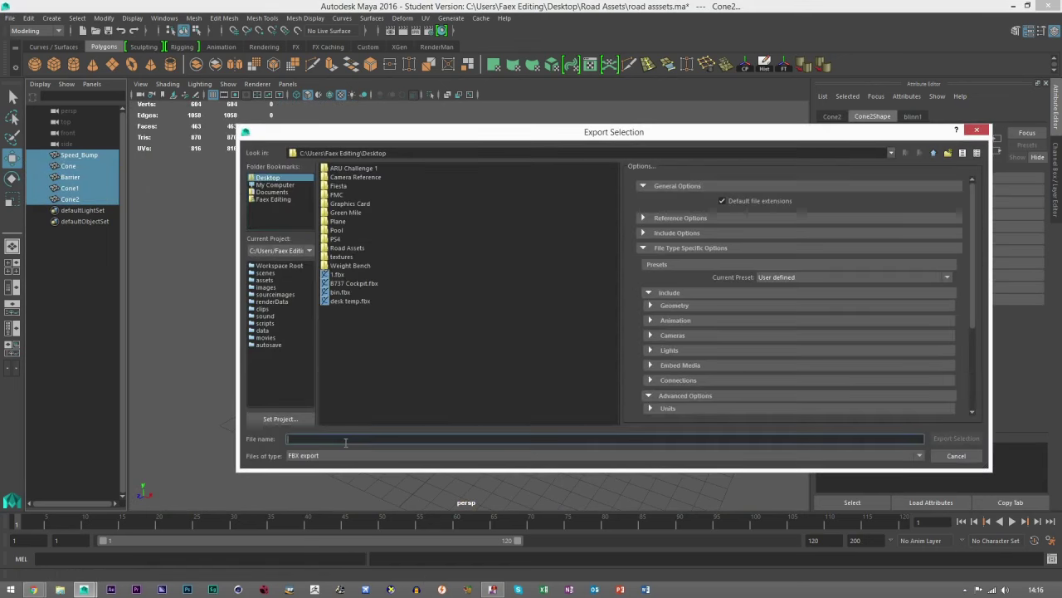
pyautogui.write('road ass')
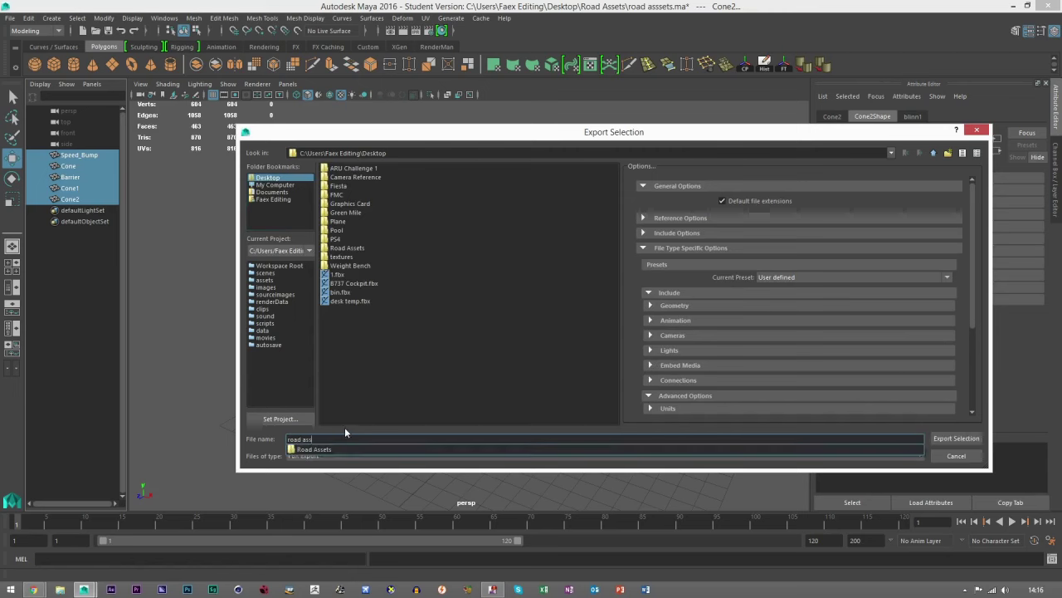
pyautogui.write('ets')
pyautogui.press('Return')
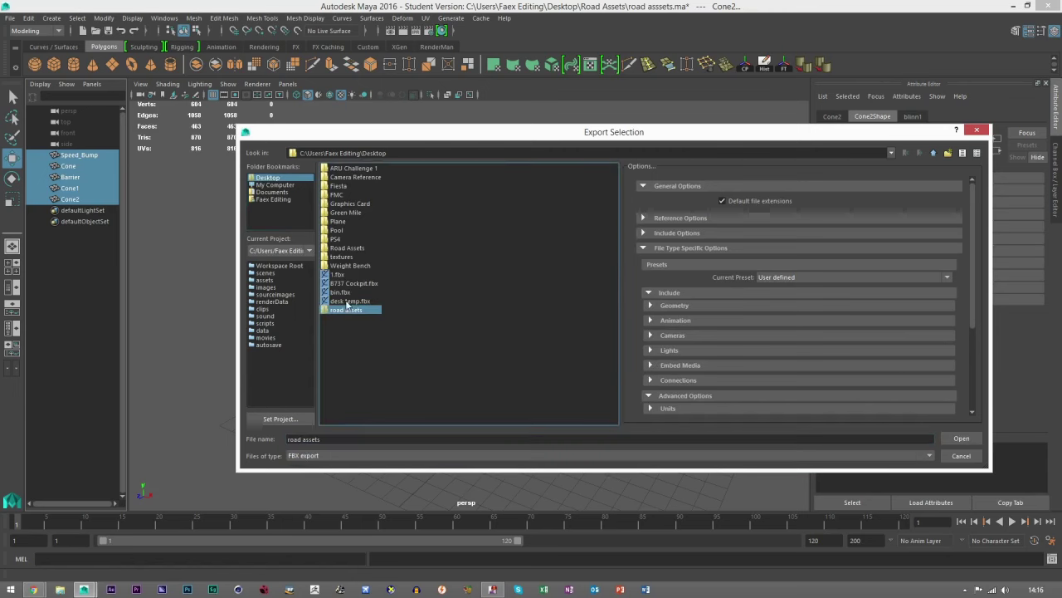
pyautogui.doubleClick(347, 311)
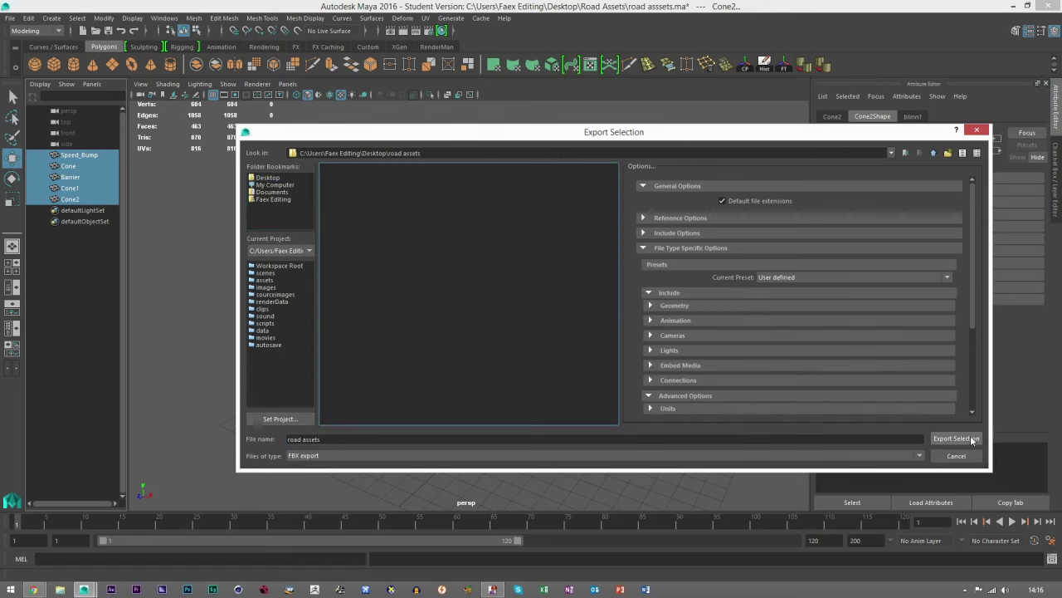
pyautogui.click(956, 439)
pyautogui.click(656, 314)
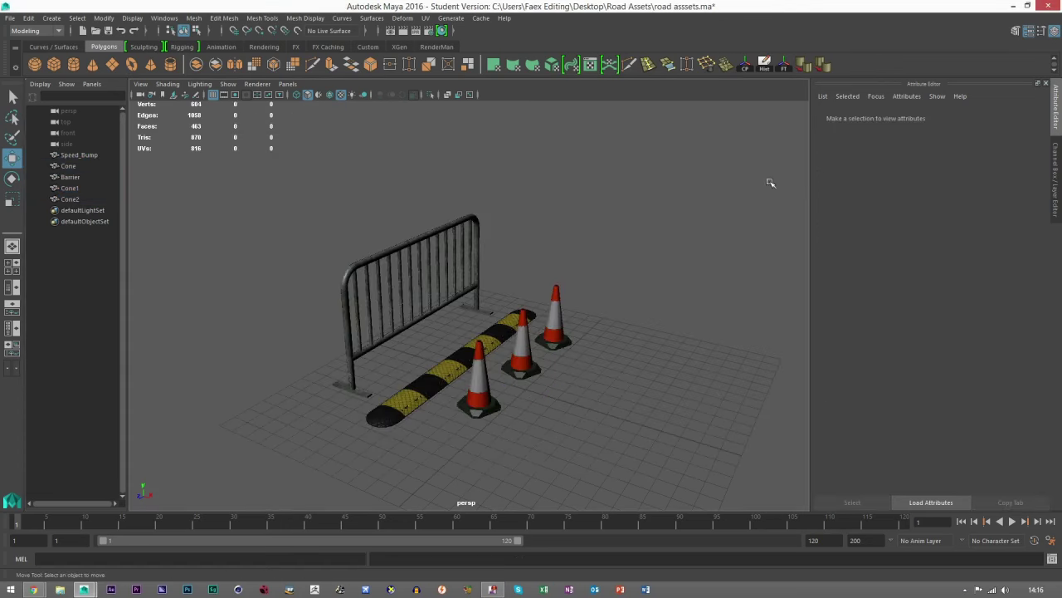
# - Switch to the desktop and launch xNormal
pyautogui.click(1014, 7)
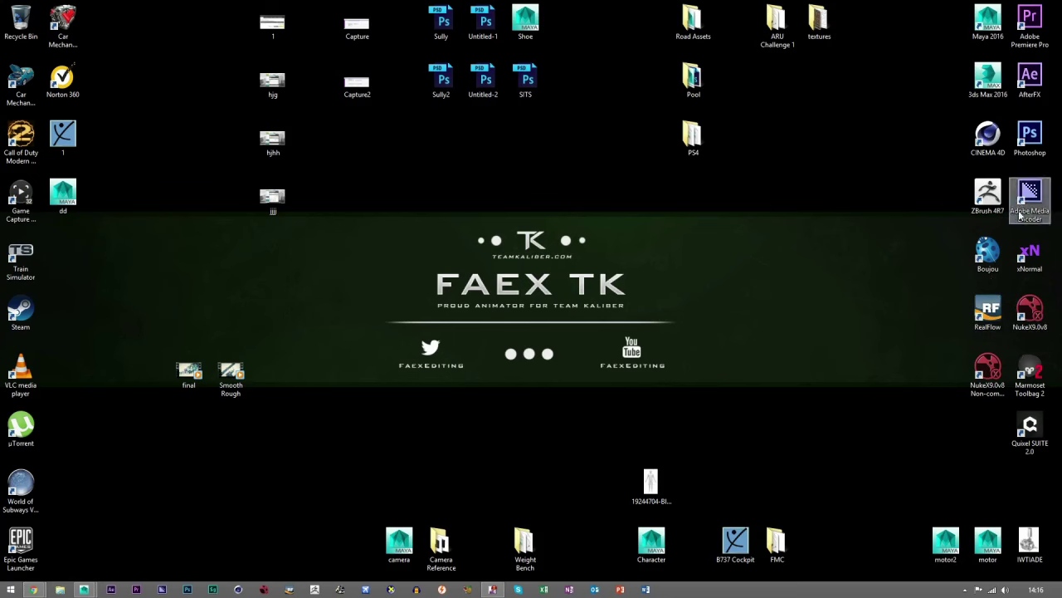
pyautogui.click(1029, 262)
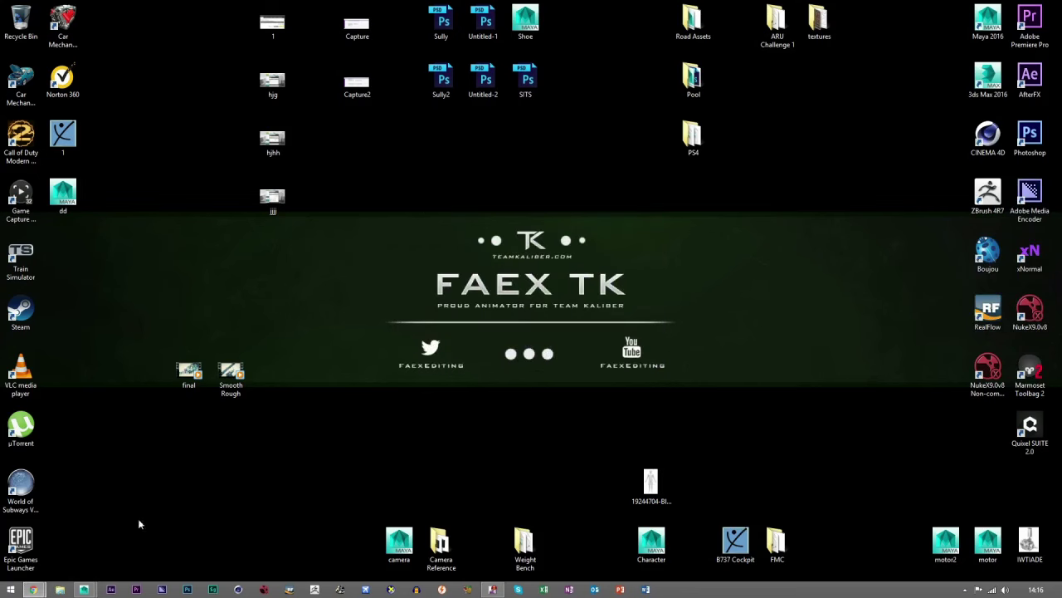
# - Return to Maya and run Cleanup on all five meshes to select any faces with more than 4 sides
pyautogui.moveTo(84, 589)
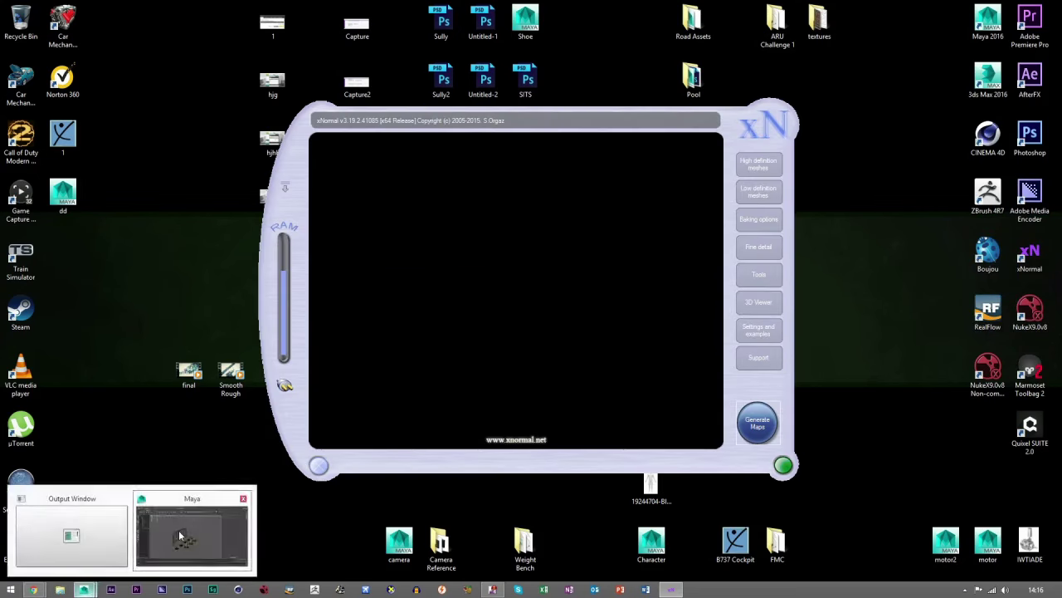
pyautogui.click(190, 531)
pyautogui.moveTo(440, 343); pyautogui.dragTo(621, 428)
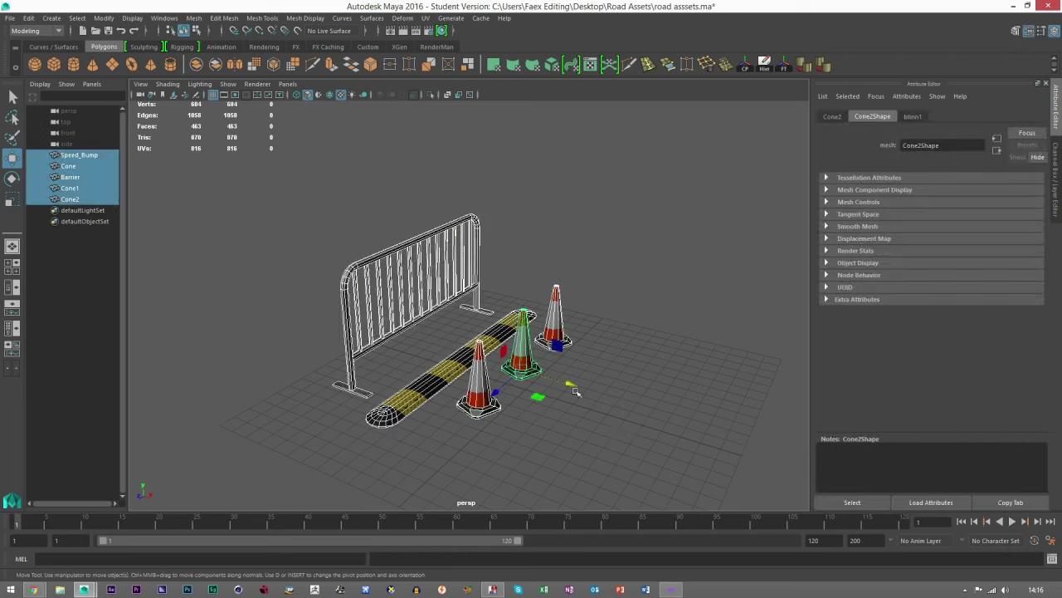
pyautogui.click(194, 17)
pyautogui.click(216, 248)
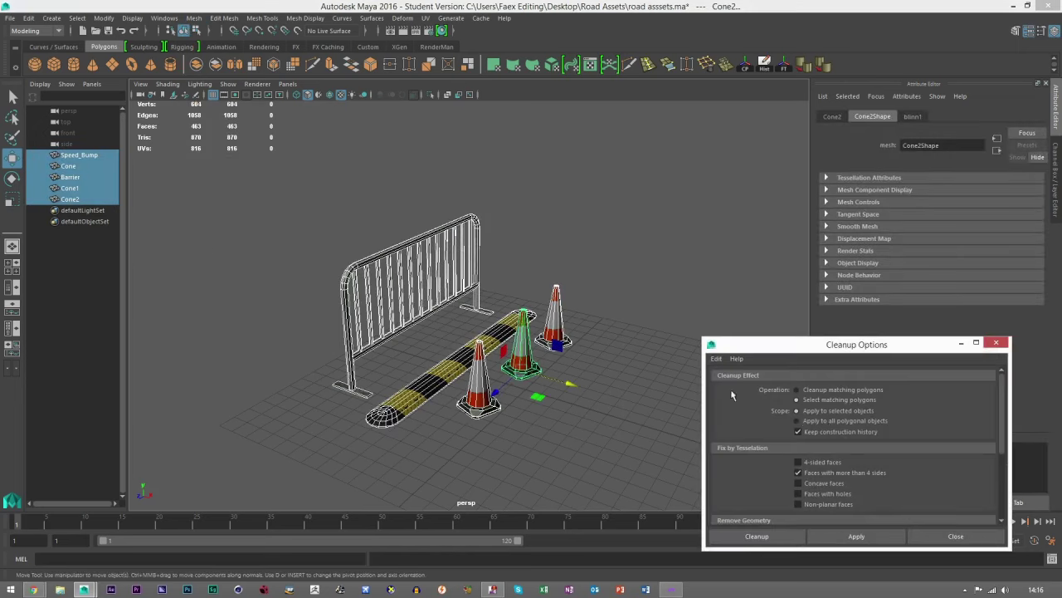
pyautogui.click(842, 539)
pyautogui.click(995, 342)
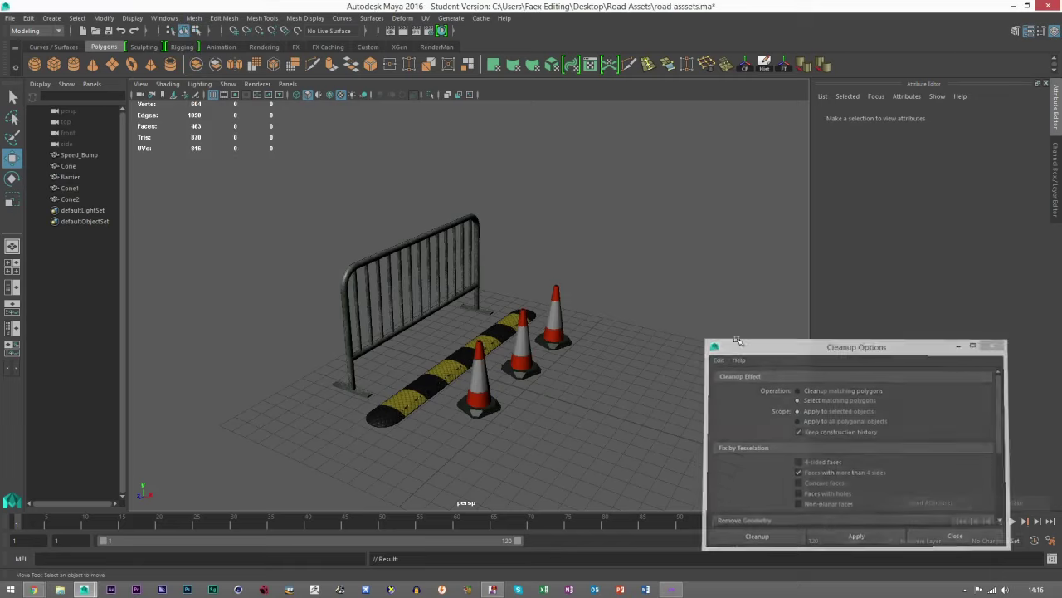
# - Switch back to xNormal and remove the Weight Bench mesh from the high definition meshes
pyautogui.click(1013, 5)
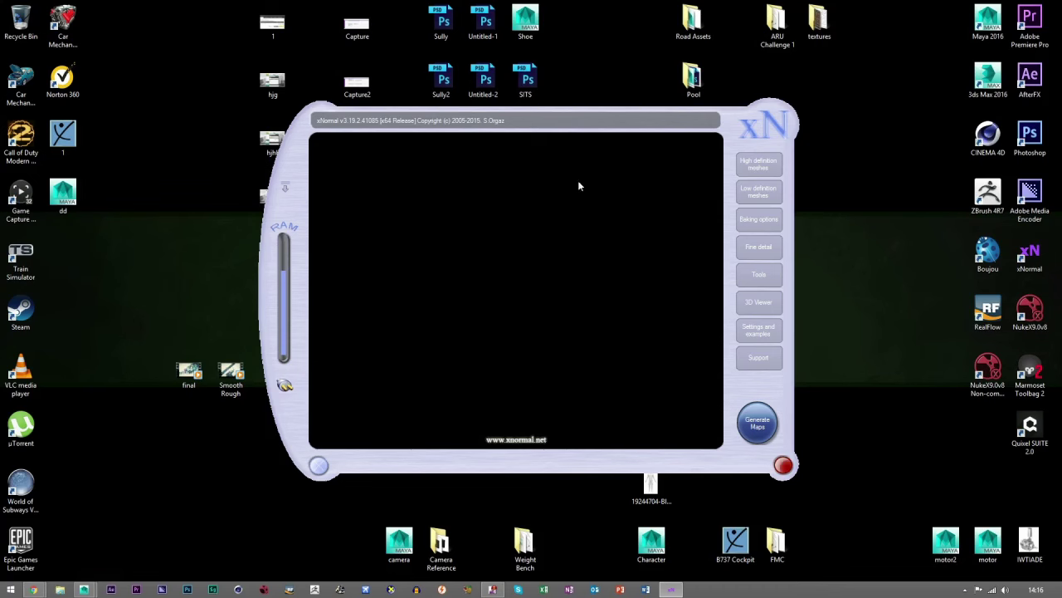
pyautogui.click(759, 164)
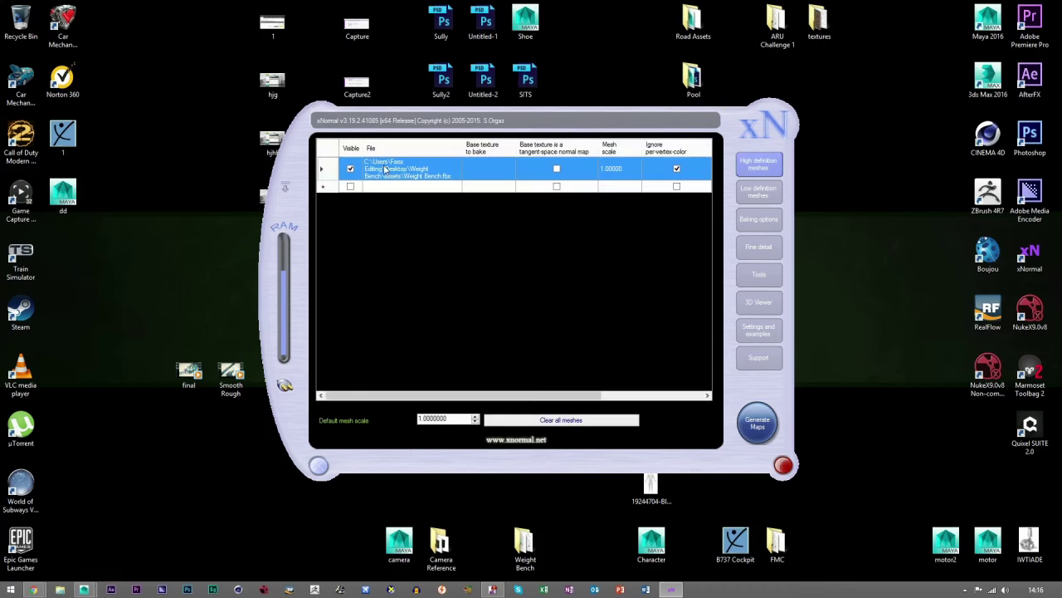
pyautogui.press('Delete')
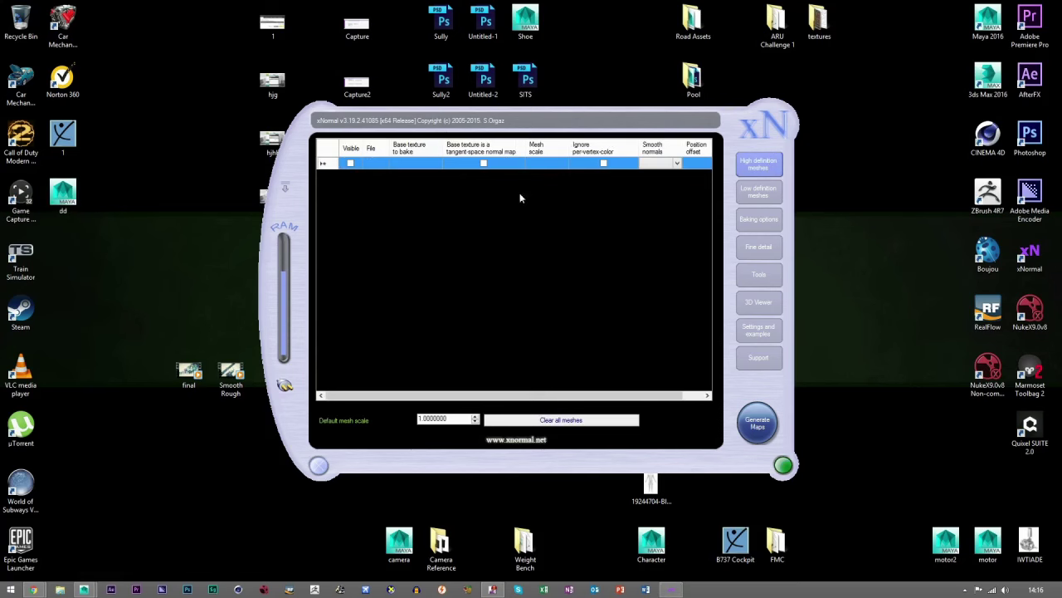
# - Load road assets.fbx from the desktop's Road Assets folder as the high definition mesh
pyautogui.doubleClick(693, 21)
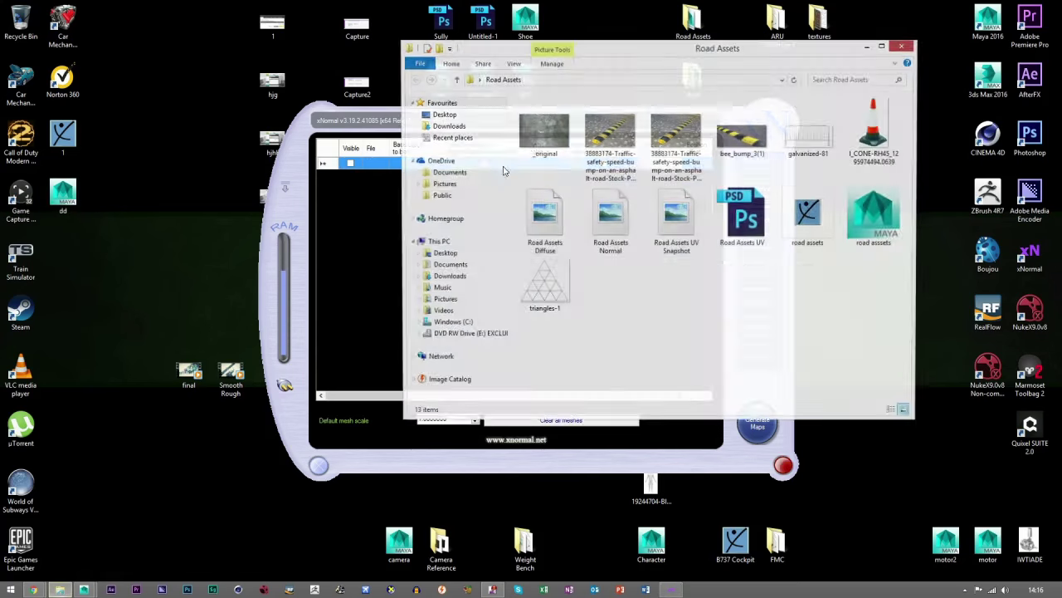
pyautogui.moveTo(617, 52); pyautogui.dragTo(775, 107)
pyautogui.moveTo(969, 266); pyautogui.dragTo(432, 166)
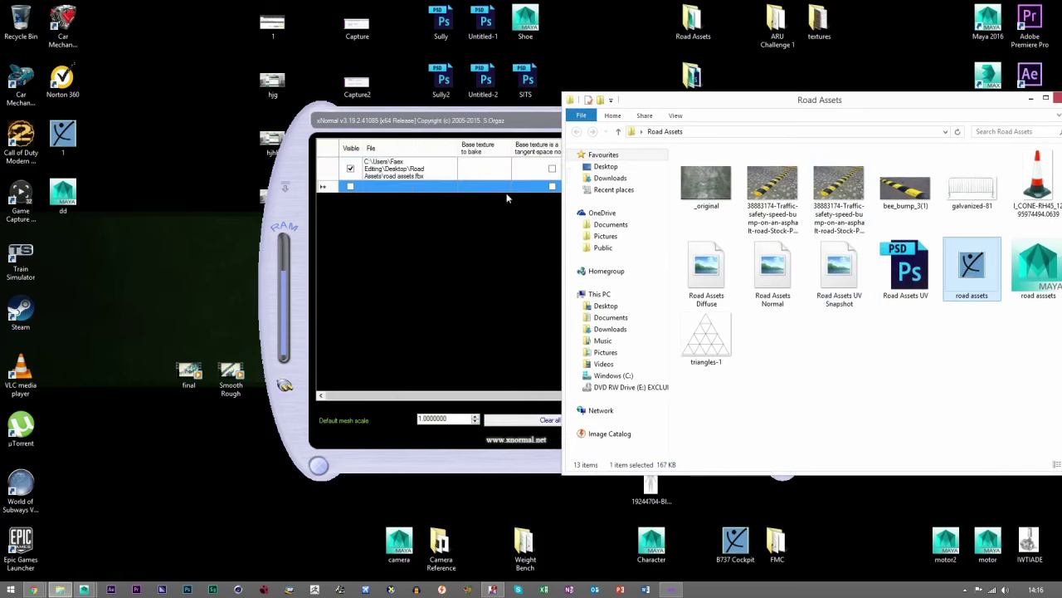
# - Load the same road assets.fbx file as the low definition mesh
pyautogui.click(788, 241)
pyautogui.click(759, 191)
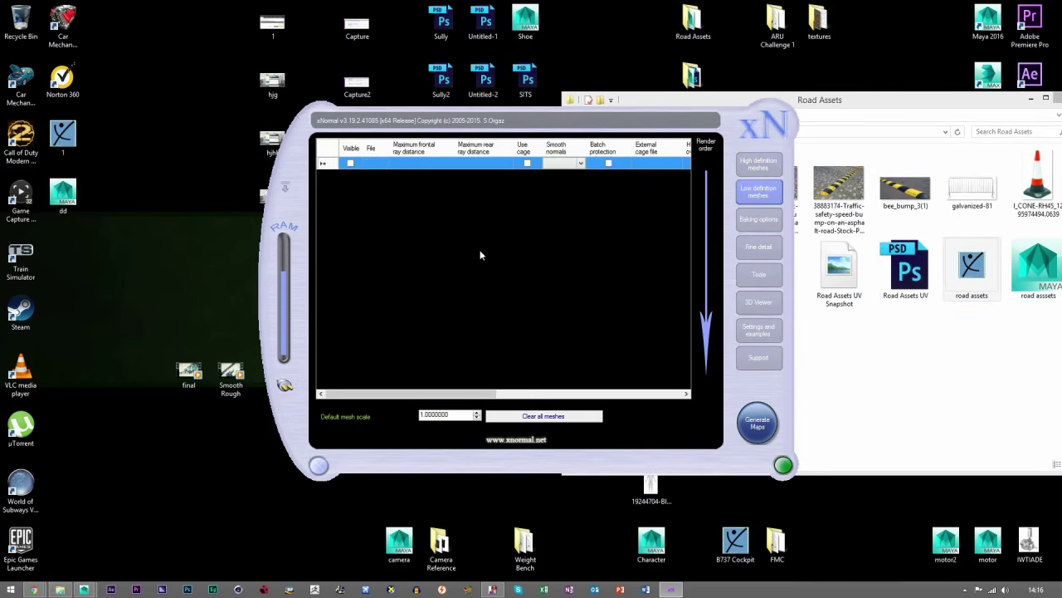
pyautogui.moveTo(971, 266); pyautogui.dragTo(541, 285)
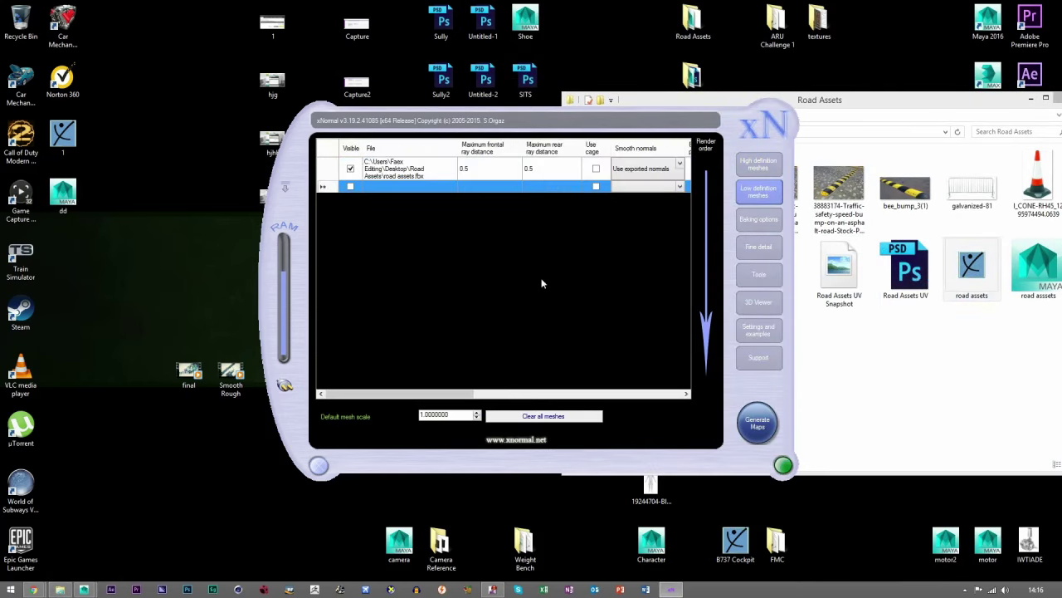
# - Display the baking options and examine the file details of the Road Assets Normal texture
pyautogui.click(758, 219)
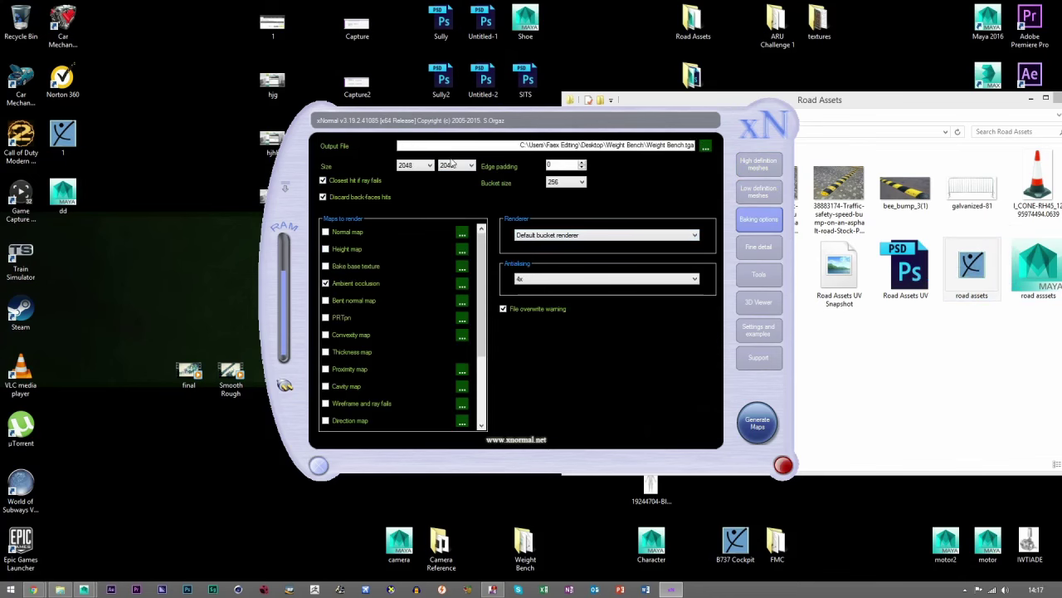
pyautogui.click(905, 357)
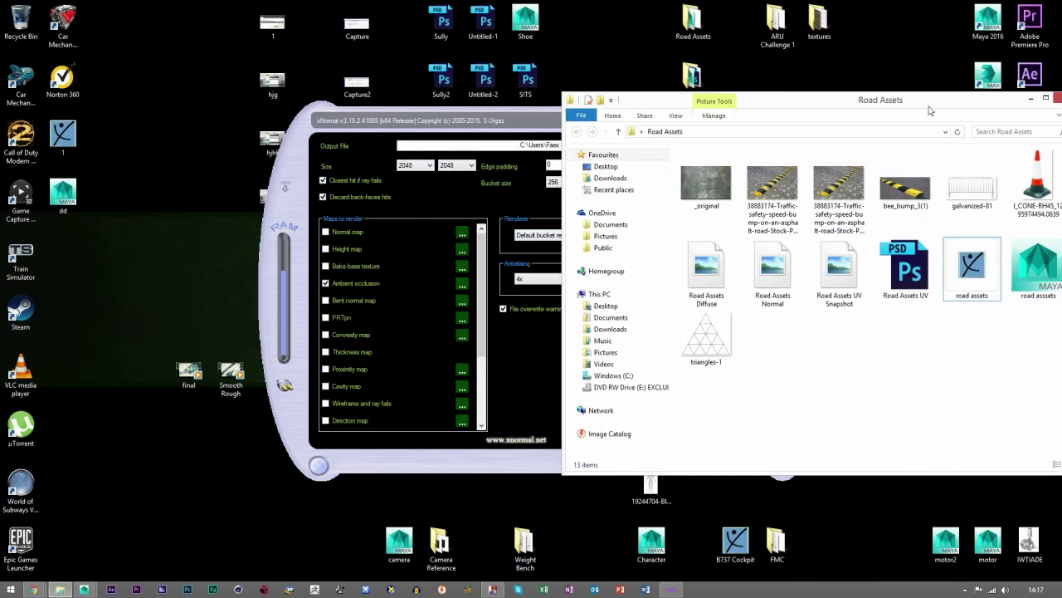
pyautogui.moveTo(930, 105); pyautogui.dragTo(898, 119)
pyautogui.click(743, 297)
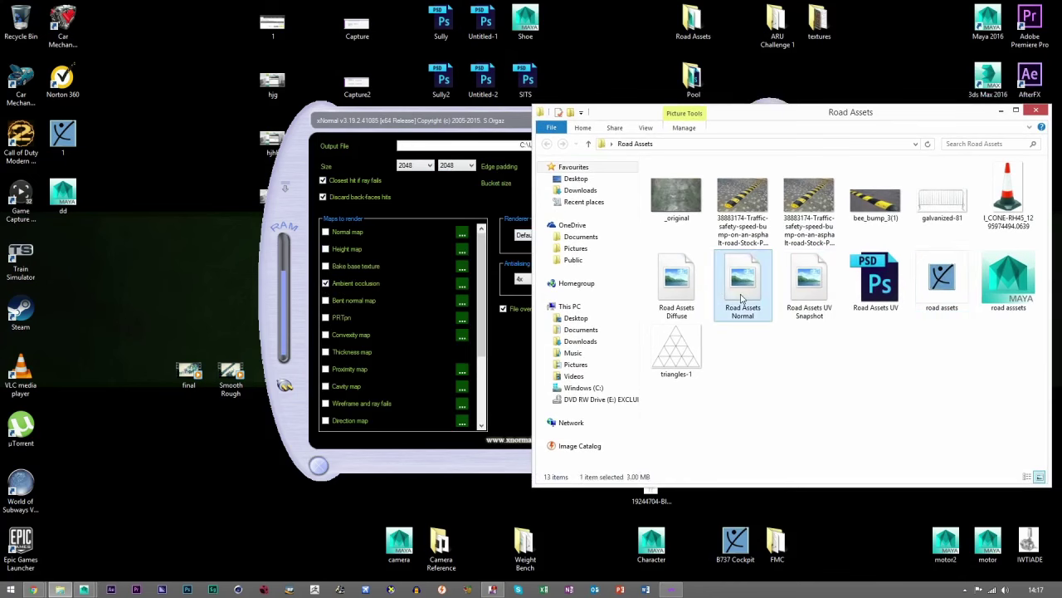
pyautogui.click(843, 315)
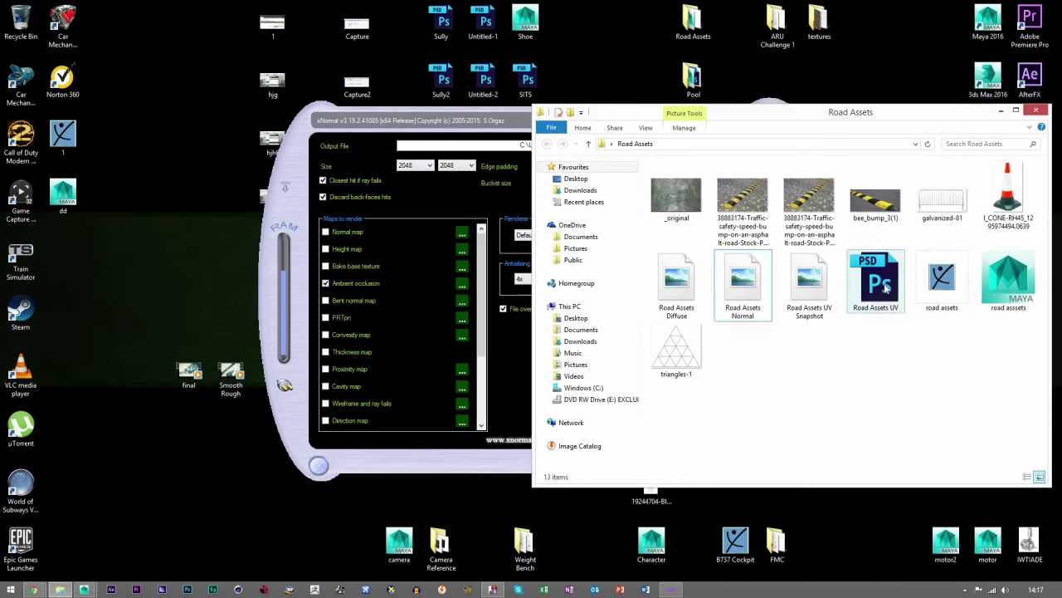
pyautogui.rightClick(744, 294)
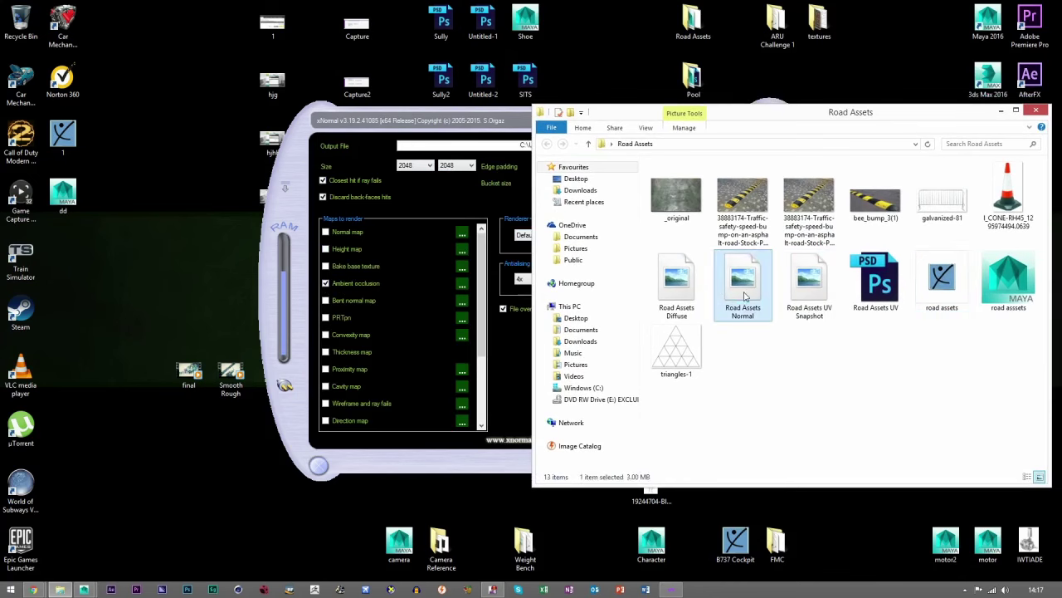
pyautogui.click(767, 488)
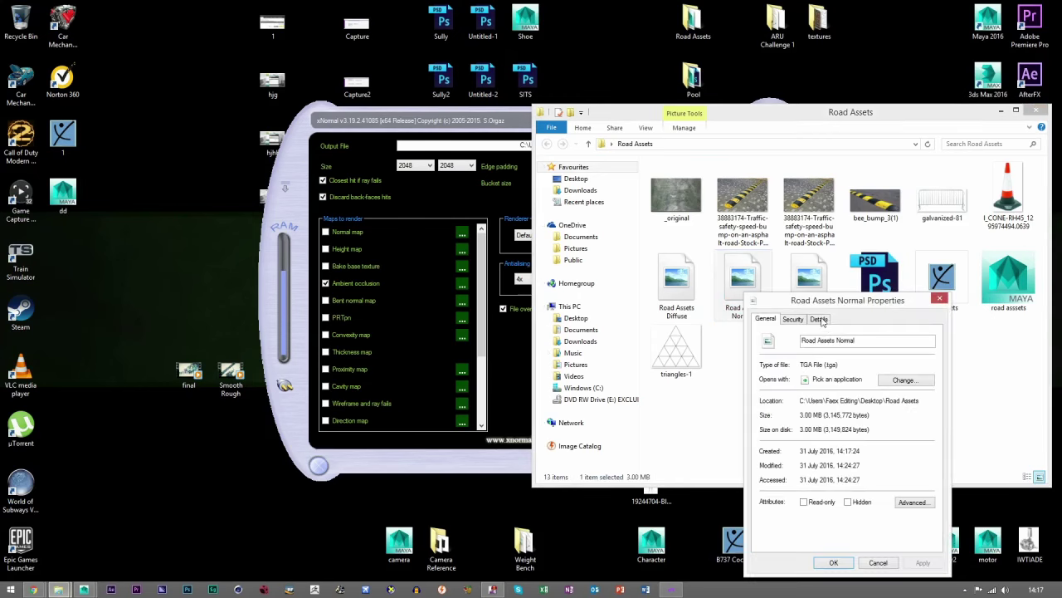
pyautogui.click(819, 319)
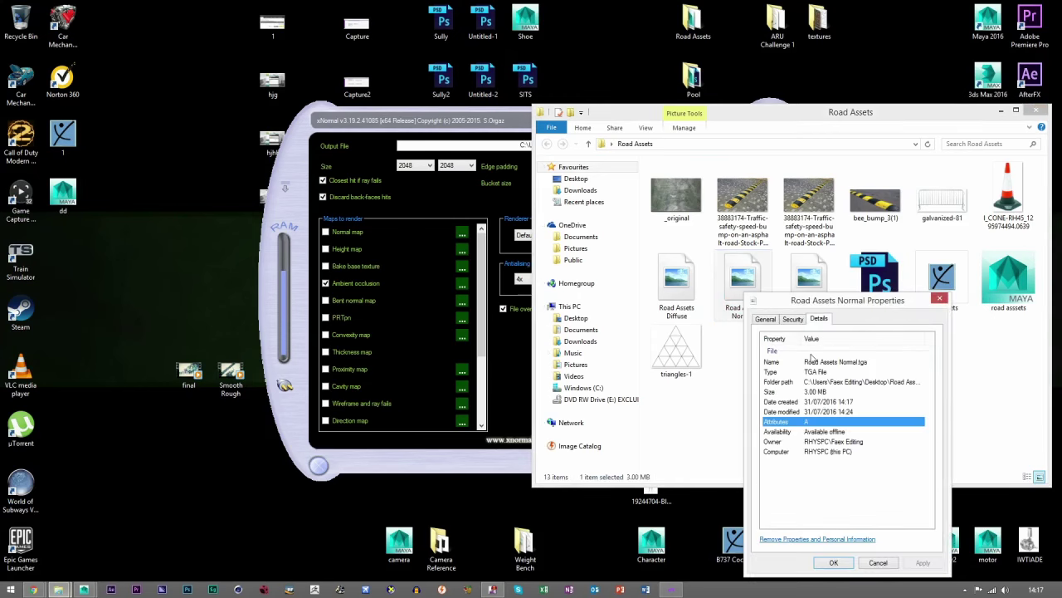
pyautogui.click(940, 298)
# - Open Road Assets UV.psd from the Road Assets folder in Photoshop
pyautogui.doubleClick(903, 303)
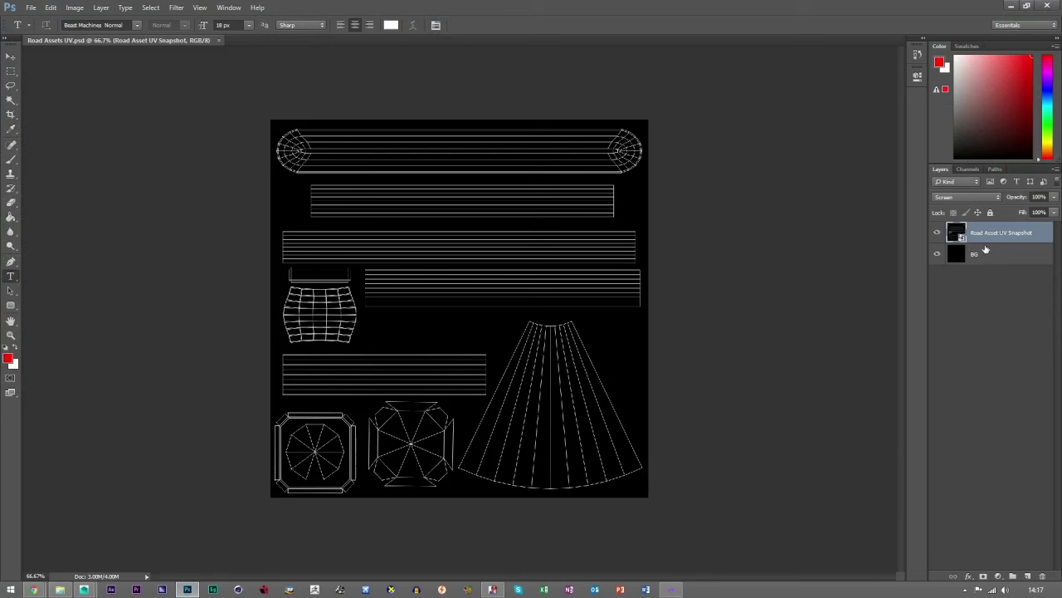
# - Place the Road Assets Diffuse texture from the desktop's Road Assets folder as an embedded layer in Road Assets UV.psd
pyautogui.click(1011, 7)
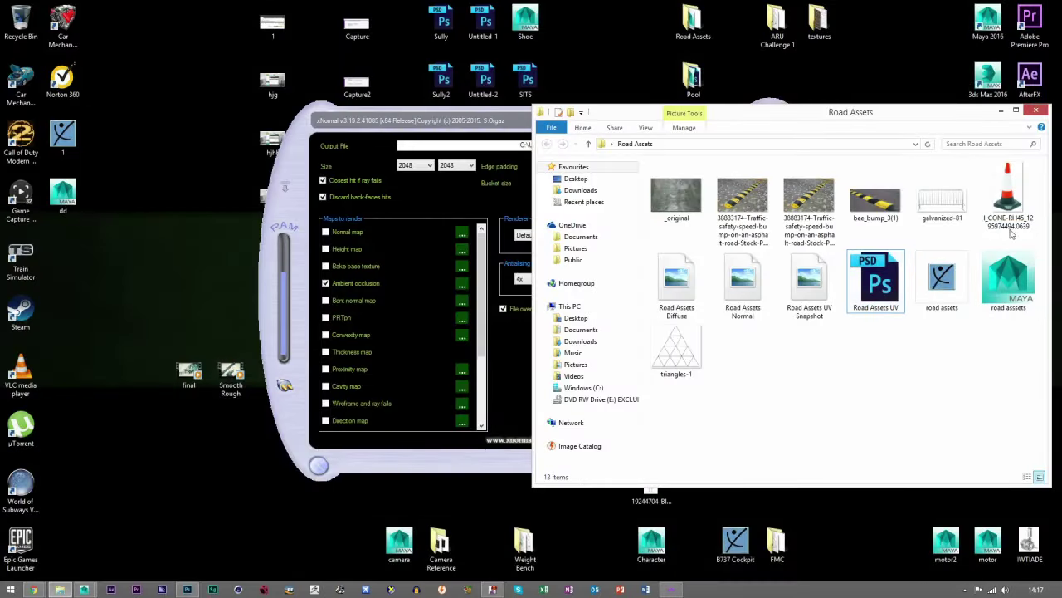
pyautogui.click(187, 589)
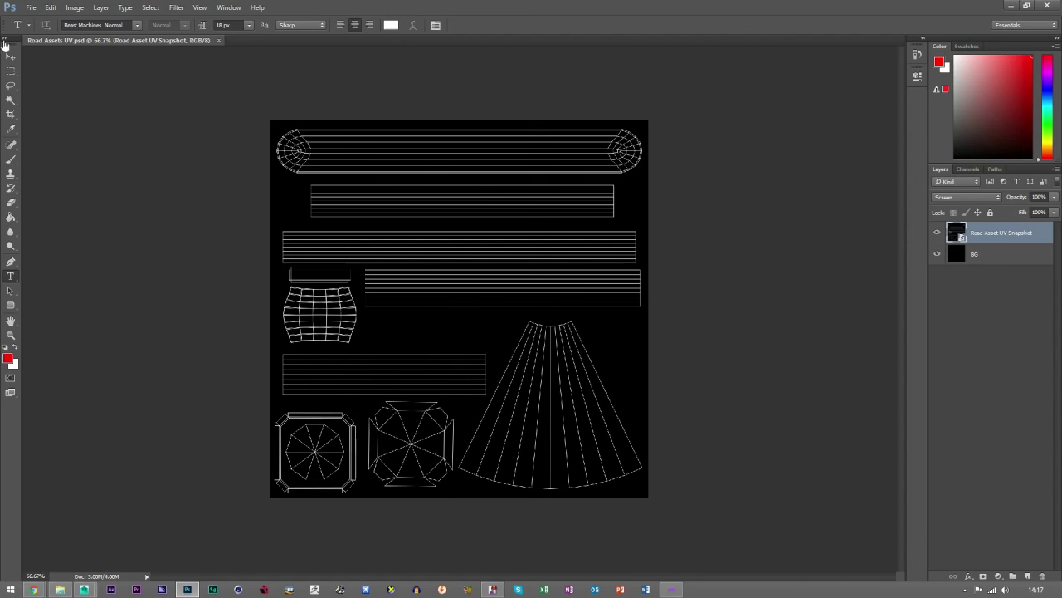
pyautogui.click(11, 56)
pyautogui.click(31, 8)
pyautogui.click(67, 208)
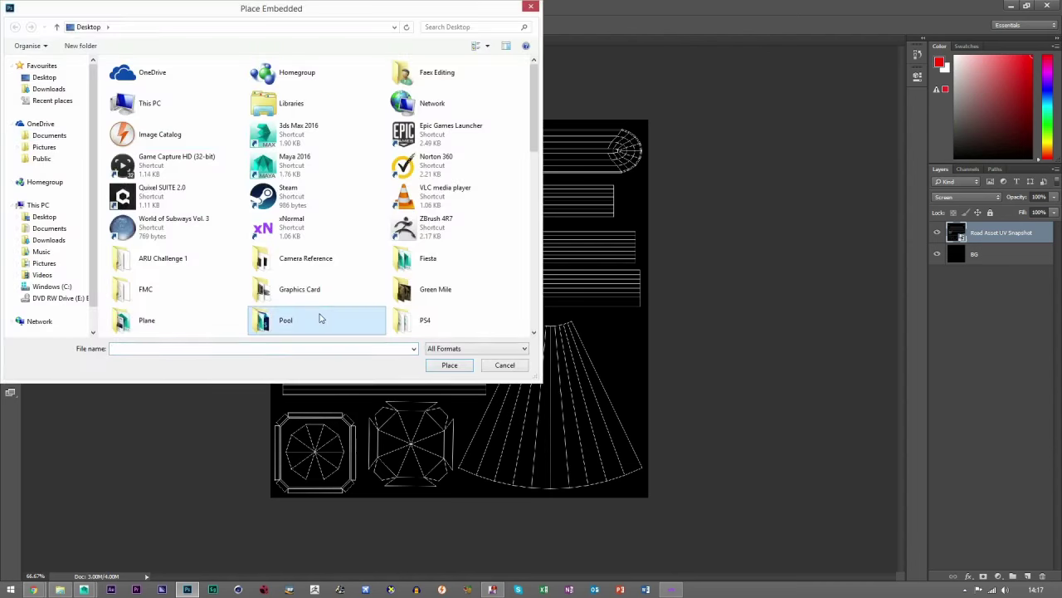
pyautogui.scroll(-1, 321, 319)
pyautogui.doubleClick(157, 257)
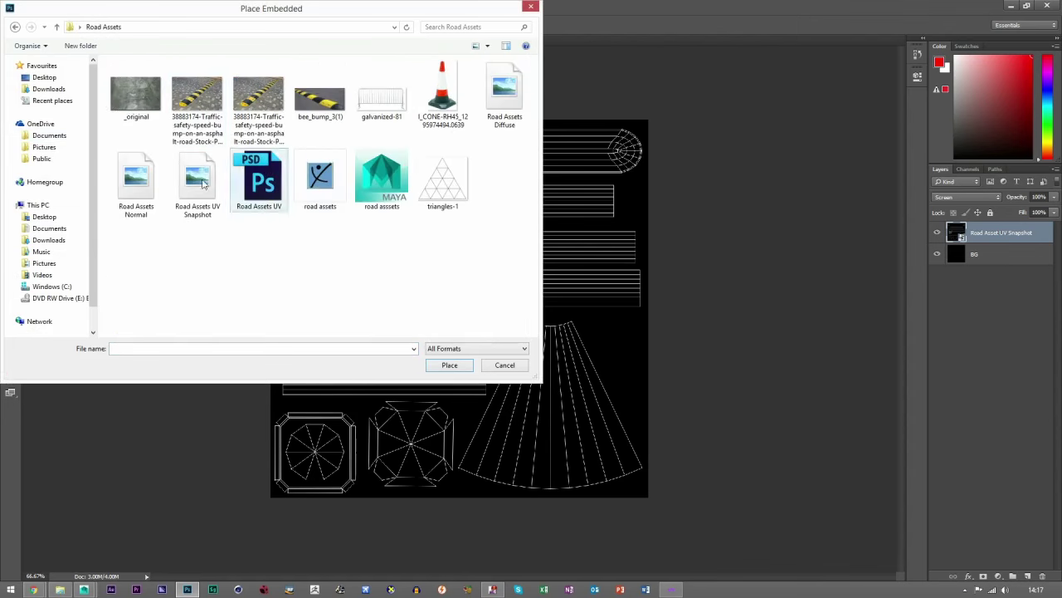
pyautogui.doubleClick(498, 92)
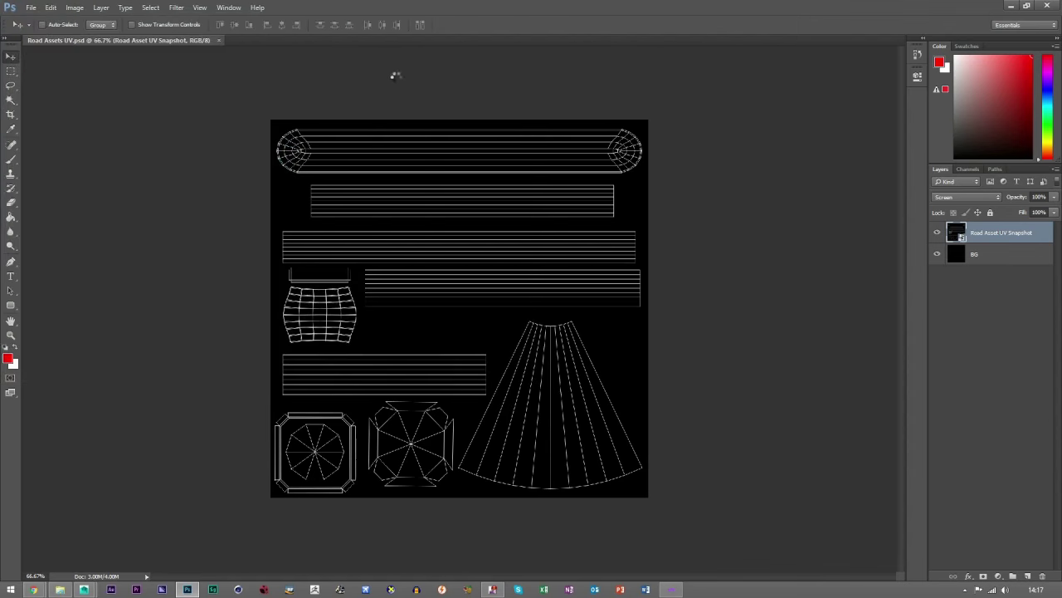
pyautogui.press('Return')
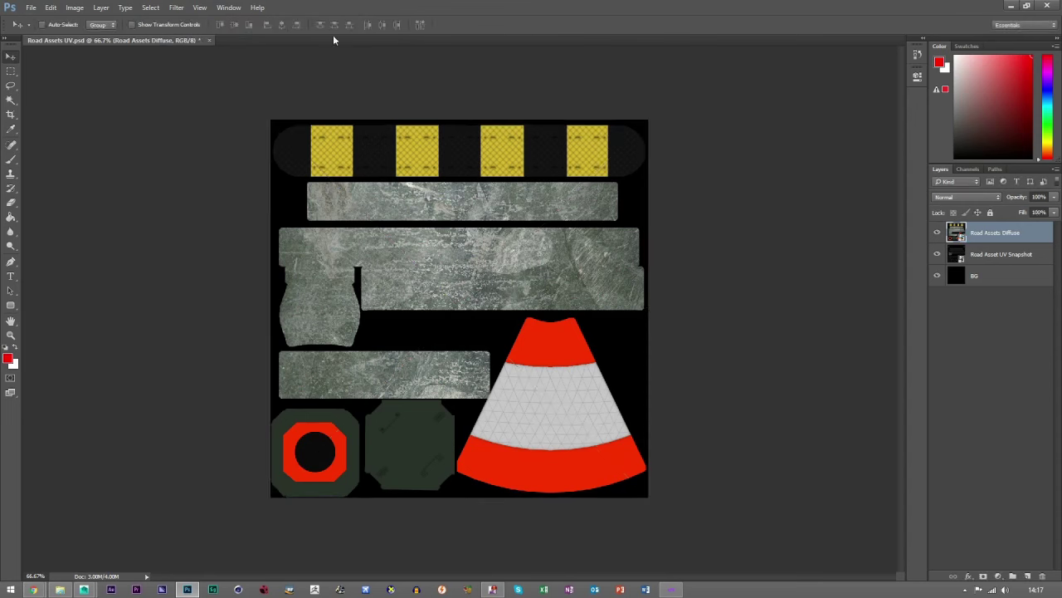
# - Place the Road Assets Normal texture from the same folder as another embedded layer at its original size
pyautogui.click(33, 9)
pyautogui.click(71, 204)
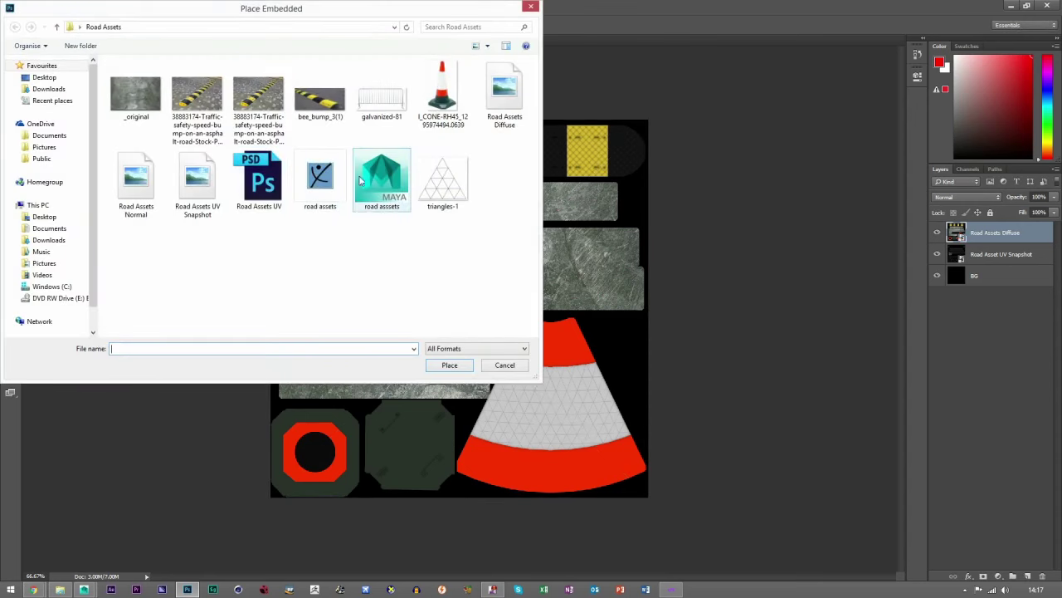
pyautogui.doubleClick(136, 179)
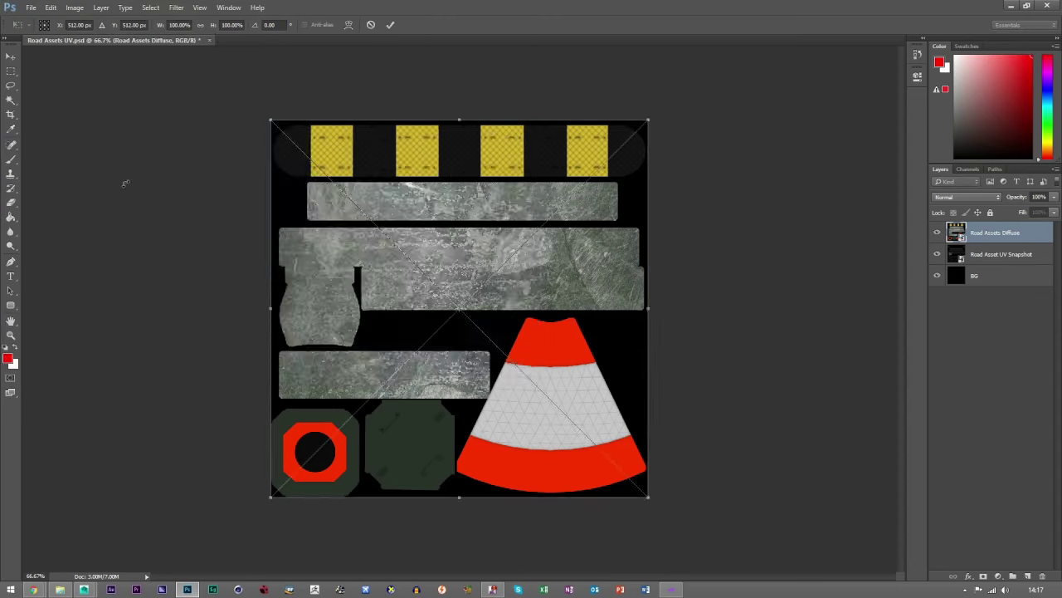
pyautogui.click(390, 25)
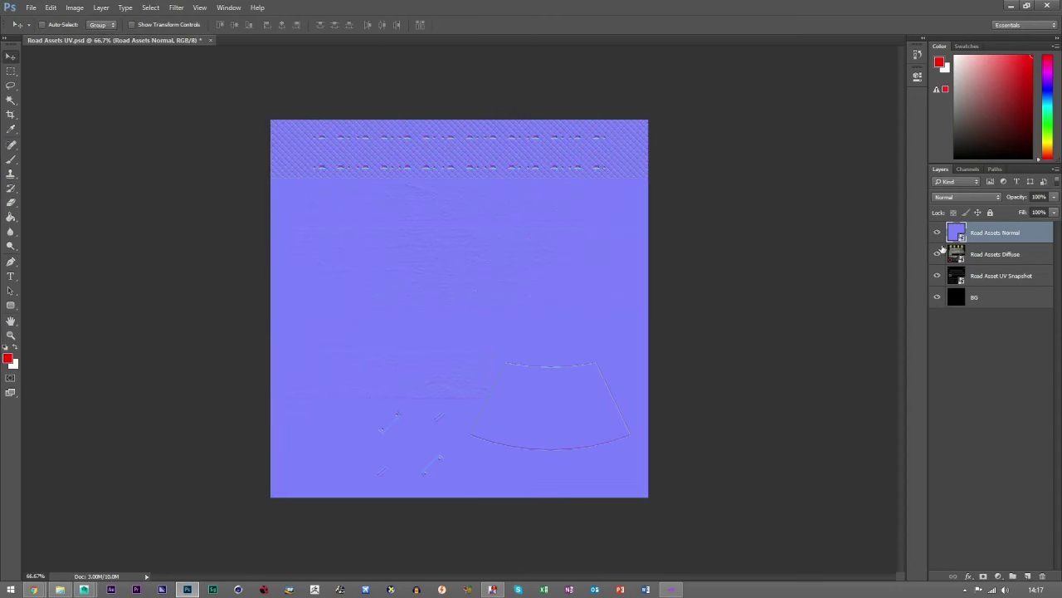
# - Move the Road Asset UV Snapshot layer to the top of the stack and hide Road Assets Normal, comparing the wireframe with the textures
pyautogui.moveTo(979, 275); pyautogui.dragTo(984, 226)
pyautogui.hotkey('shift', 'alt', 's')
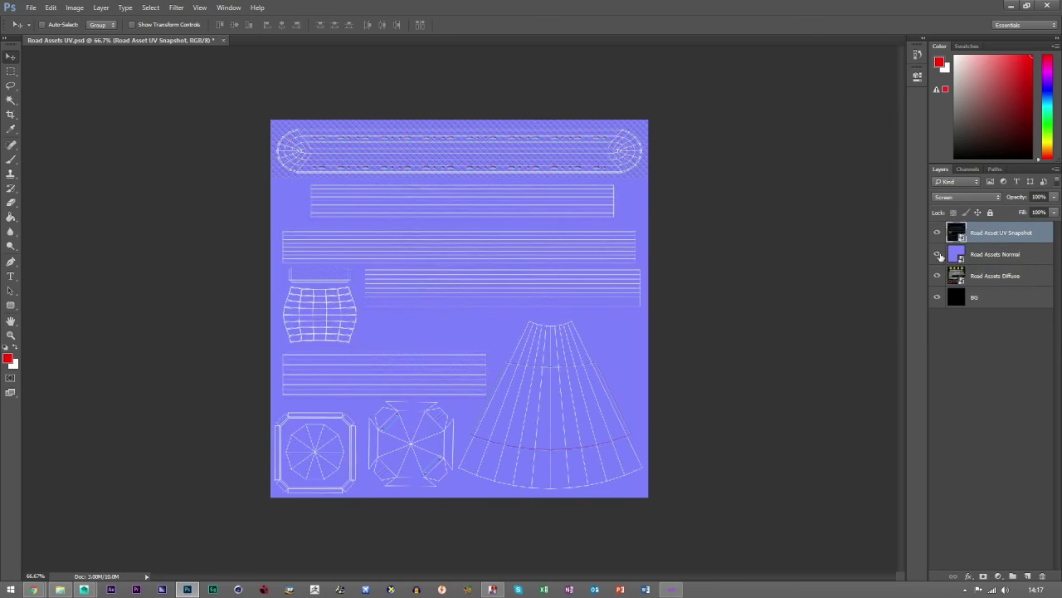
pyautogui.click(937, 254)
pyautogui.click(937, 233)
pyautogui.click(937, 233)
pyautogui.click(937, 254)
pyautogui.click(937, 254)
pyautogui.click(937, 275)
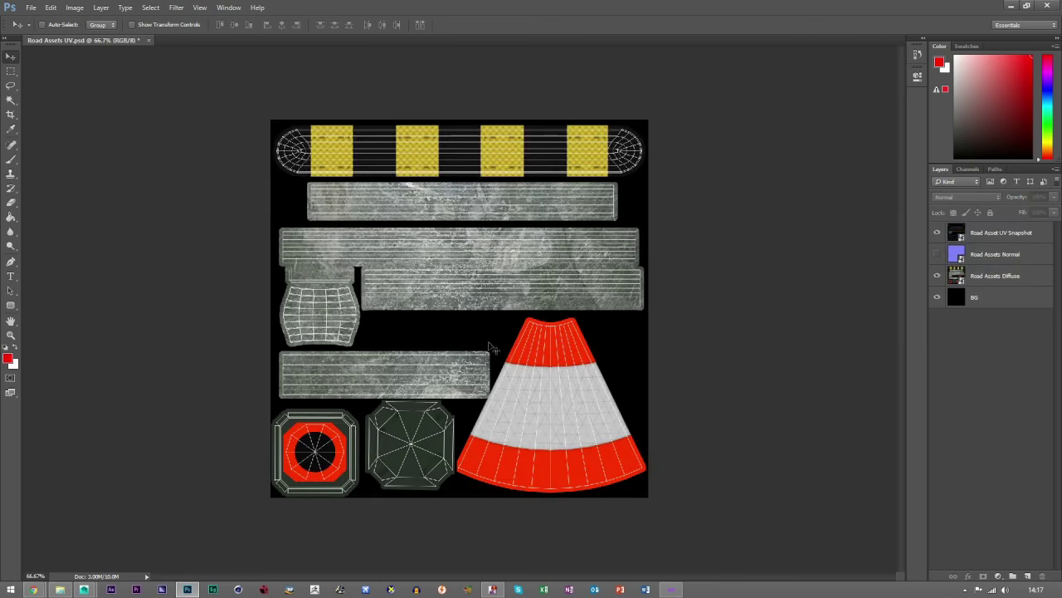
# - Hide the Road Assets Diffuse and Road Asset UV Snapshot layers, leaving only the BG layer visible
pyautogui.click(937, 276)
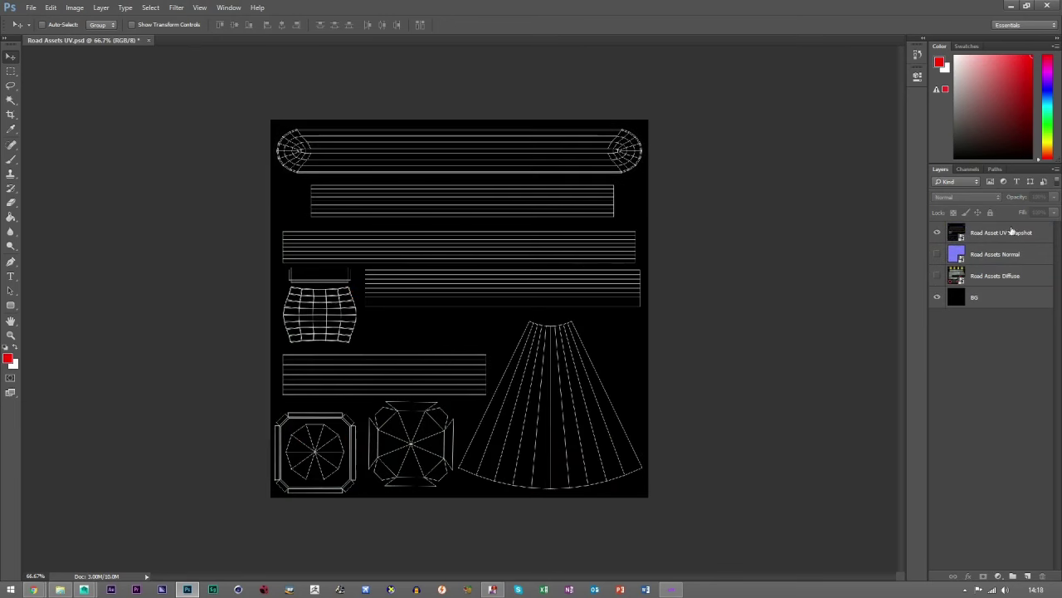
pyautogui.click(938, 235)
pyautogui.click(938, 236)
pyautogui.click(939, 236)
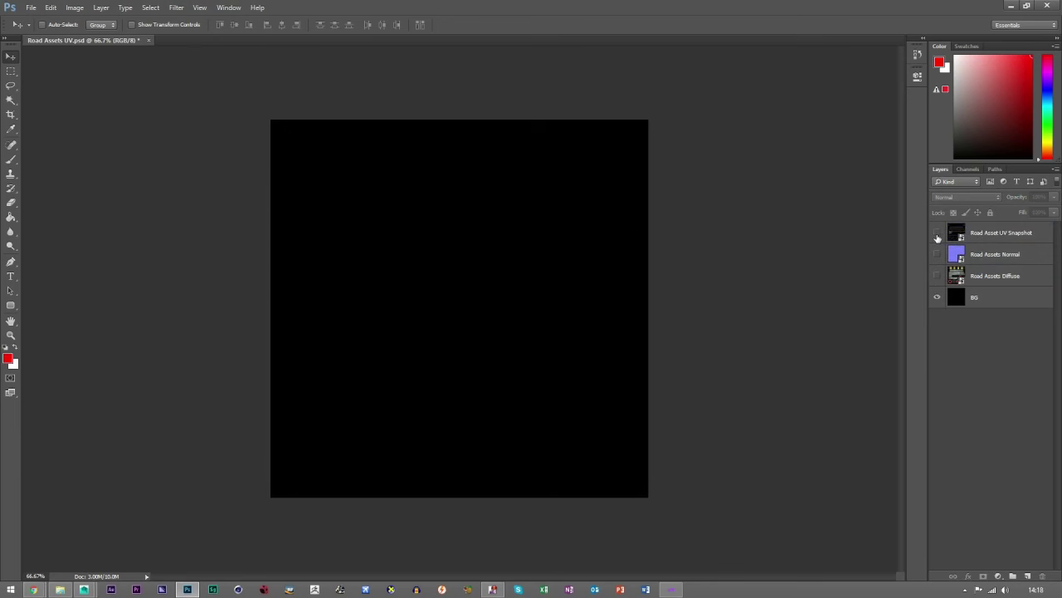
# - Check the canvas size of the UV document in pixels
pyautogui.click(101, 9)
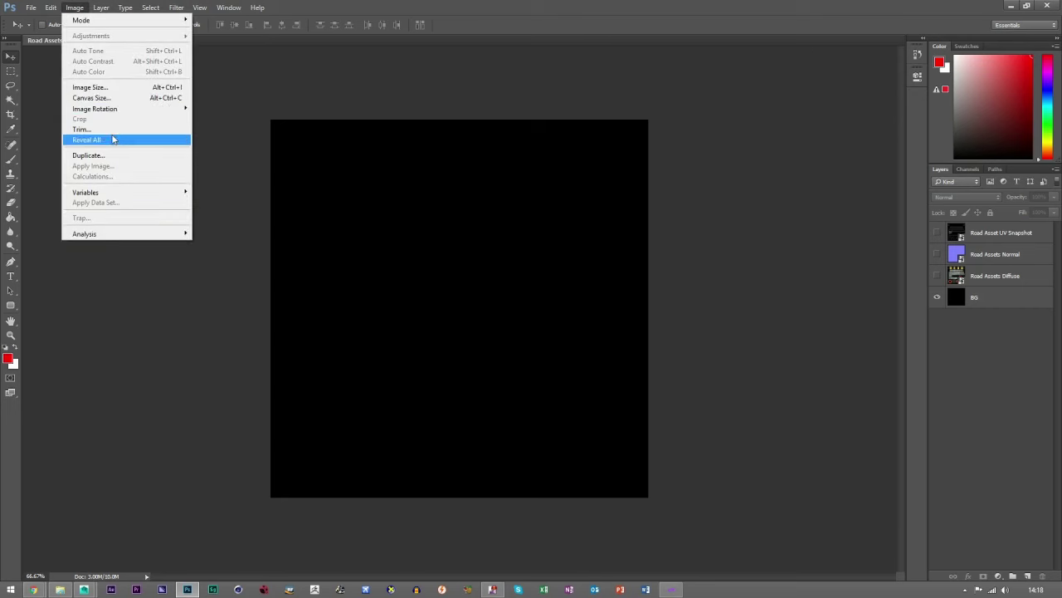
pyautogui.moveTo(74, 10)
pyautogui.click(90, 98)
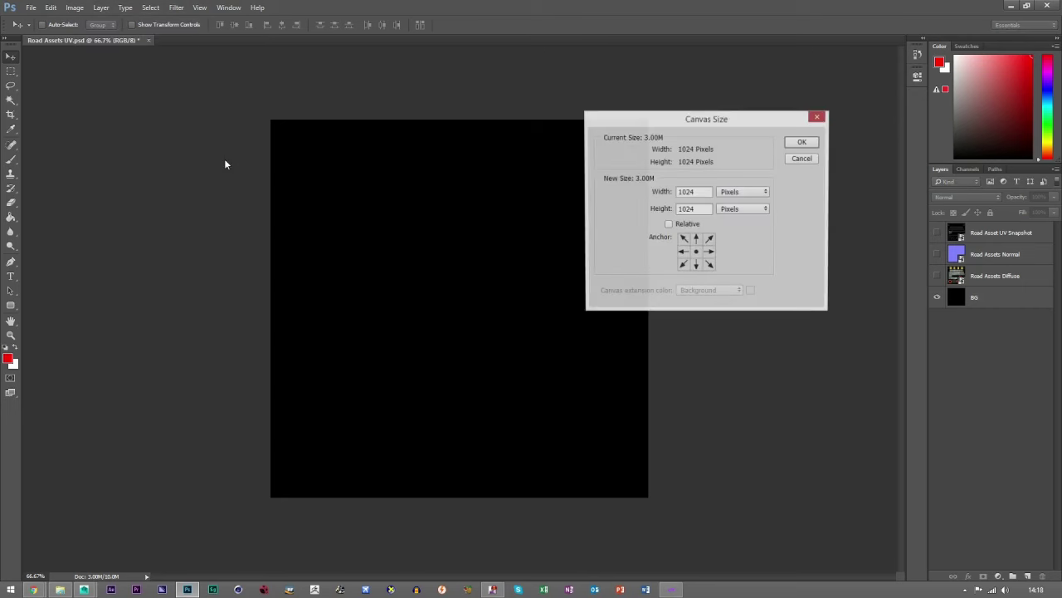
pyautogui.press('Escape')
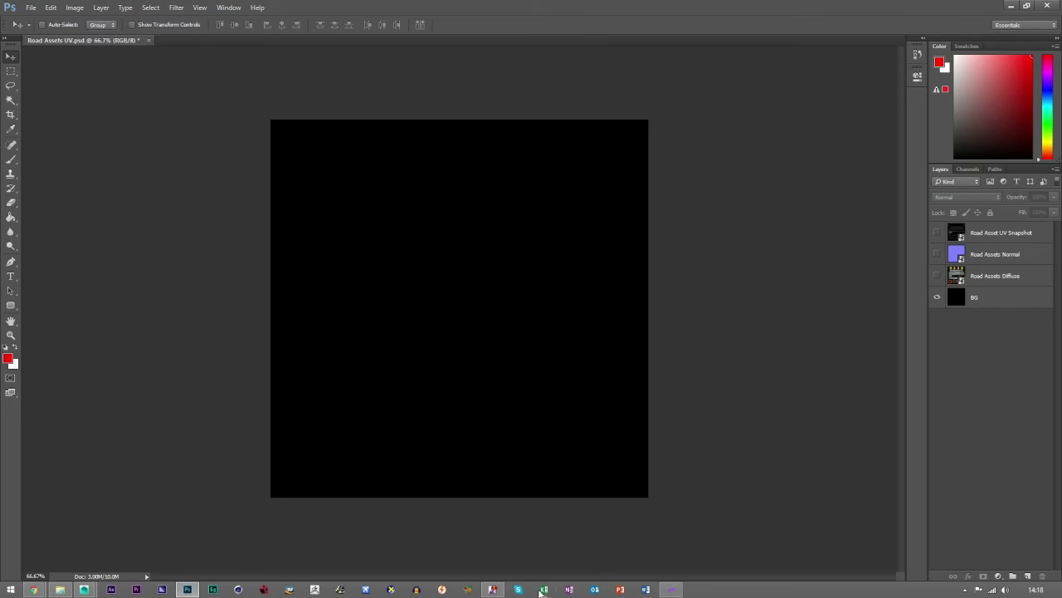
# - Switch to xNormal and set the bake size to 1024 by 1024
pyautogui.click(672, 590)
pyautogui.click(408, 167)
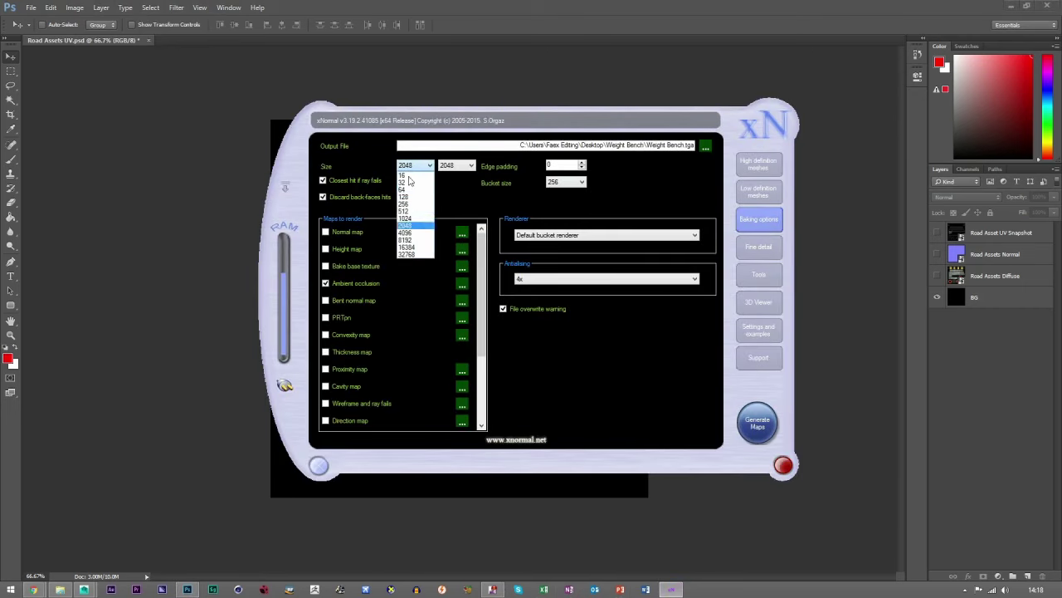
pyautogui.click(415, 217)
pyautogui.click(459, 166)
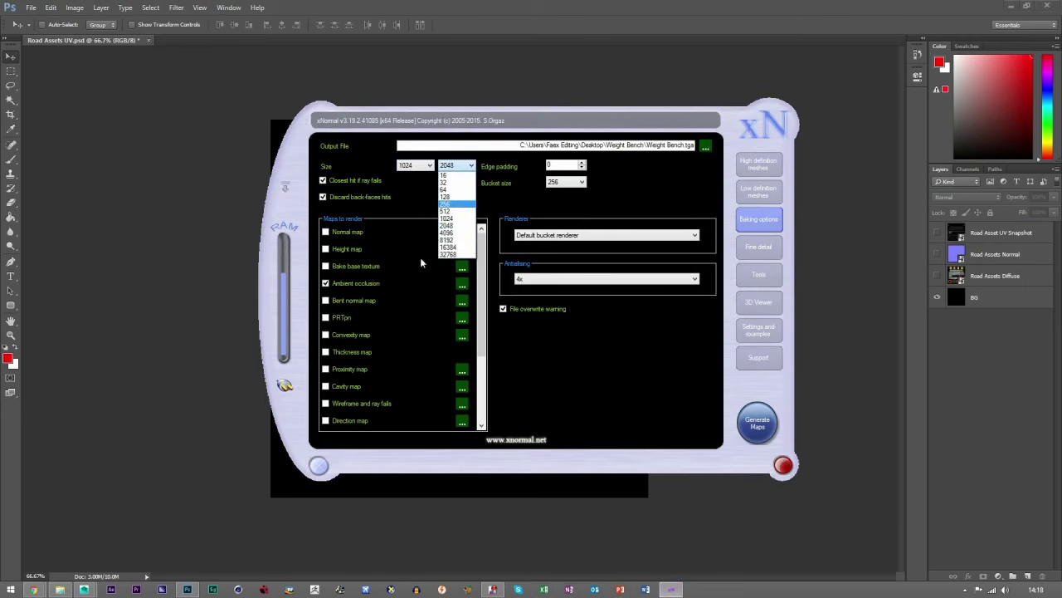
pyautogui.click(458, 217)
# - Set the bake's output file to a TGA named Road Assets in the desktop's Road Assets folder
pyautogui.click(705, 146)
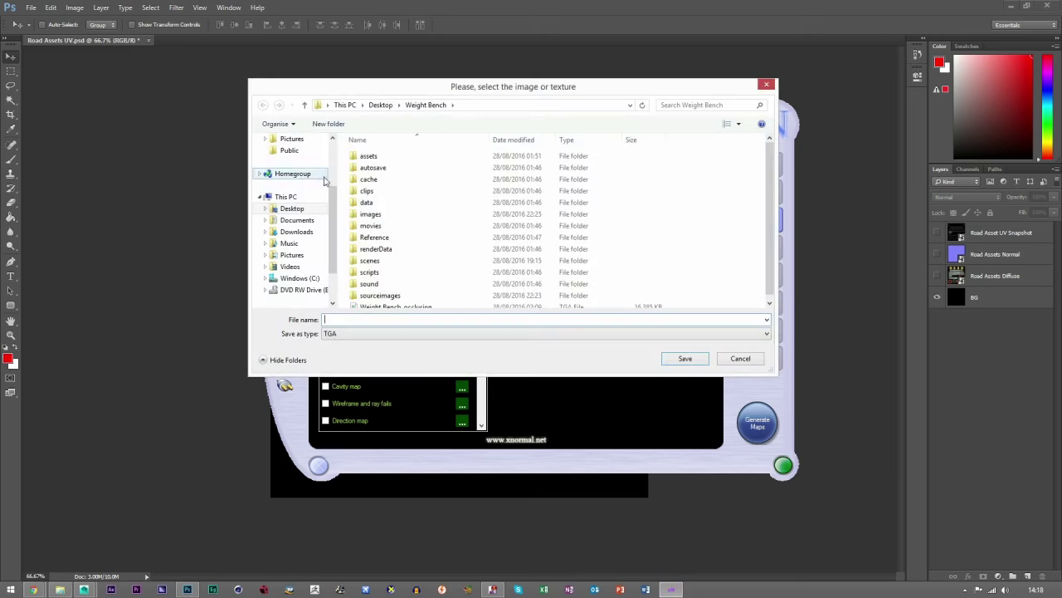
pyautogui.click(292, 208)
pyautogui.doubleClick(494, 241)
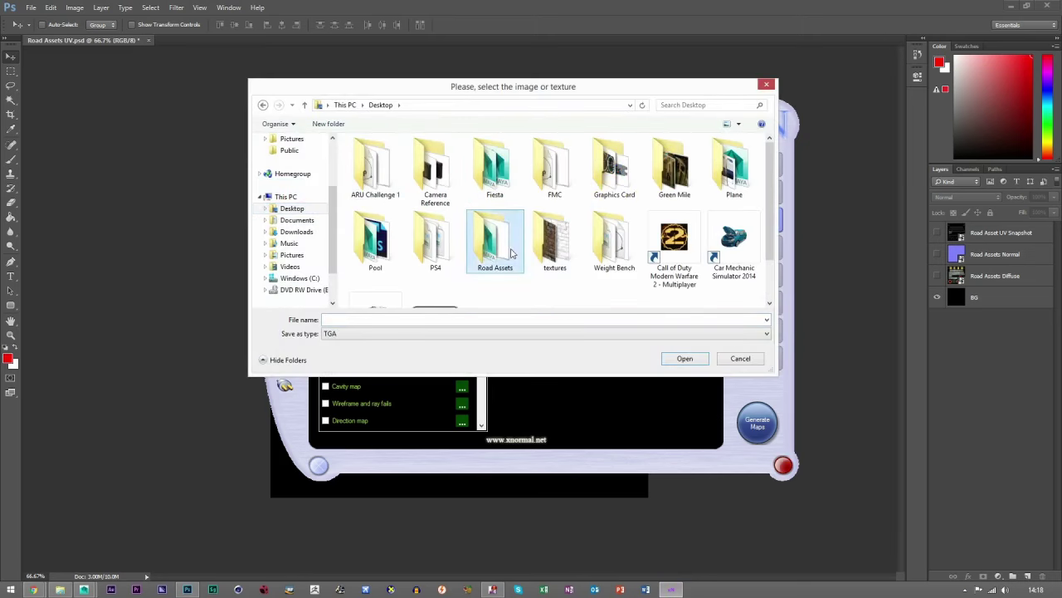
pyautogui.write('Road Assets')
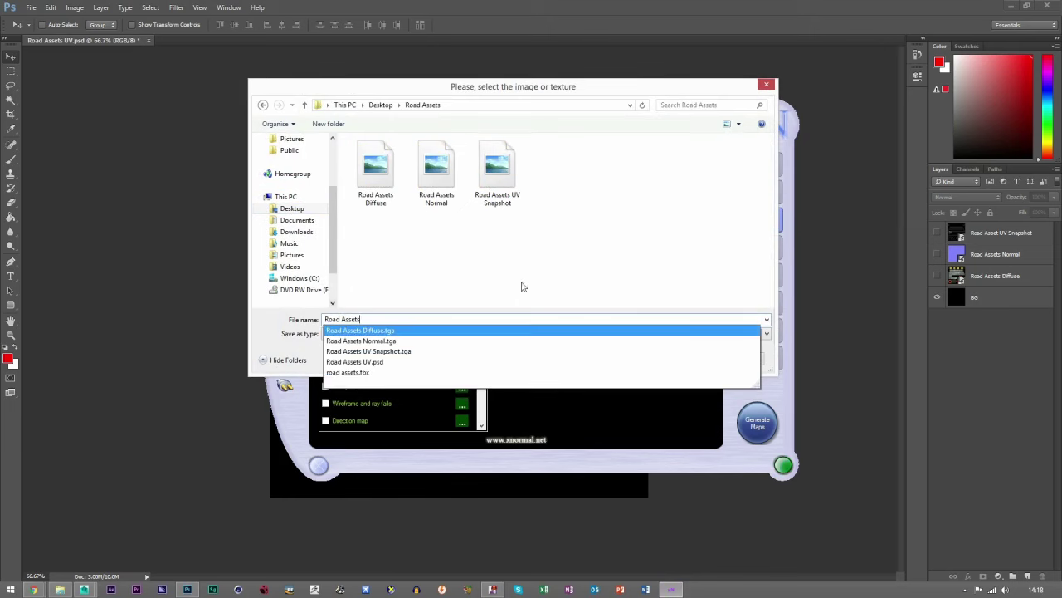
pyautogui.press('Escape')
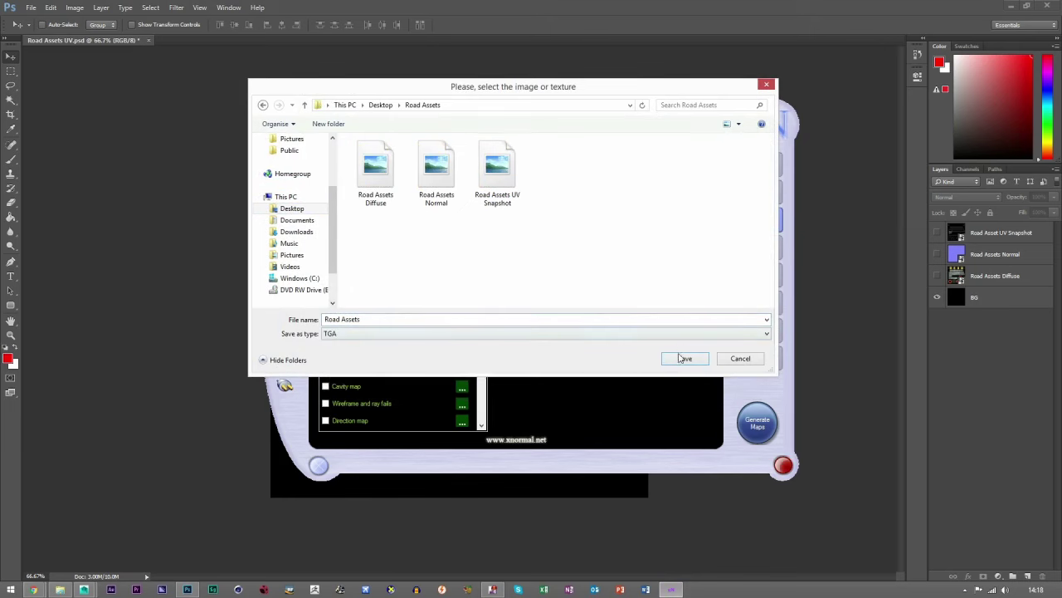
pyautogui.click(698, 359)
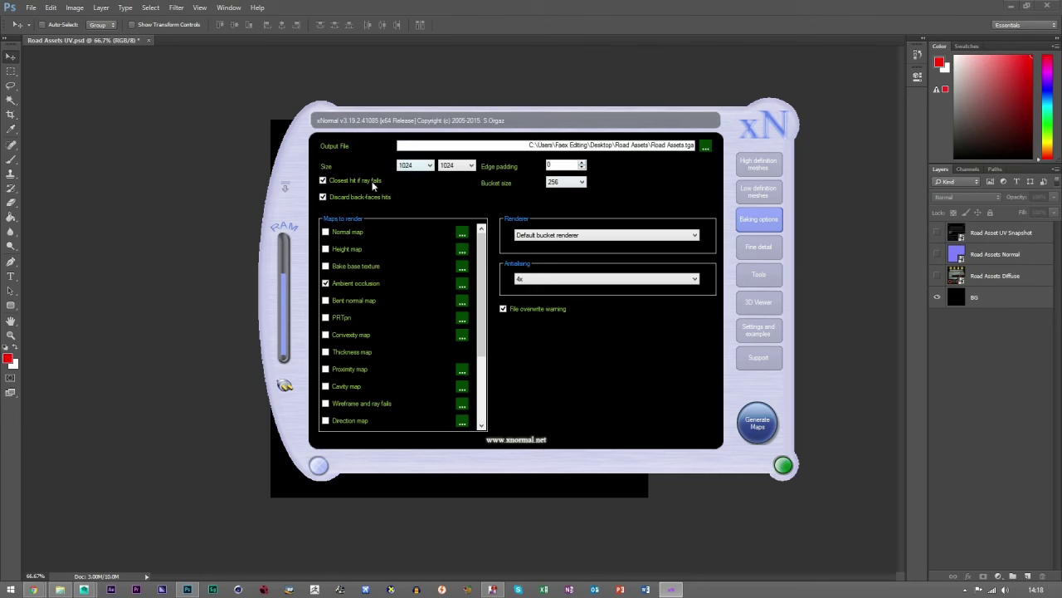
# - Start generating the ambient occlusion map, and show the Road Asset UV Snapshot layer again in Photoshop
pyautogui.click(762, 427)
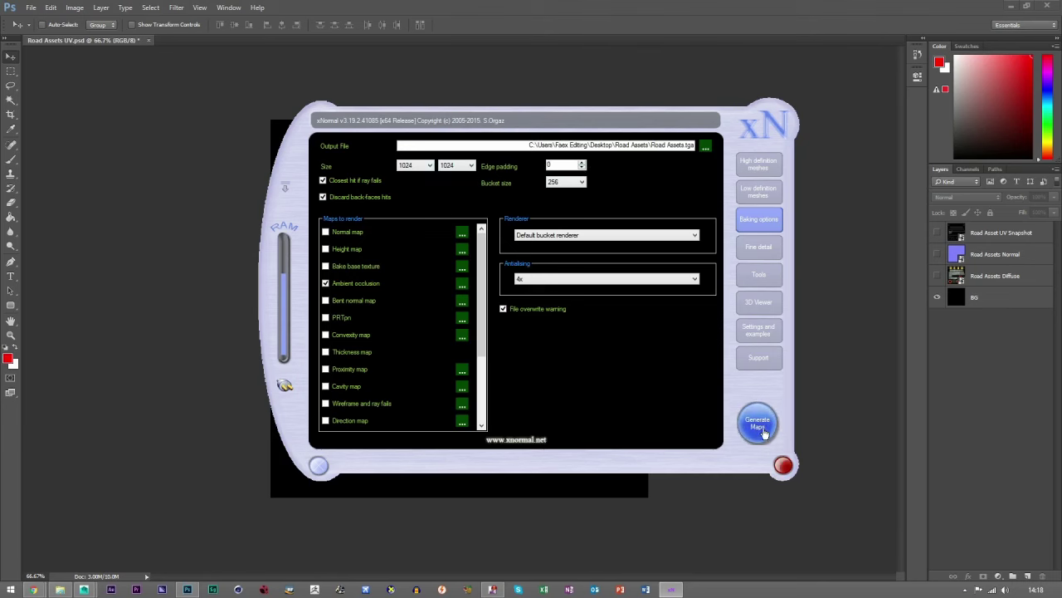
pyautogui.click(544, 81)
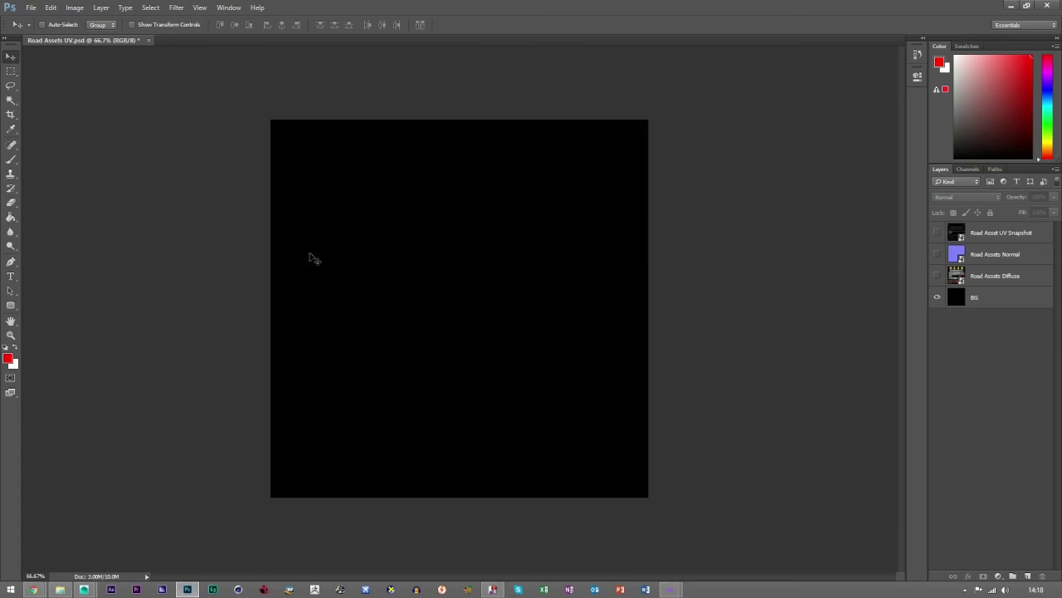
pyautogui.click(937, 233)
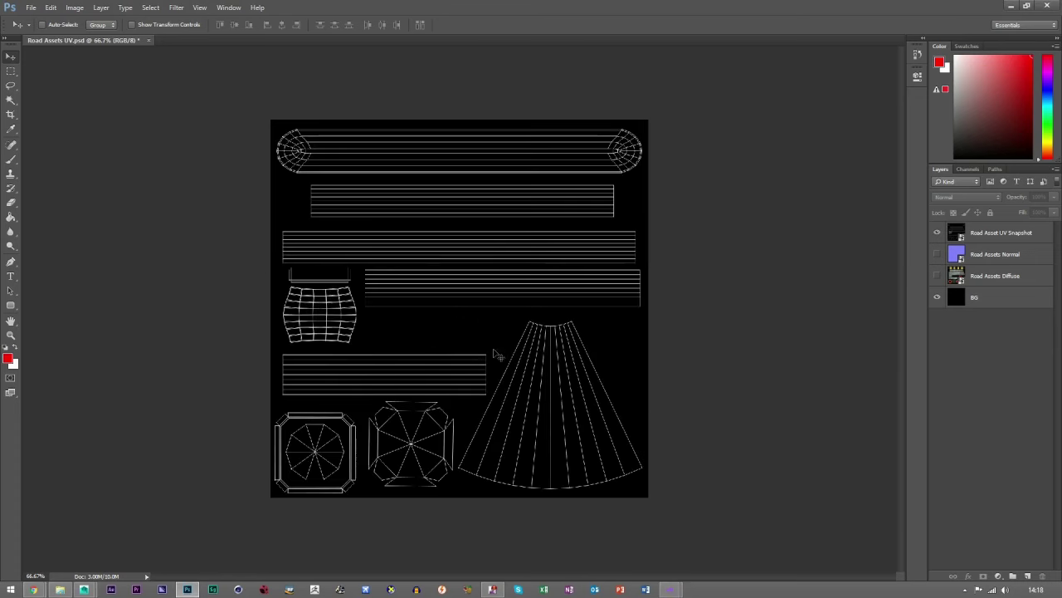
# - Launch Marmoset Toolbag 2 from the desktop and import the road assets mesh from the Road Assets folder
pyautogui.click(1011, 6)
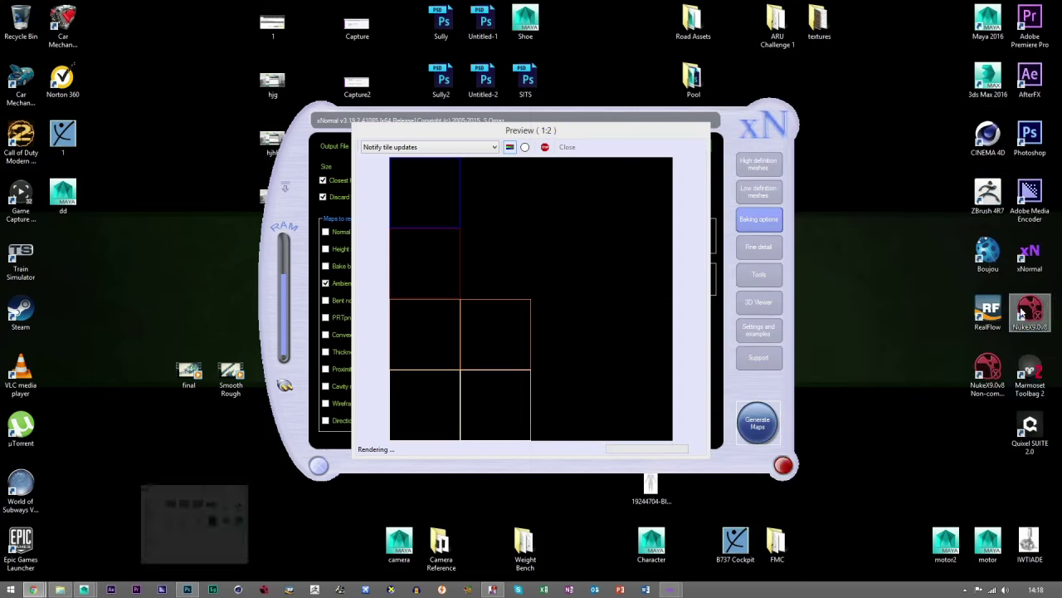
pyautogui.doubleClick(1025, 367)
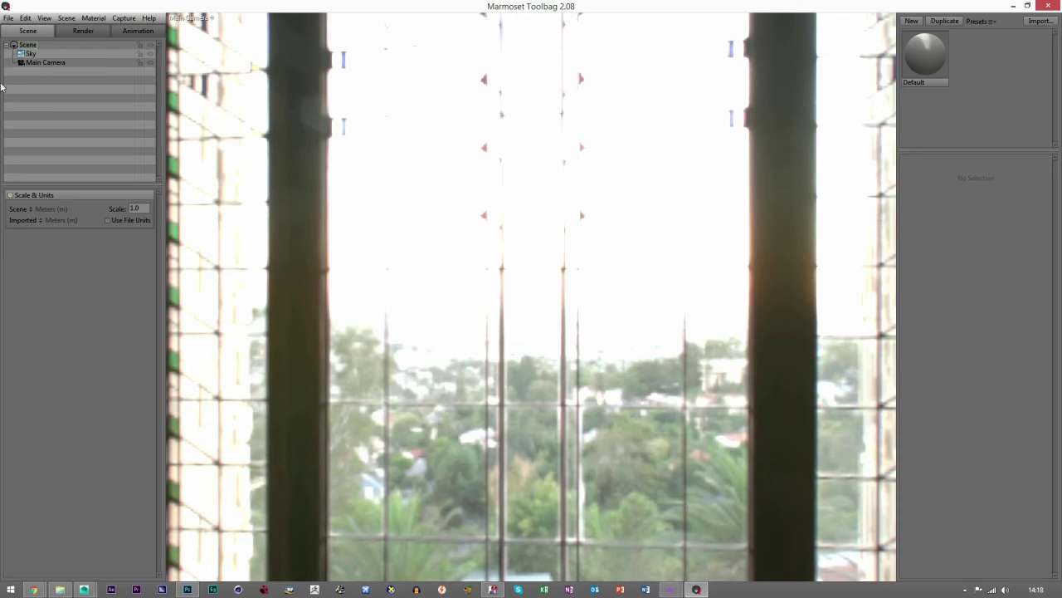
pyautogui.click(7, 17)
pyautogui.click(38, 96)
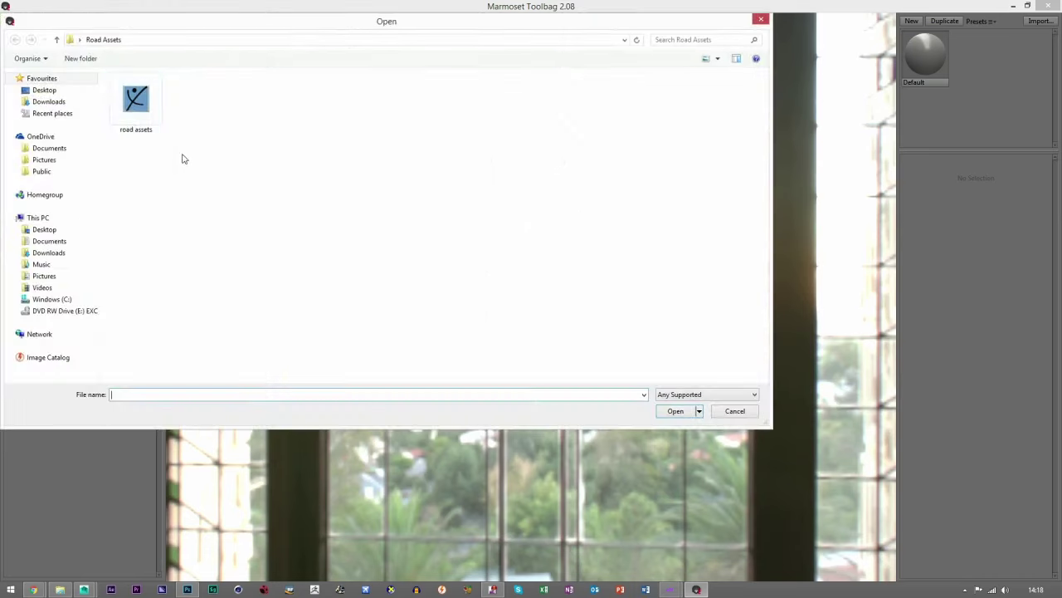
pyautogui.doubleClick(131, 103)
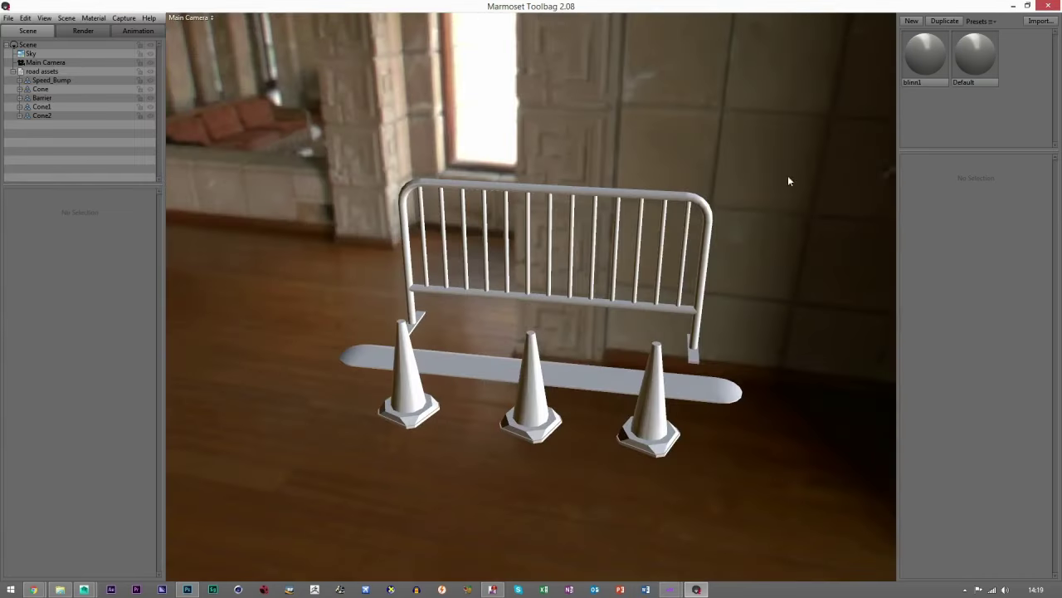
# - Assign Road Assets Normal as the normal map and Road Assets Diffuse as the albedo map of the blinn1 material
pyautogui.click(919, 81)
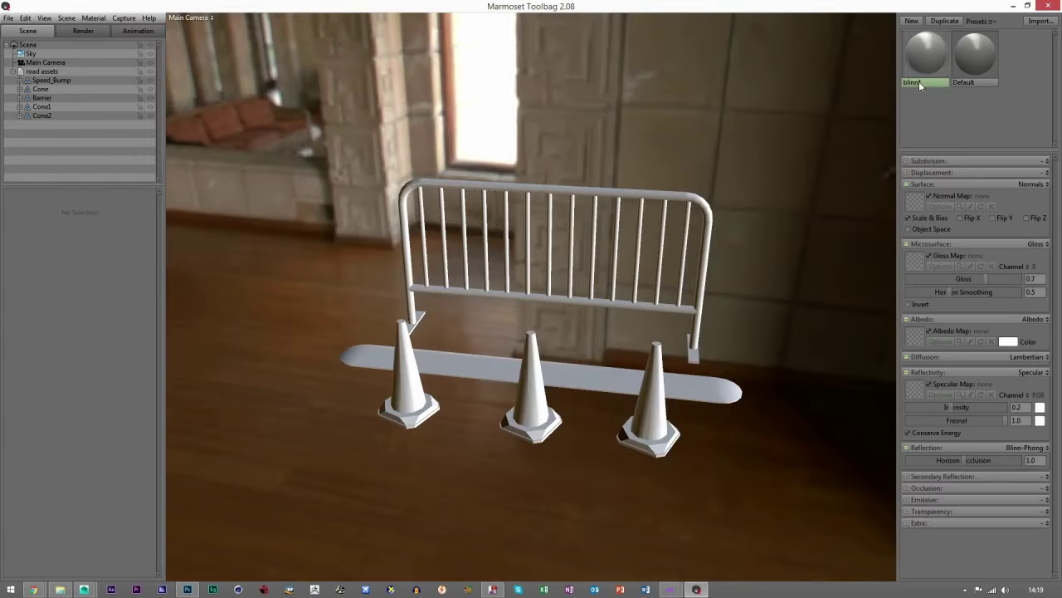
pyautogui.click(915, 204)
pyautogui.doubleClick(553, 102)
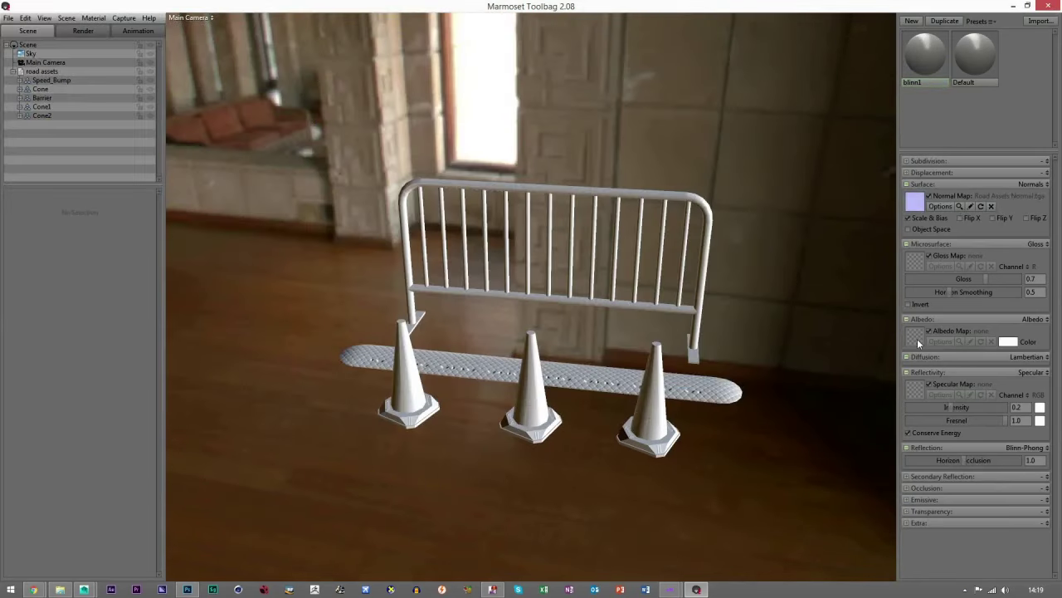
pyautogui.click(914, 336)
pyautogui.doubleClick(489, 107)
pyautogui.moveTo(540, 247); pyautogui.dragTo(498, 390)
# - Return to the desktop and launch Quixel SUITE 2.0
pyautogui.click(186, 590)
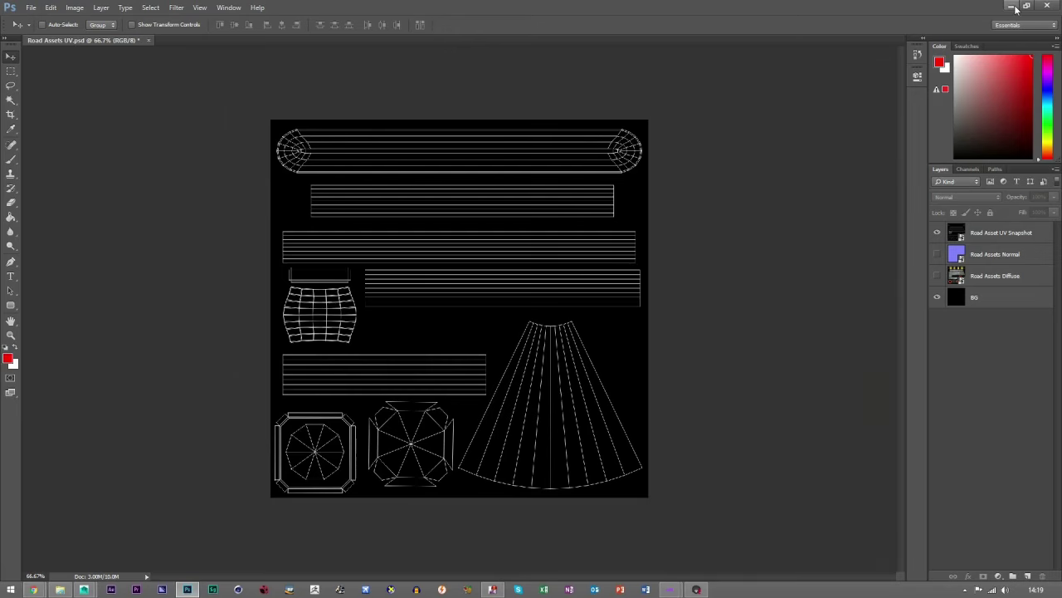
pyautogui.click(1012, 5)
pyautogui.click(1014, 5)
pyautogui.click(1037, 448)
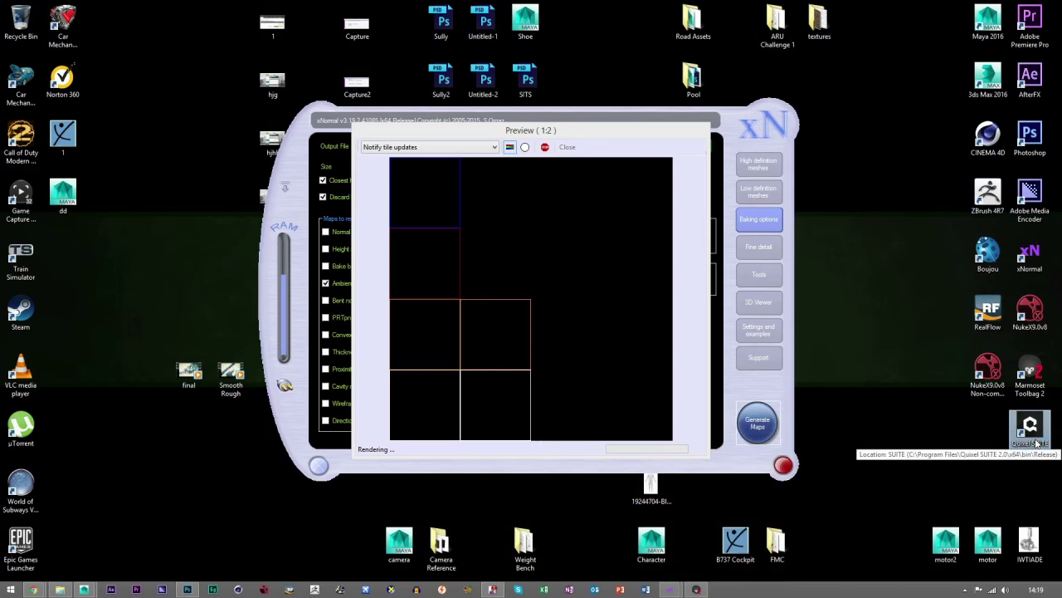
pyautogui.click(995, 435)
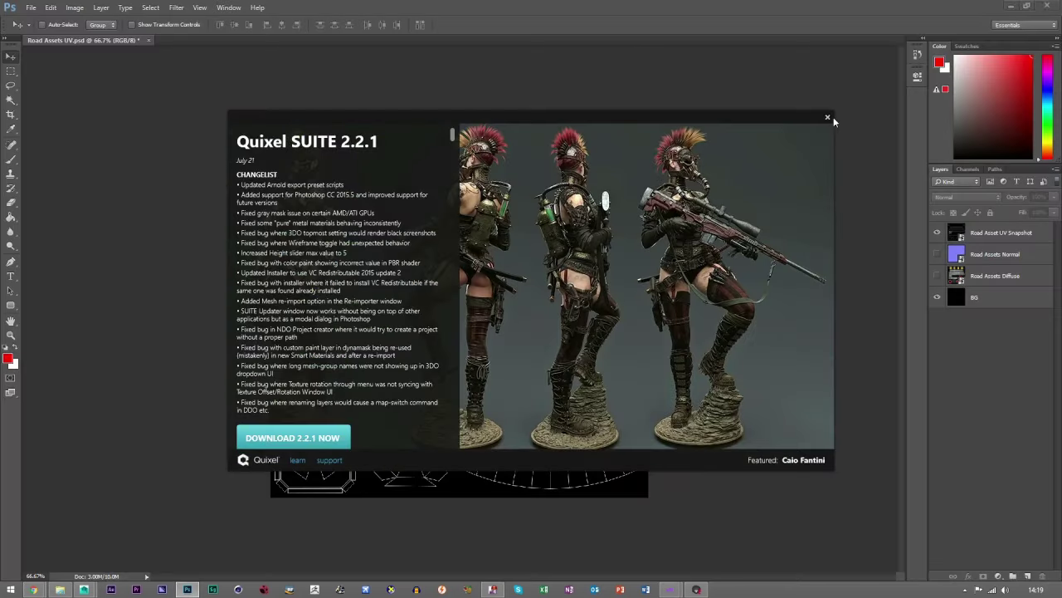
# - Close the Quixel changelog, show the Road Assets Diffuse layer, hide the Road Asset UV Snapshot layer and duplicate the diffuse layer
pyautogui.click(827, 117)
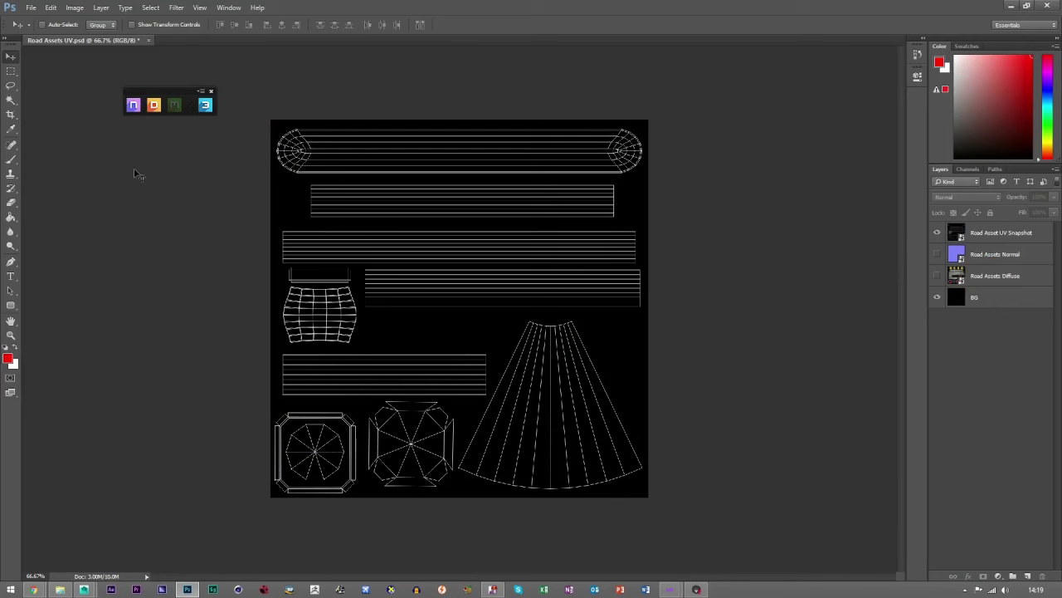
pyautogui.click(978, 255)
pyautogui.click(938, 275)
pyautogui.click(969, 275)
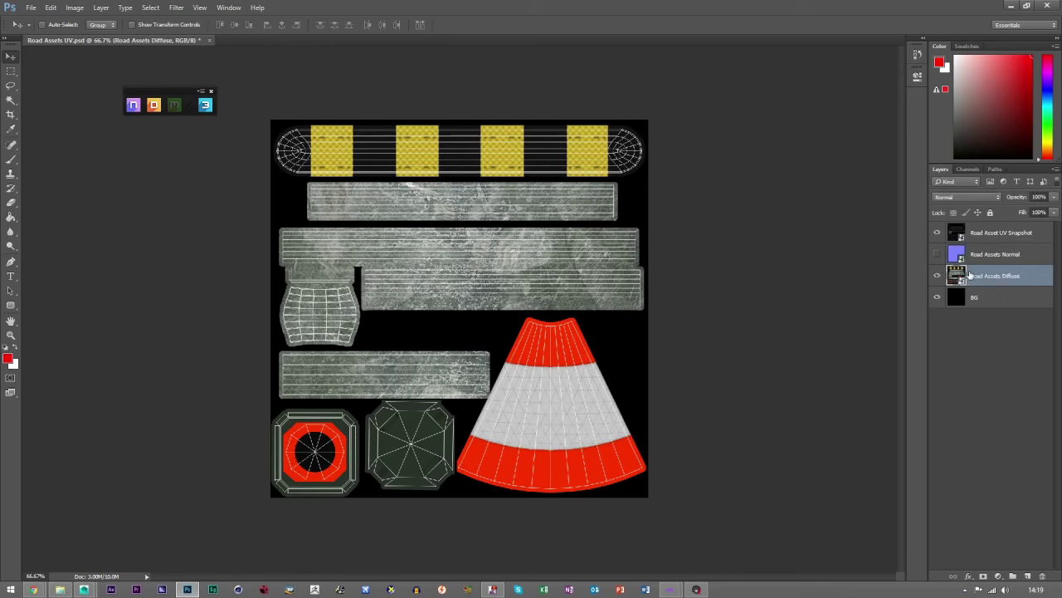
pyautogui.click(938, 234)
pyautogui.hotkey('ctrl', 'j')
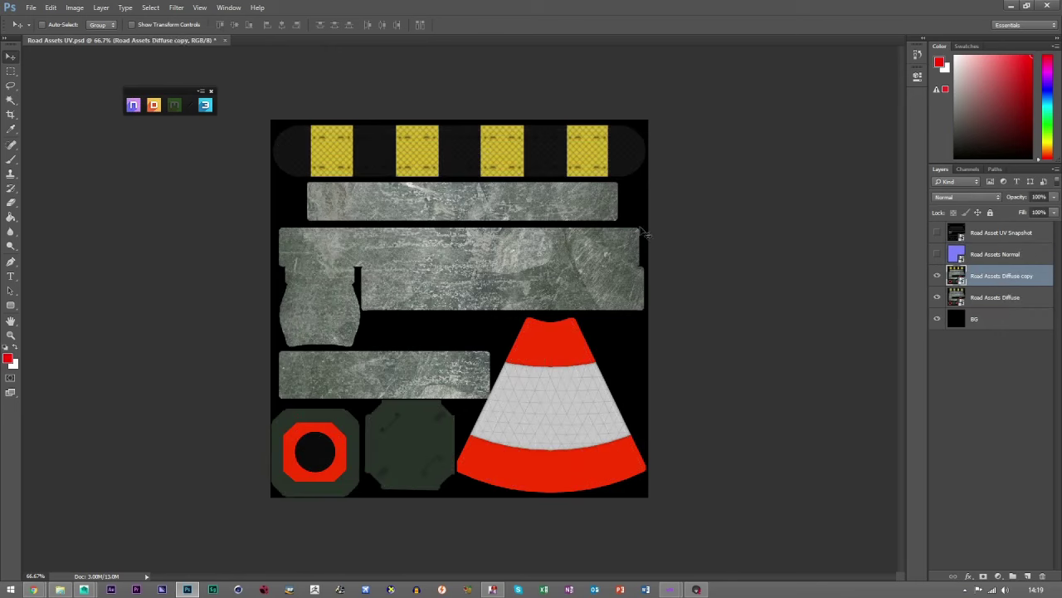
# - Generate a specular map from the active document with NDO's Map Converter
pyautogui.click(199, 92)
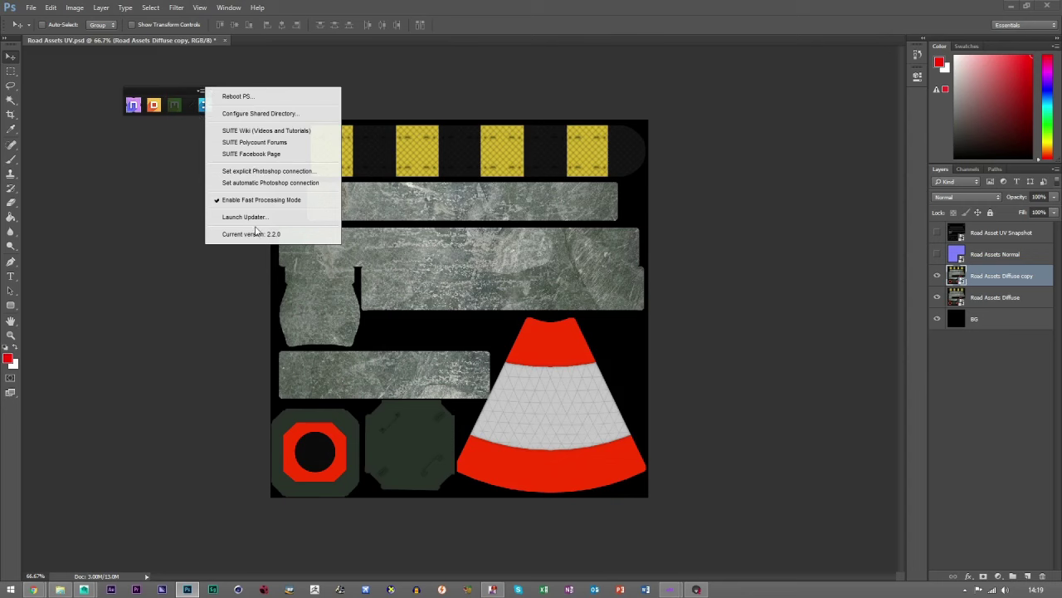
pyautogui.click(182, 114)
pyautogui.click(395, 306)
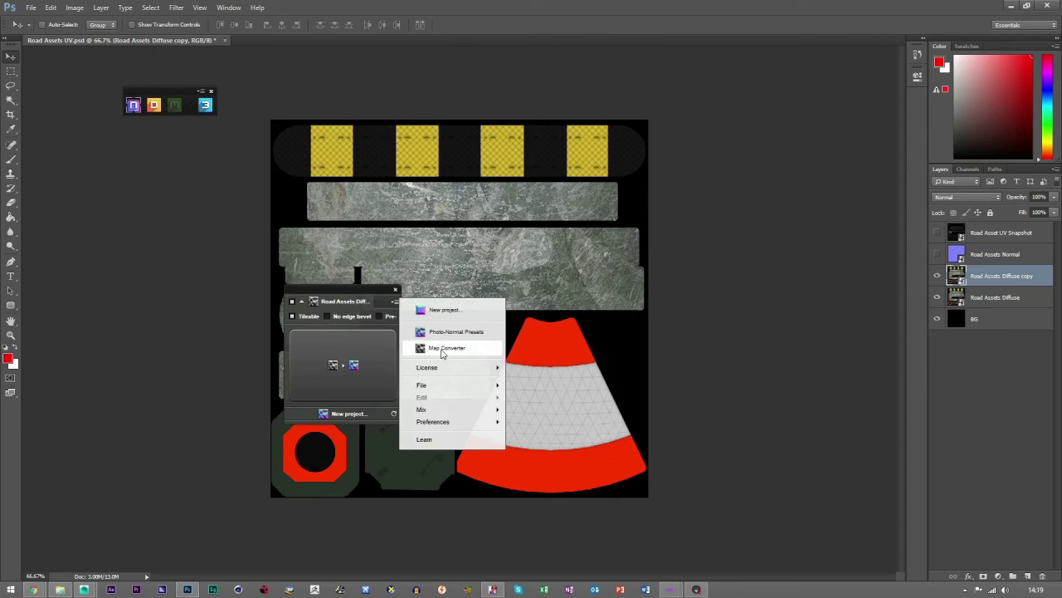
pyautogui.click(442, 352)
pyautogui.click(594, 303)
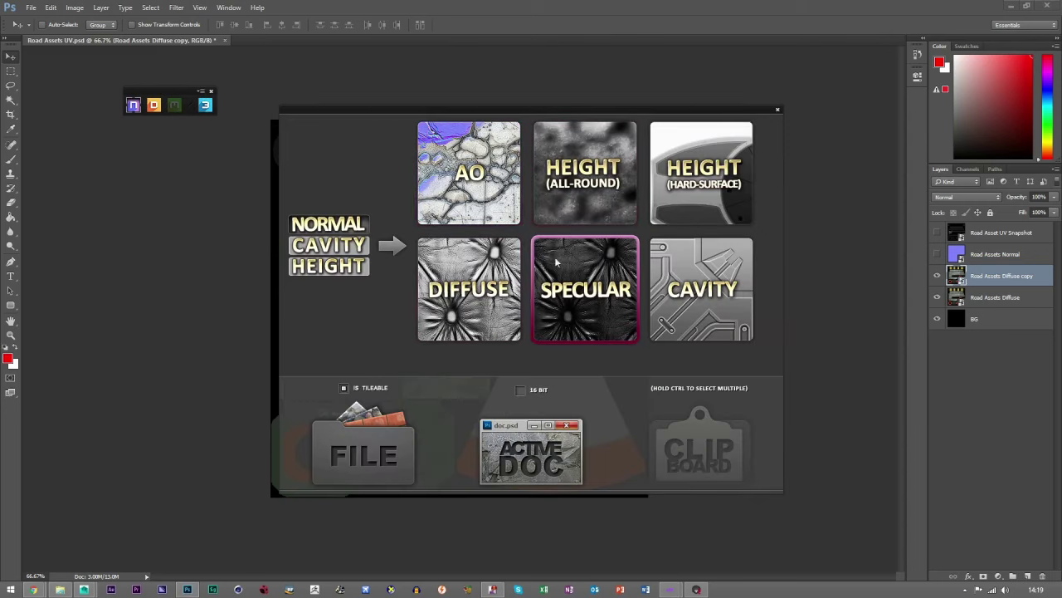
pyautogui.click(535, 459)
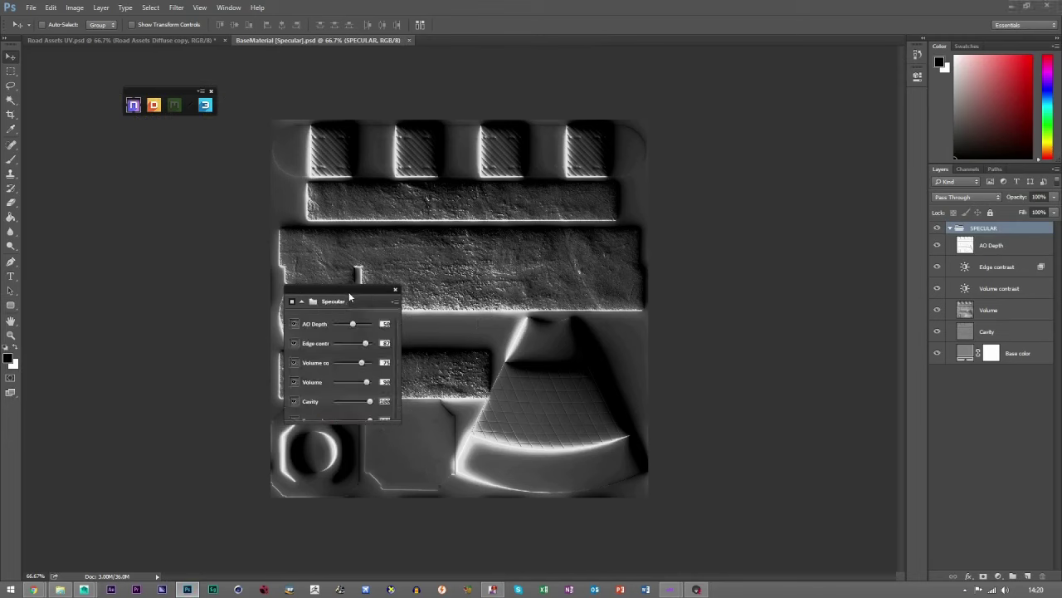
# - Merge the SPECULAR group of the generated BaseMaterial document into a single layer
pyautogui.moveTo(347, 300); pyautogui.dragTo(143, 215)
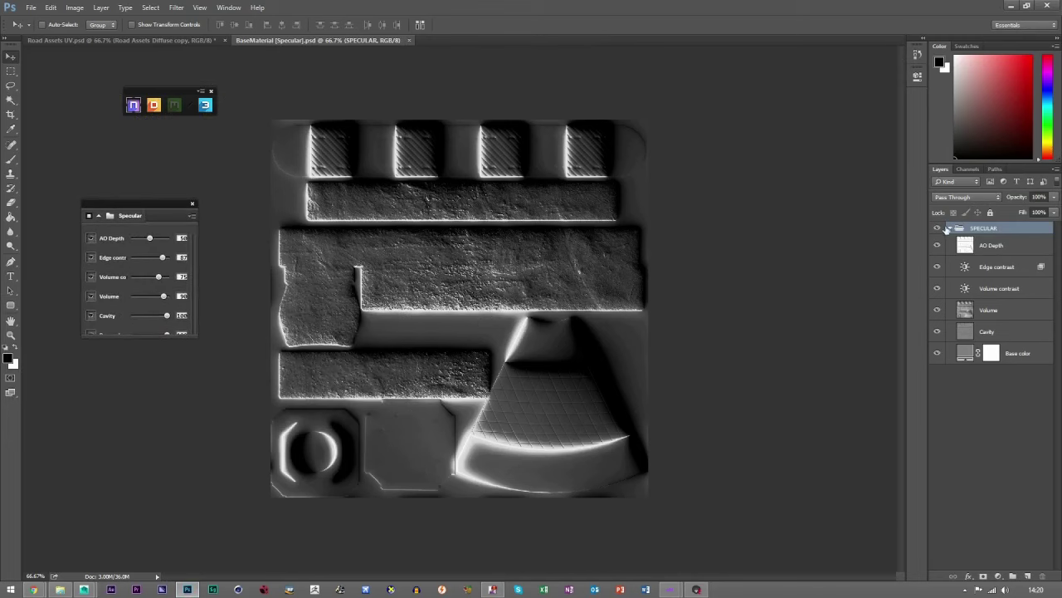
pyautogui.click(950, 227)
pyautogui.click(125, 40)
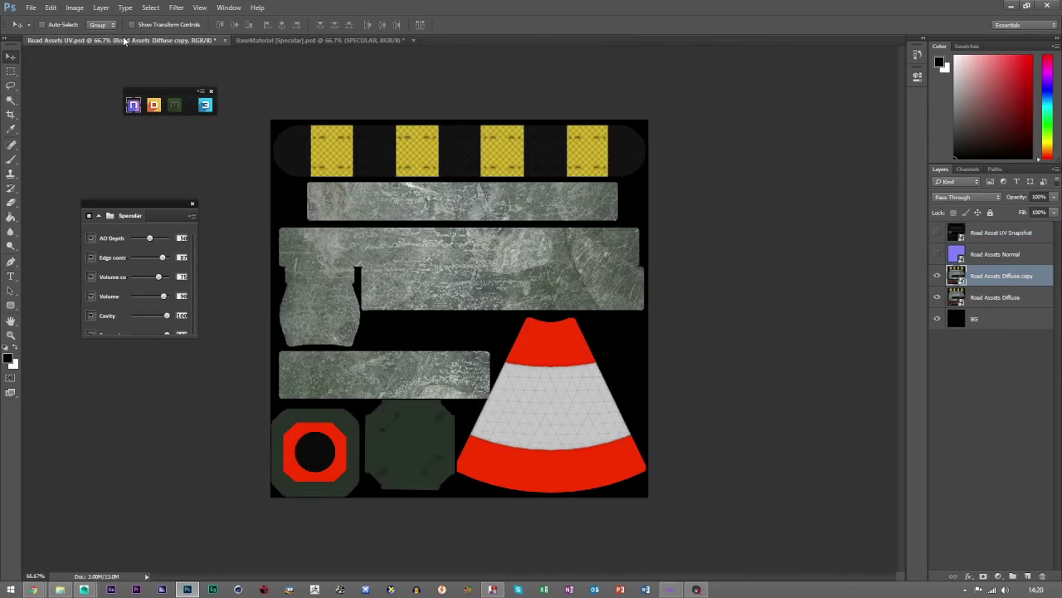
pyautogui.click(242, 40)
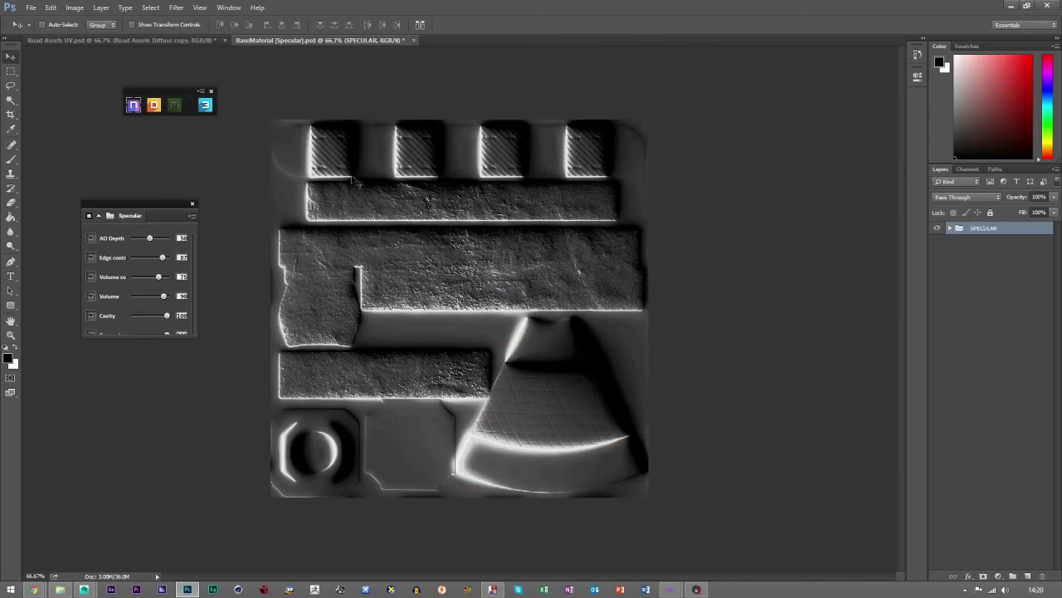
pyautogui.rightClick(989, 228)
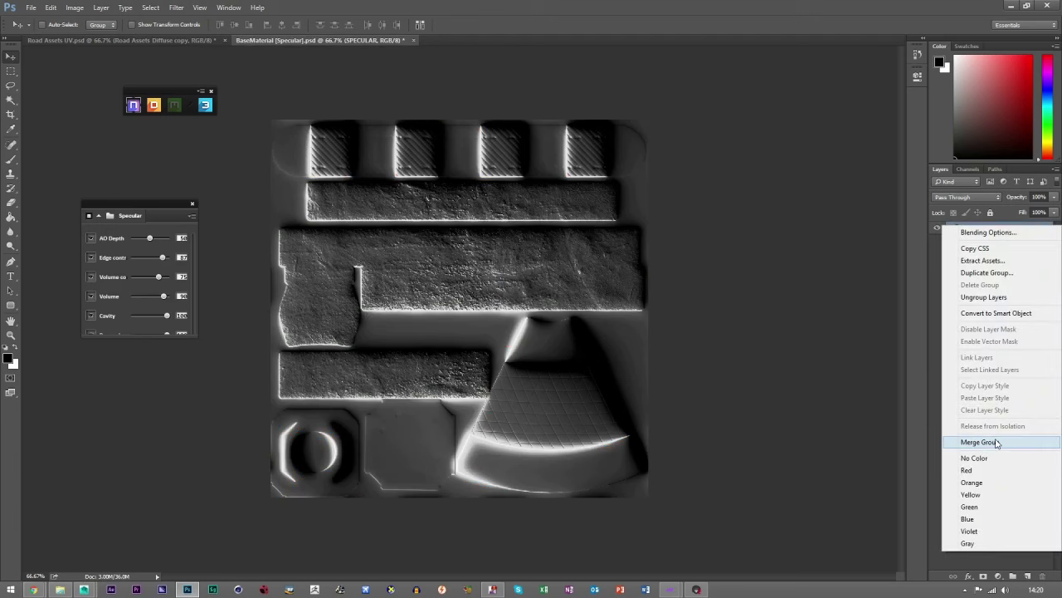
pyautogui.click(988, 441)
# - Copy the whole specular image into Road Assets UV.psd as a new layer above Road Assets Diffuse copy
pyautogui.click(10, 71)
pyautogui.hotkey('ctrl', 'a')
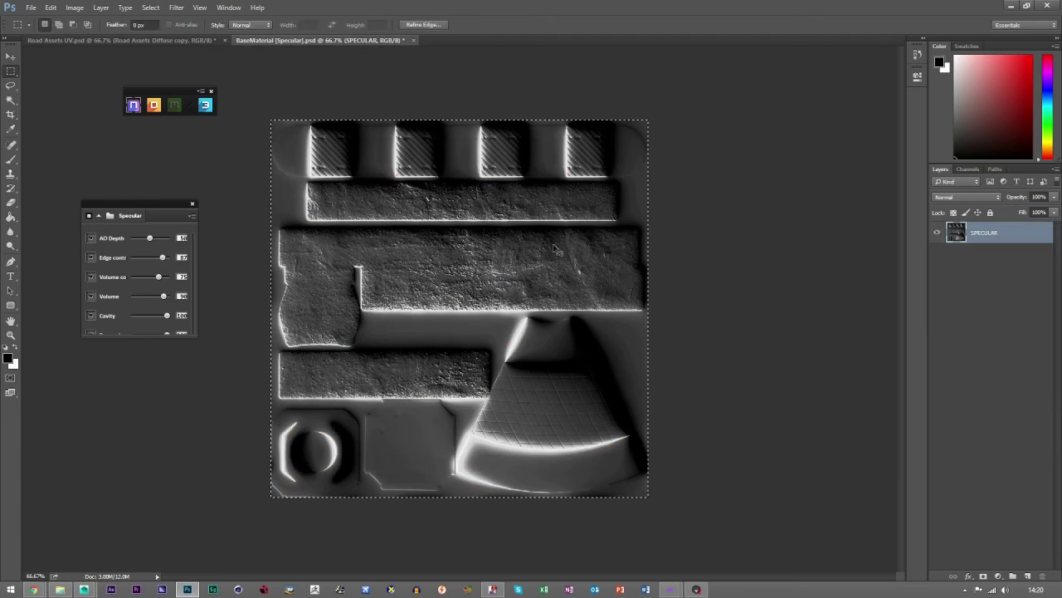
pyautogui.hotkey('ctrl', 'Tab')
pyautogui.hotkey('ctrl', 'v')
pyautogui.press('v')
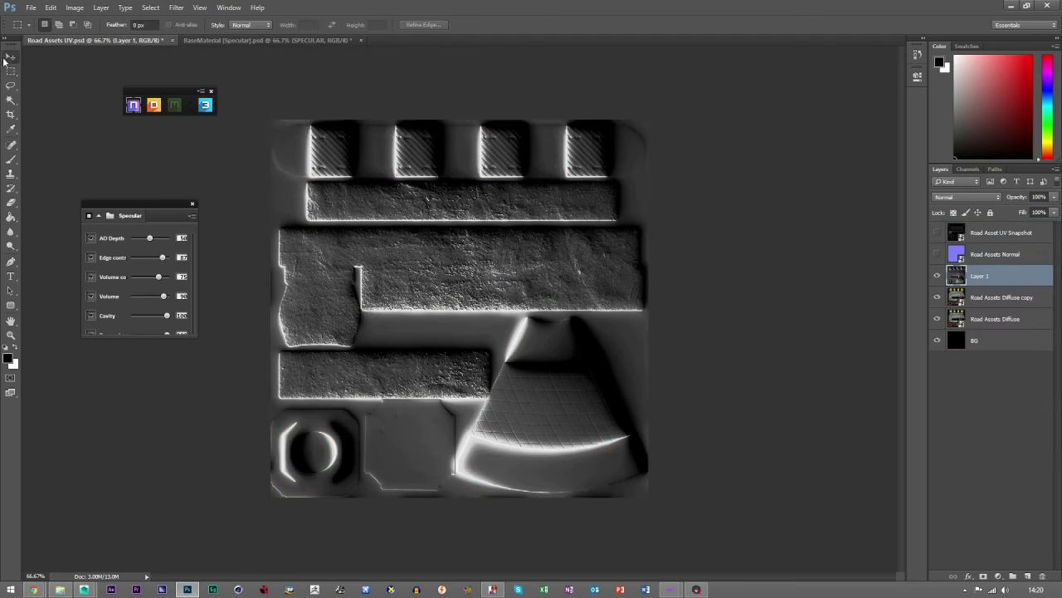
# - Save a Targa copy named Road Assets Spec in the Road Assets folder at 32 bits/pixel
pyautogui.click(31, 7)
pyautogui.click(46, 130)
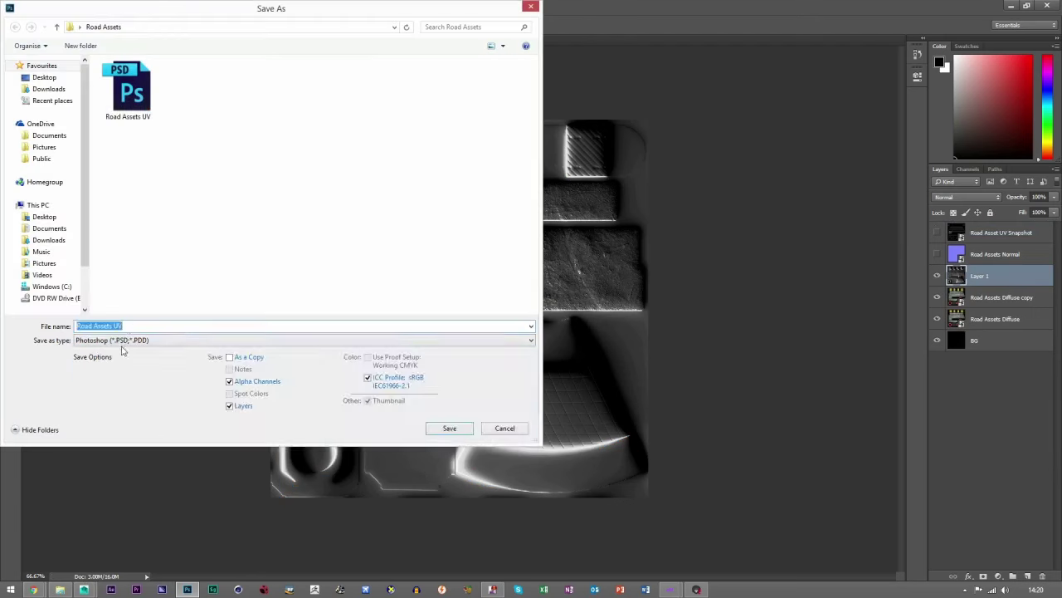
pyautogui.click(303, 340)
pyautogui.click(125, 494)
pyautogui.doubleClick(142, 327)
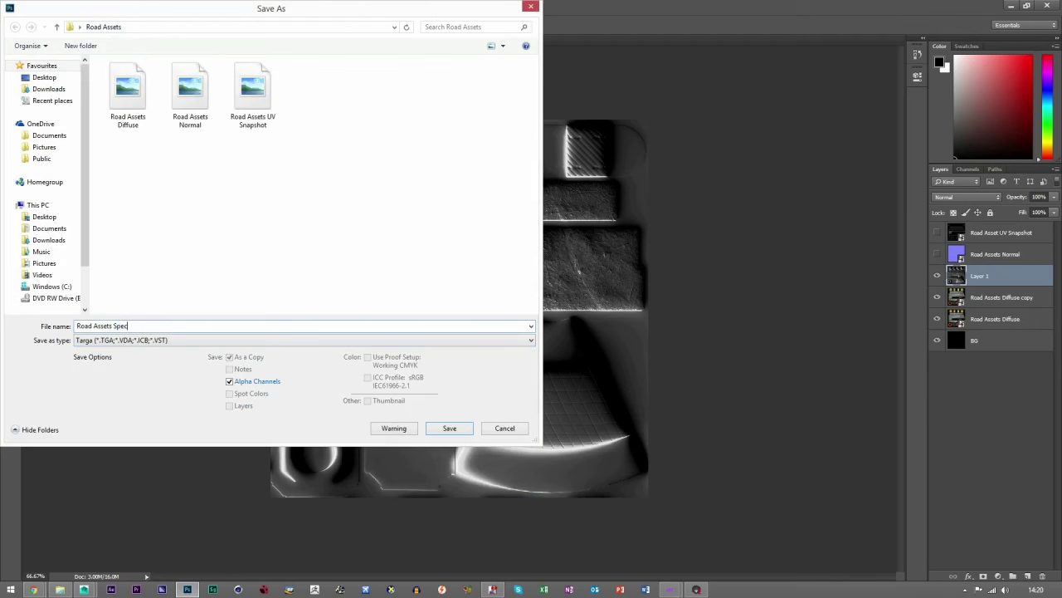
pyautogui.click(447, 427)
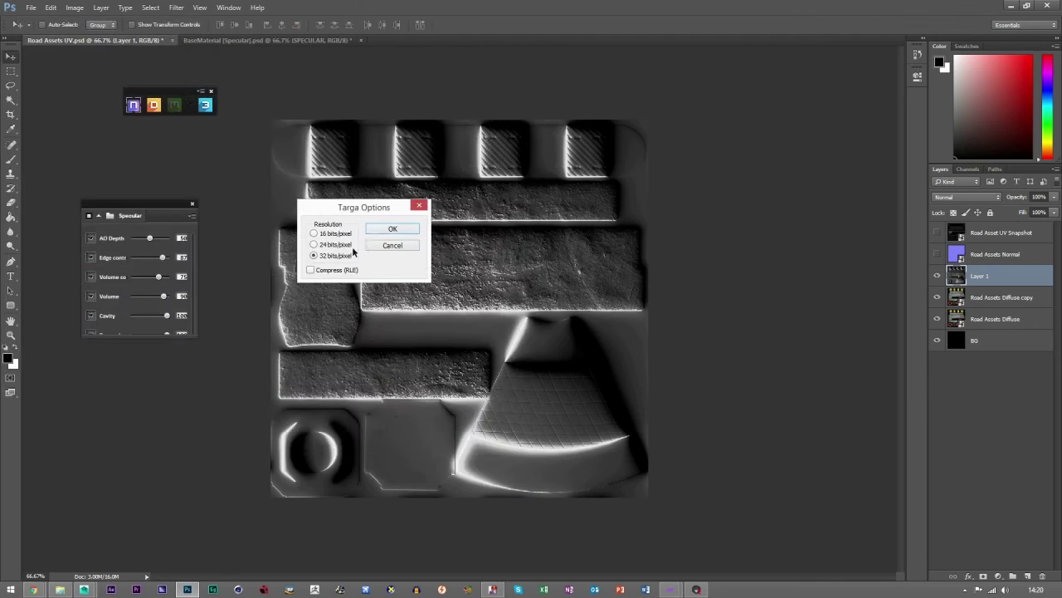
pyautogui.click(377, 232)
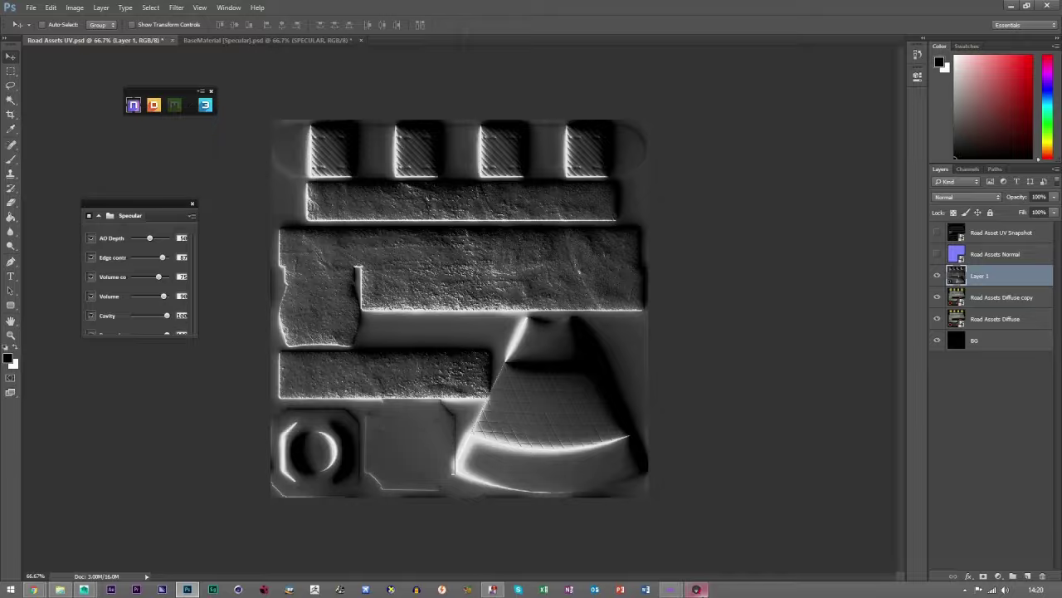
# - Switch to Marmoset Toolbag, assign Road Assets Spec as the specular map of blinn1 and inspect the speed bump up close
pyautogui.click(696, 589)
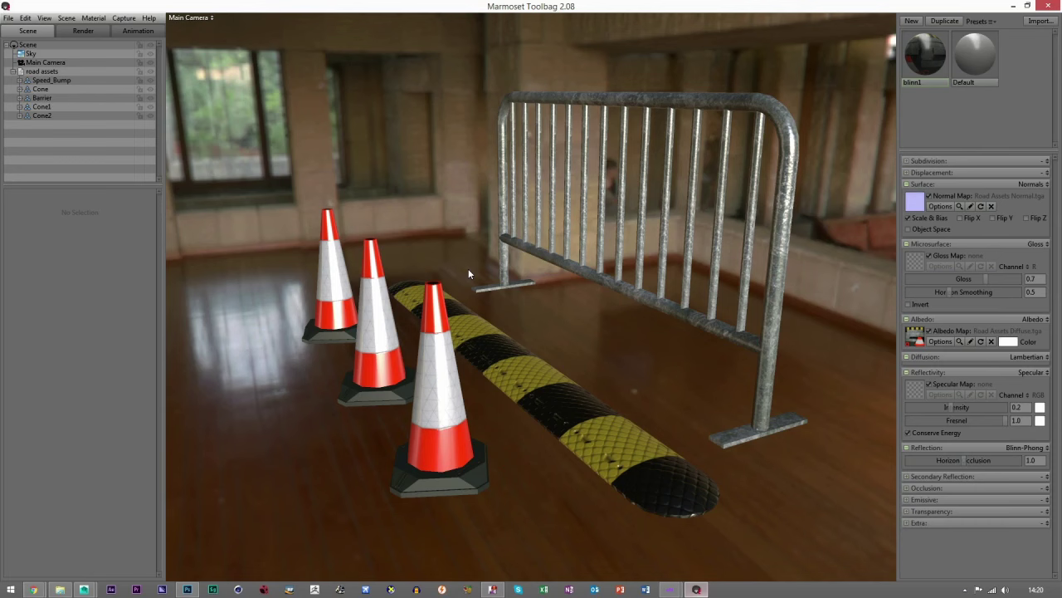
pyautogui.click(921, 394)
pyautogui.doubleClick(618, 116)
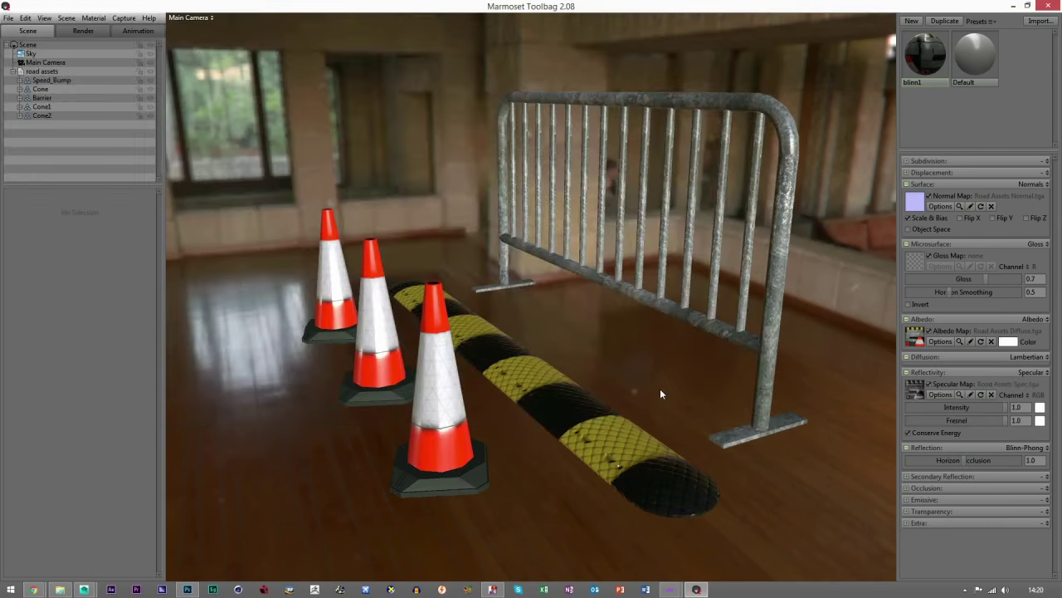
pyautogui.moveTo(636, 411); pyautogui.dragTo(722, 422)
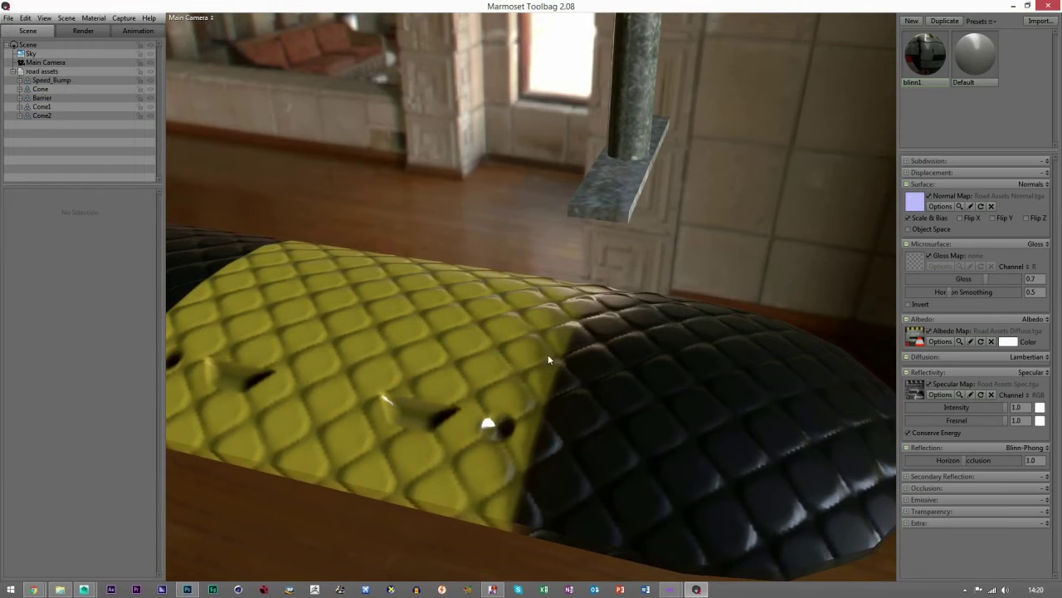
pyautogui.moveTo(550, 392); pyautogui.dragTo(213, 562)
# - Raise the gloss of the blinn1 material to 1.0 and examine the reflections on the cones
pyautogui.click(187, 589)
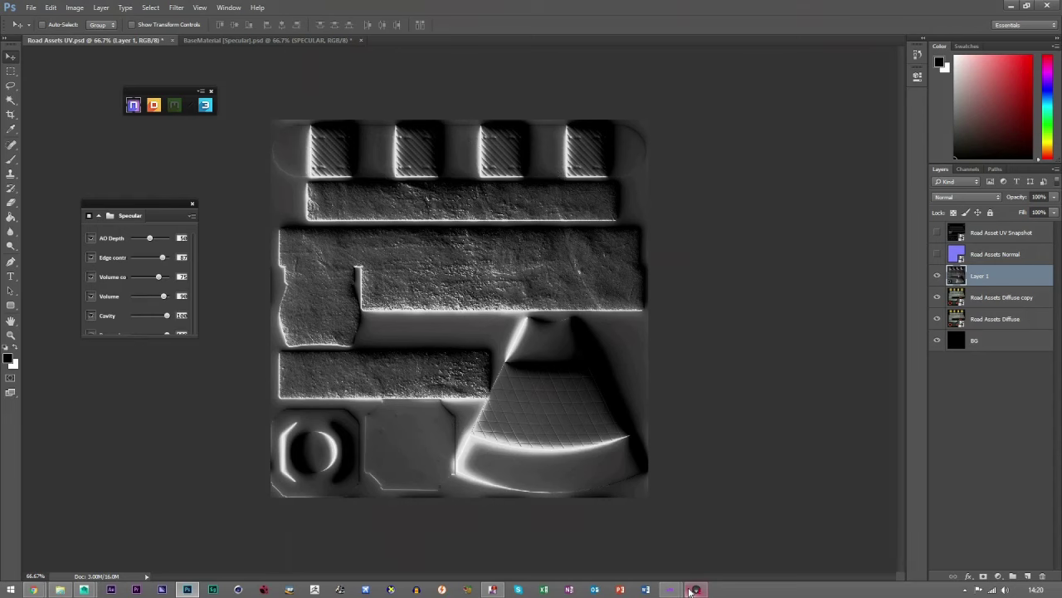
pyautogui.click(696, 590)
pyautogui.moveTo(465, 348); pyautogui.dragTo(531, 319)
pyautogui.moveTo(573, 277); pyautogui.dragTo(614, 319)
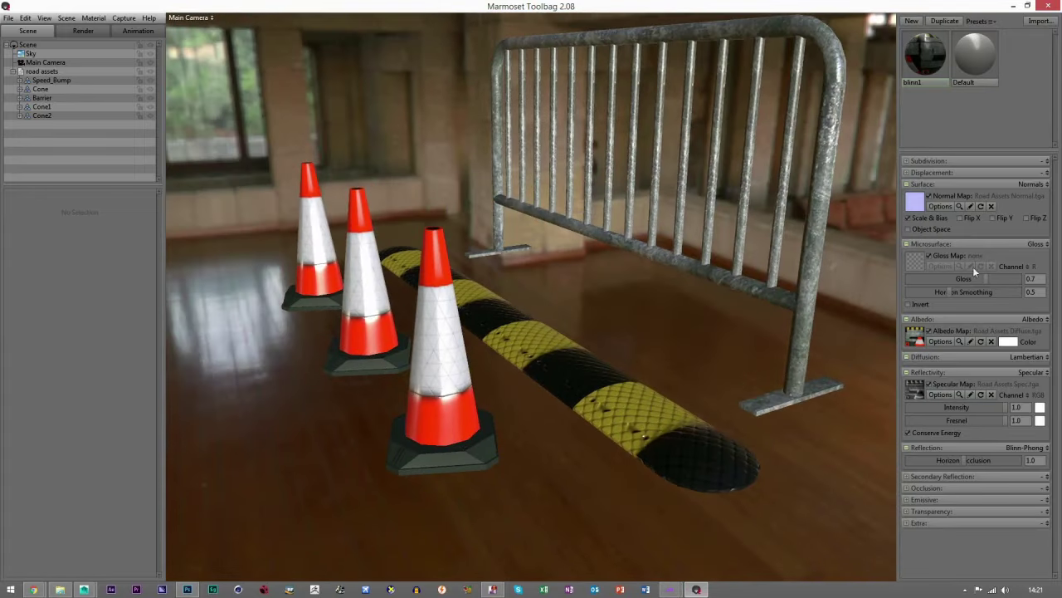
pyautogui.moveTo(989, 277); pyautogui.dragTo(1032, 279)
pyautogui.moveTo(581, 348); pyautogui.dragTo(477, 404)
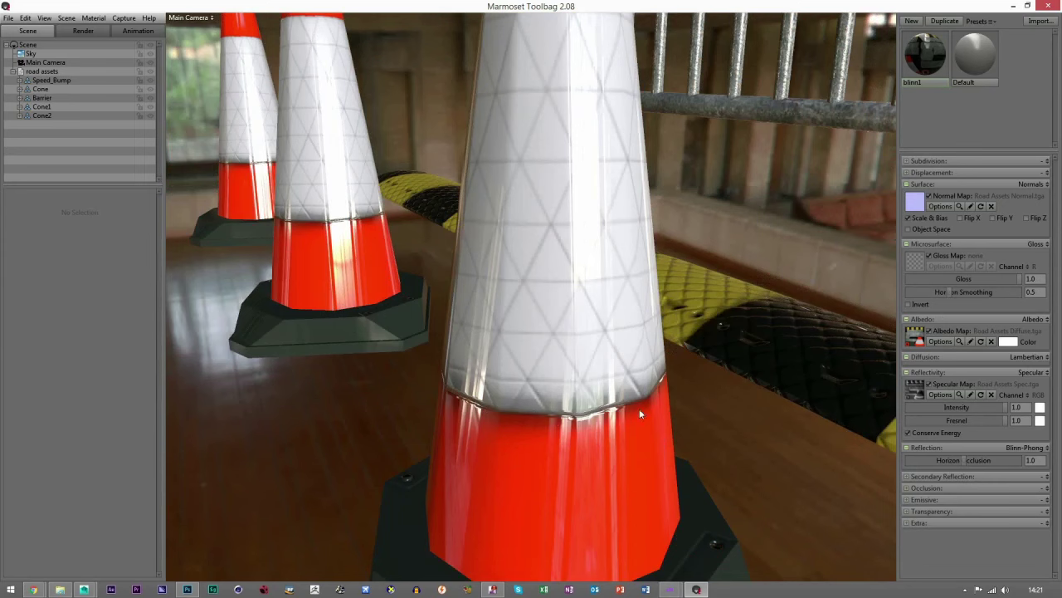
pyautogui.moveTo(617, 391); pyautogui.dragTo(316, 496)
# - Return to Photoshop and delete the pasted specular layer and the Road Assets Diffuse copy layer
pyautogui.click(202, 590)
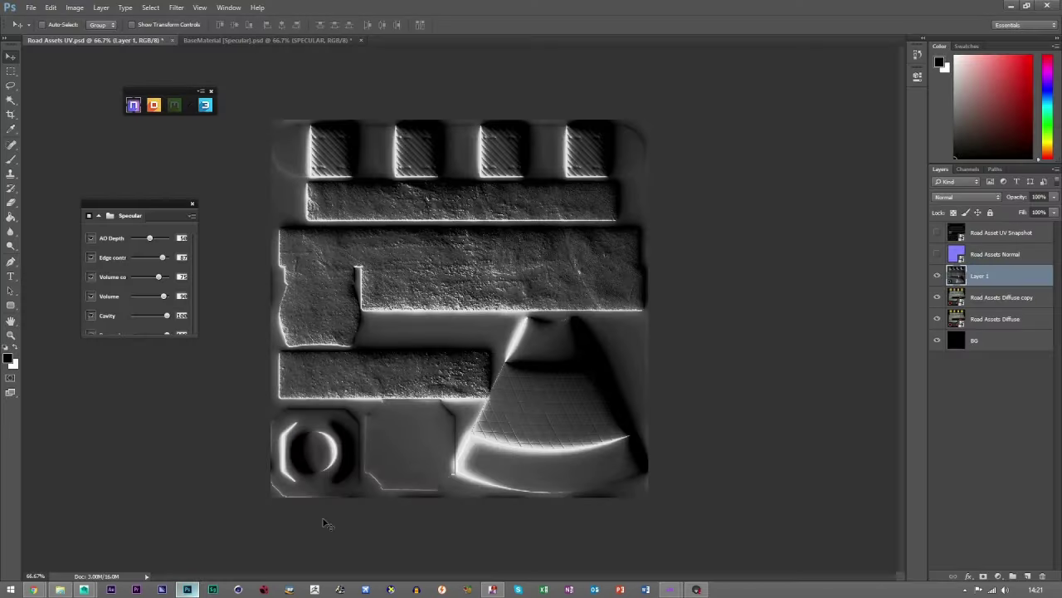
pyautogui.click(979, 276)
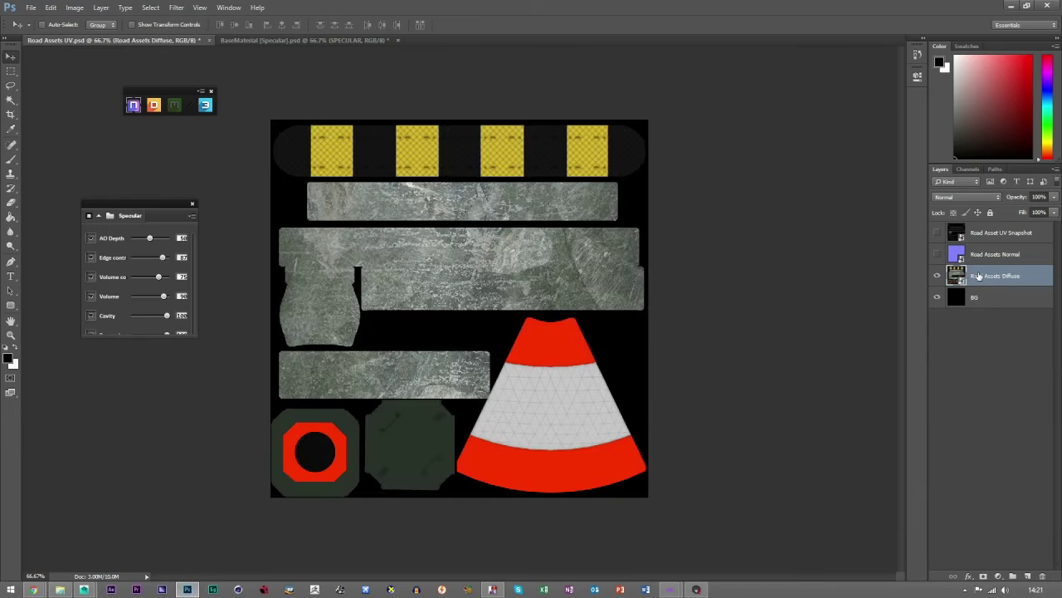
pyautogui.press('Delete')
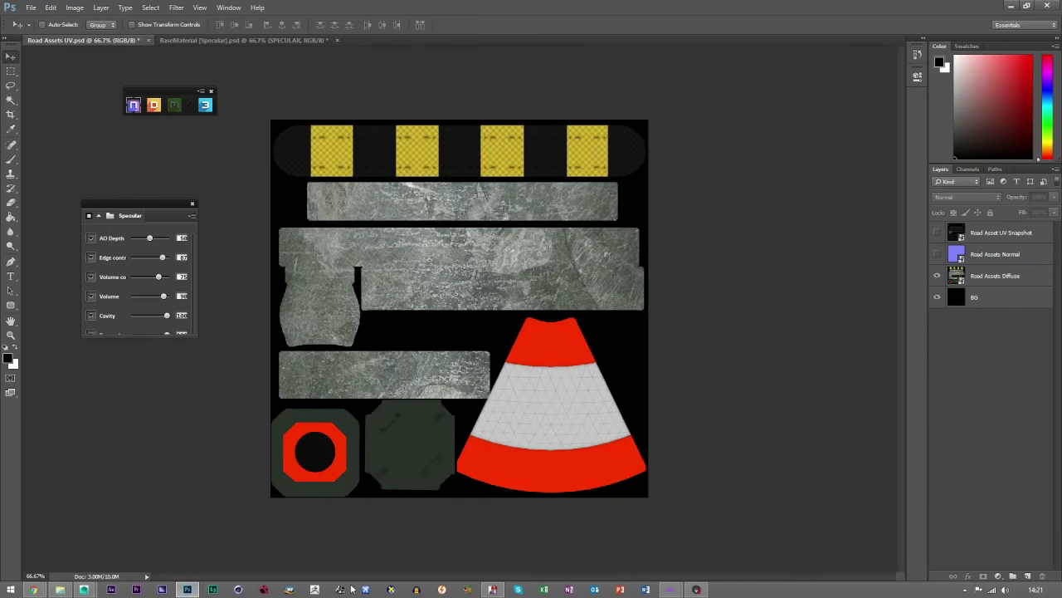
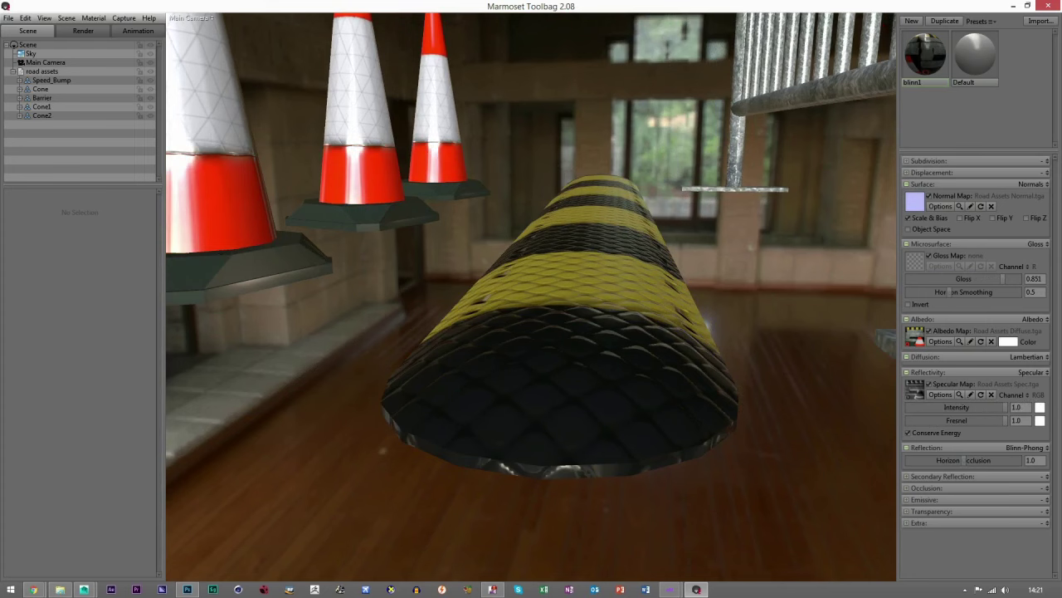
# - In Marmoset Toolbag, remove the specular map from blinn1 and lower its specular intensity to 0.116
pyautogui.moveTo(1015, 397); pyautogui.dragTo(933, 392)
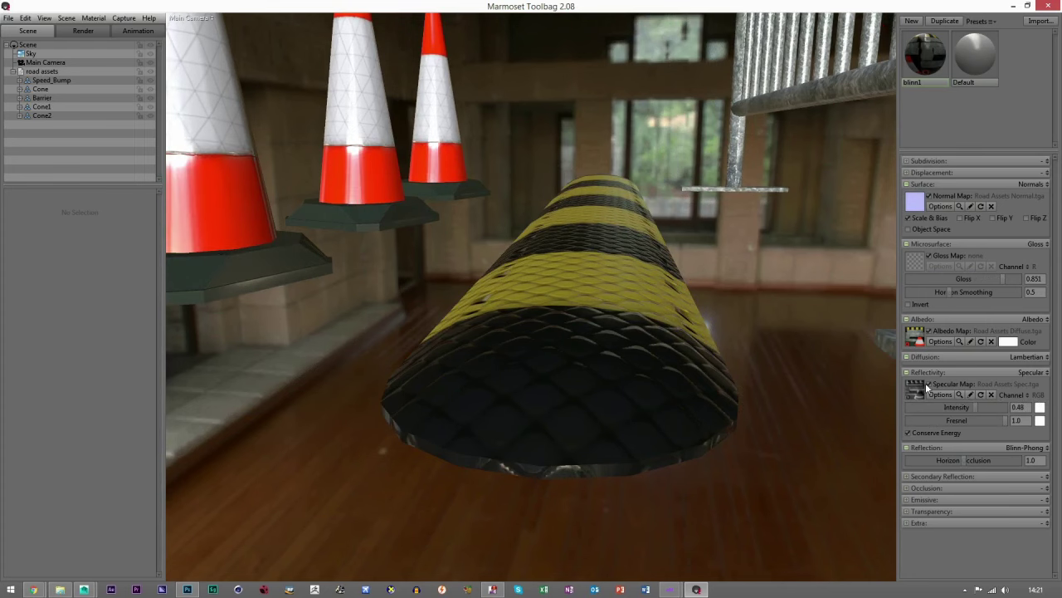
pyautogui.click(991, 394)
pyautogui.moveTo(680, 369); pyautogui.dragTo(469, 239)
pyautogui.moveTo(501, 362); pyautogui.dragTo(597, 383)
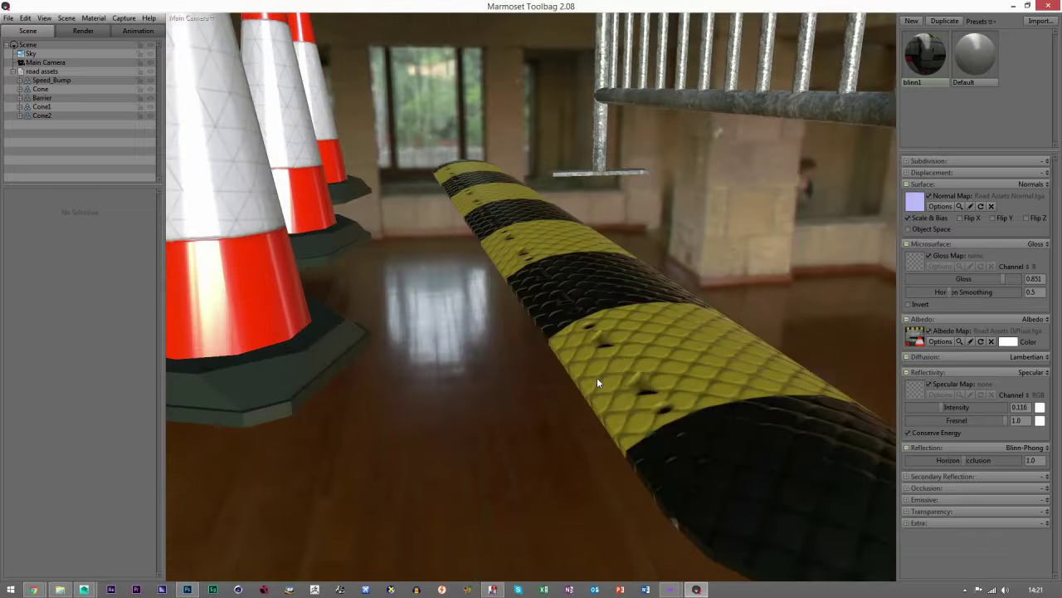
# - Adjust the gloss of the blinn1 material to 0.712
pyautogui.moveTo(1000, 278); pyautogui.dragTo(946, 279)
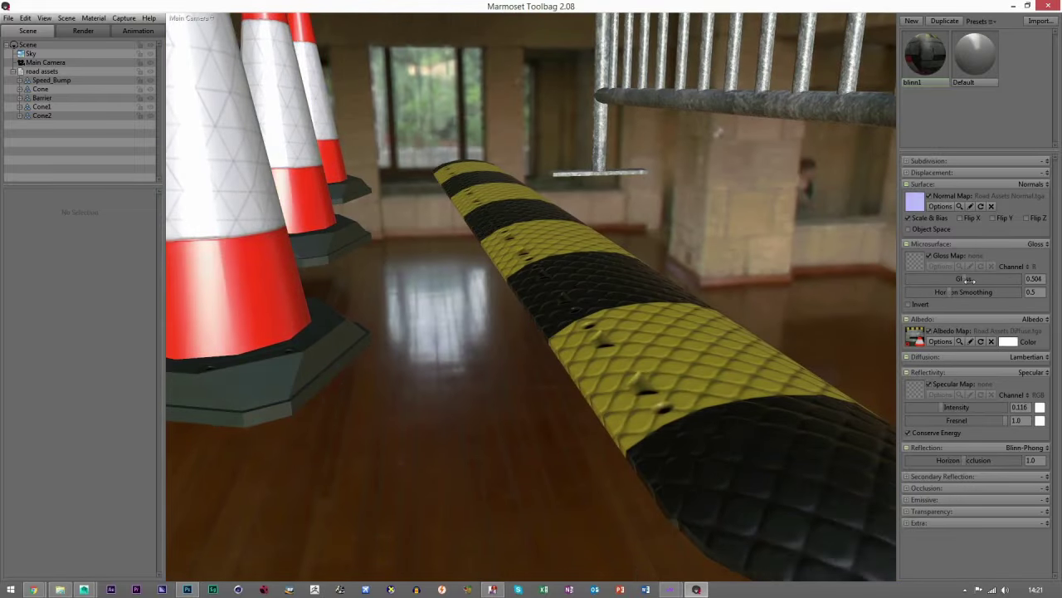
pyautogui.moveTo(700, 262); pyautogui.dragTo(621, 362)
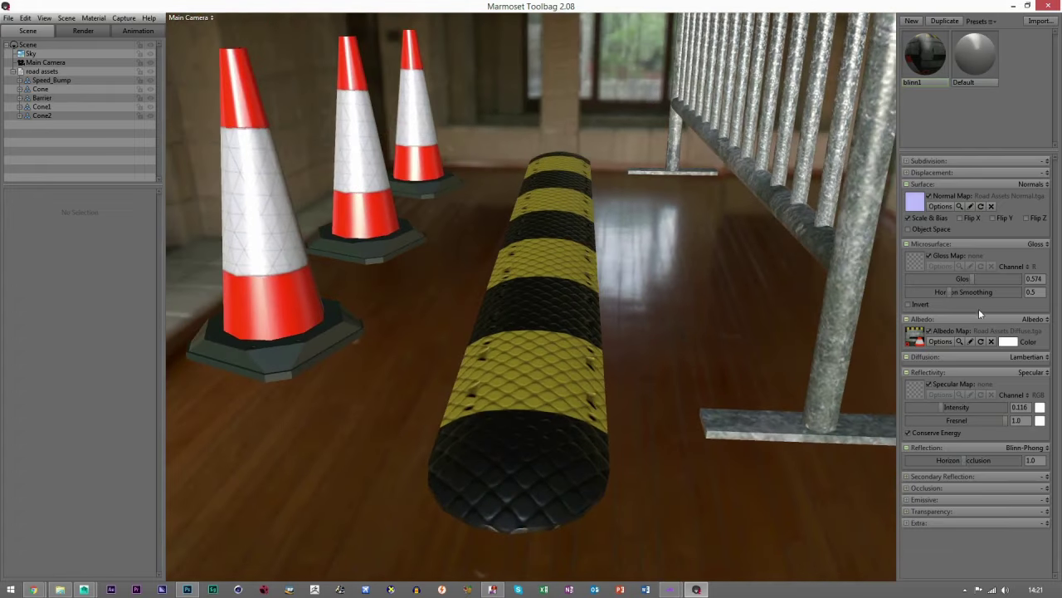
pyautogui.moveTo(978, 279)
pyautogui.mouseDown()
pyautogui.moveTo(1015, 278)
pyautogui.moveTo(973, 279)
pyautogui.mouseUp()
# - Set the specular intensity of blinn1 to 0.062 and its Fresnel to 0.694, and return to Photoshop
pyautogui.moveTo(615, 339); pyautogui.dragTo(991, 415)
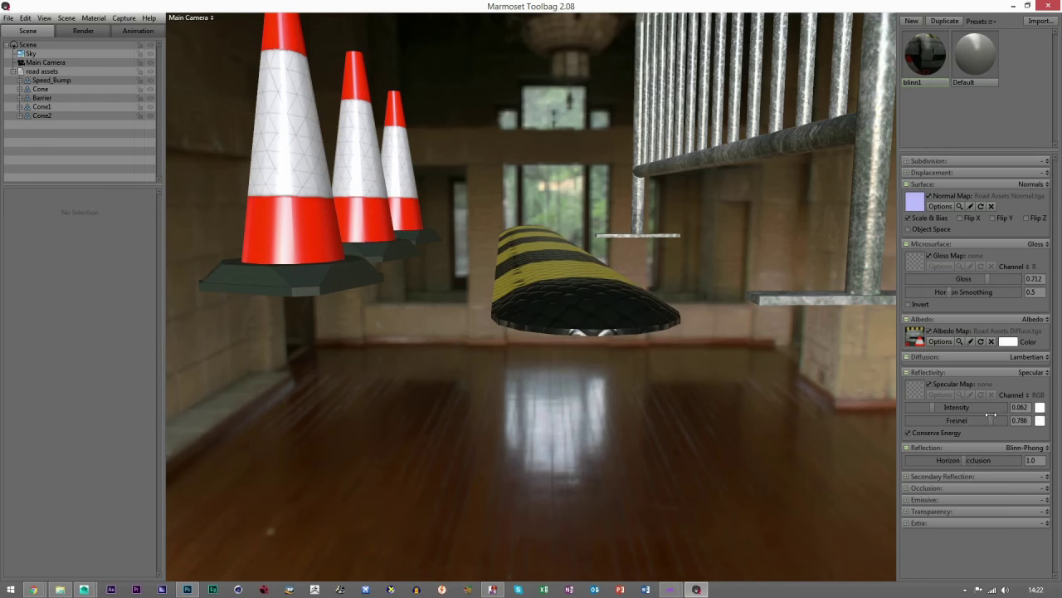
pyautogui.moveTo(620, 349); pyautogui.dragTo(470, 363)
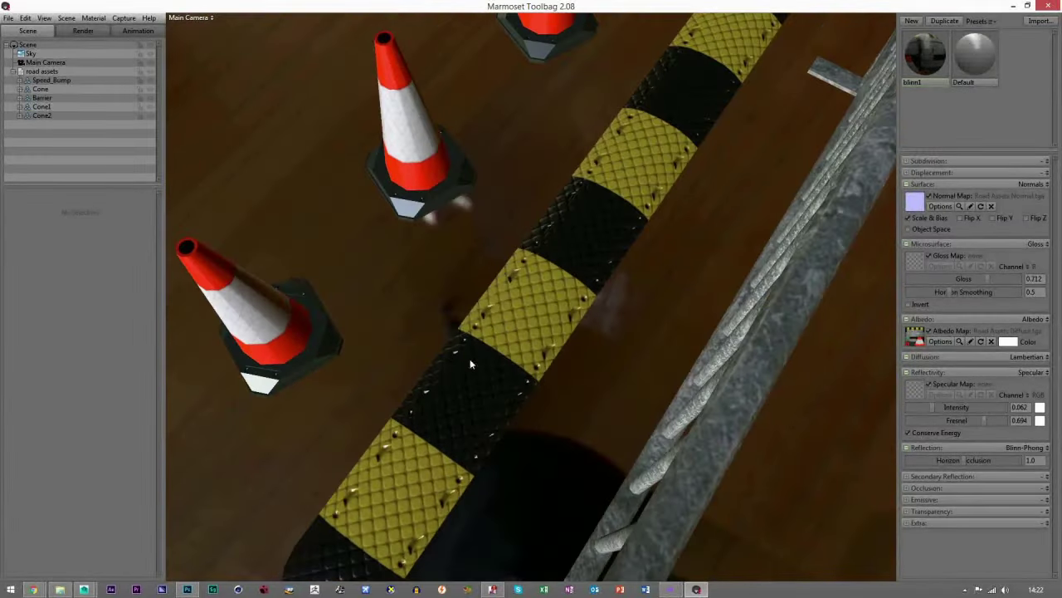
pyautogui.moveTo(511, 414); pyautogui.dragTo(610, 428)
pyautogui.click(610, 428)
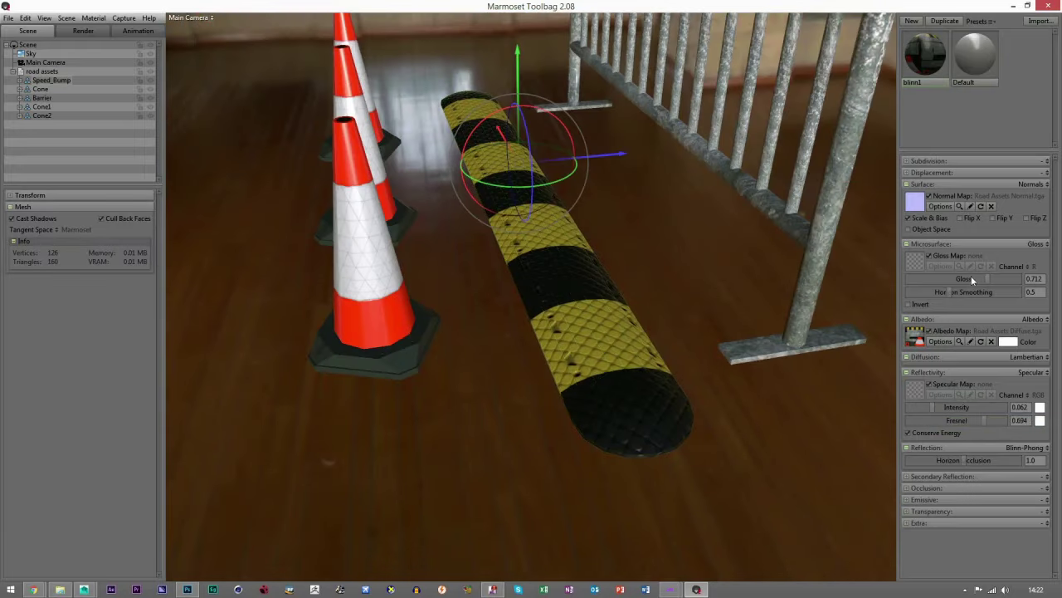
pyautogui.click(187, 590)
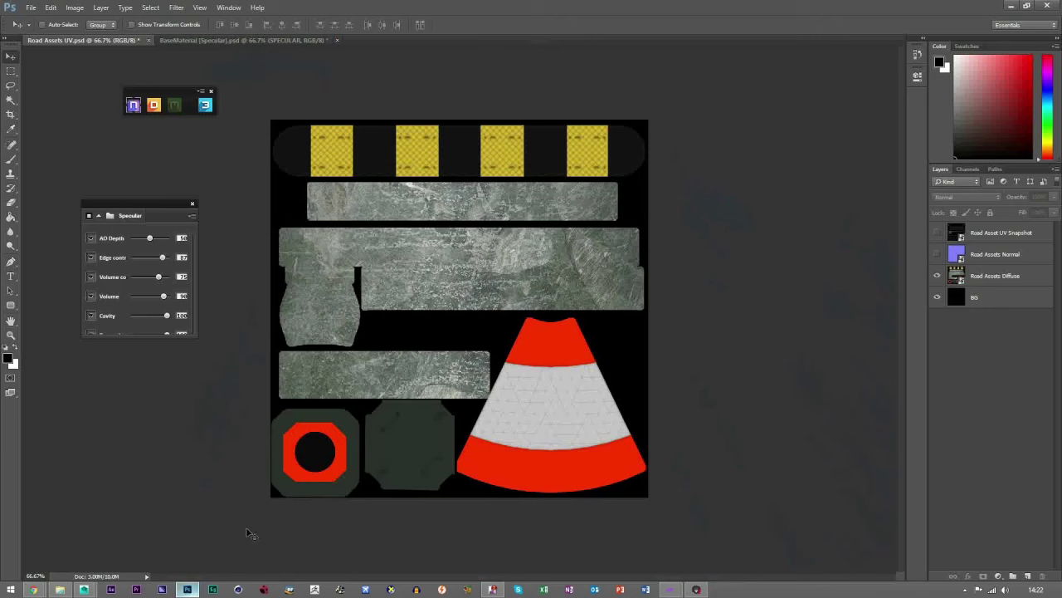
# - Duplicate the Road Assets Diffuse layer and place the copy above the Road Assets Normal layer
pyautogui.click(11, 334)
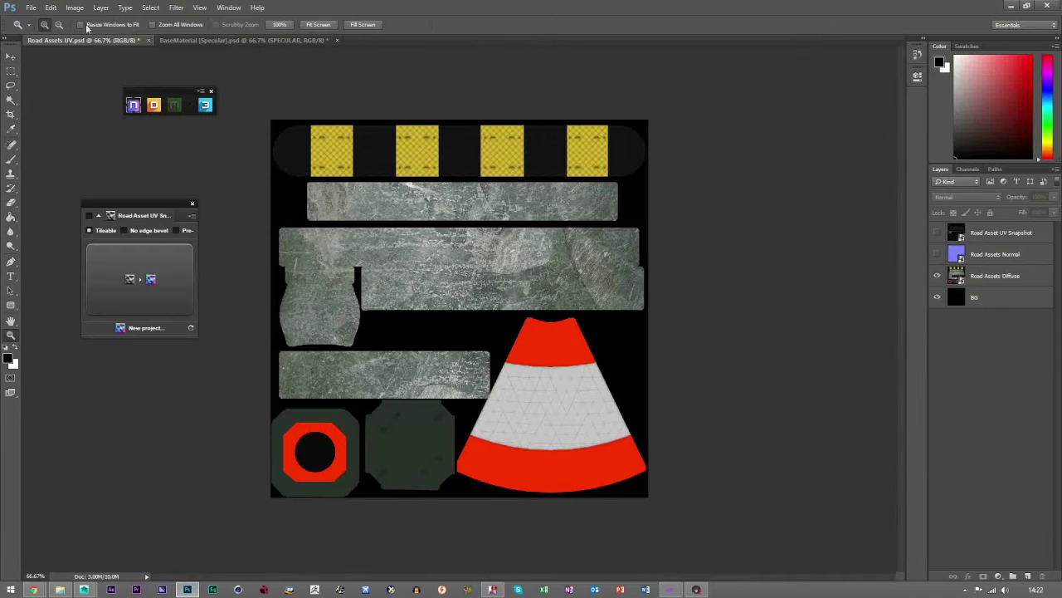
pyautogui.click(353, 111)
pyautogui.click(353, 111)
pyautogui.click(11, 55)
pyautogui.click(967, 281)
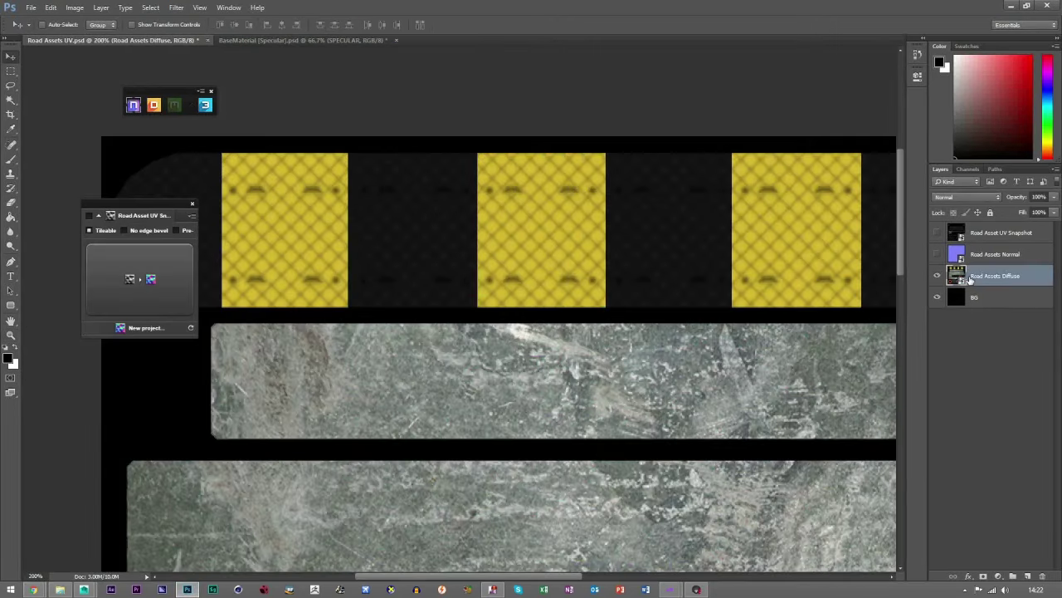
pyautogui.hotkey('ctrl', 'j')
pyautogui.moveTo(1002, 276); pyautogui.dragTo(994, 256)
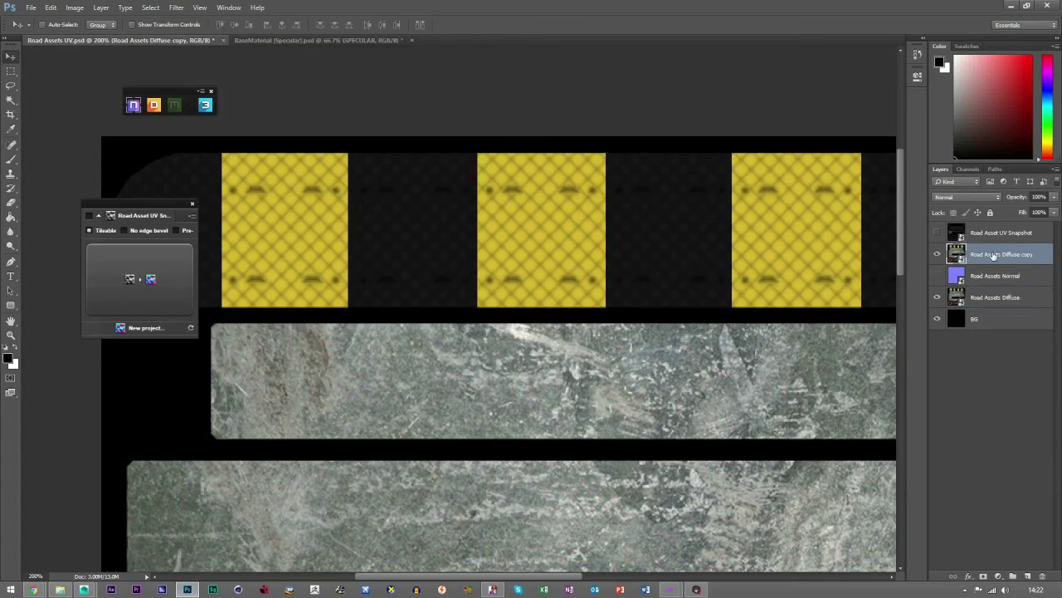
# - Rasterize the Road Assets Diffuse copy layer and delete everything on it except the striped speed bump strip
pyautogui.click(12, 71)
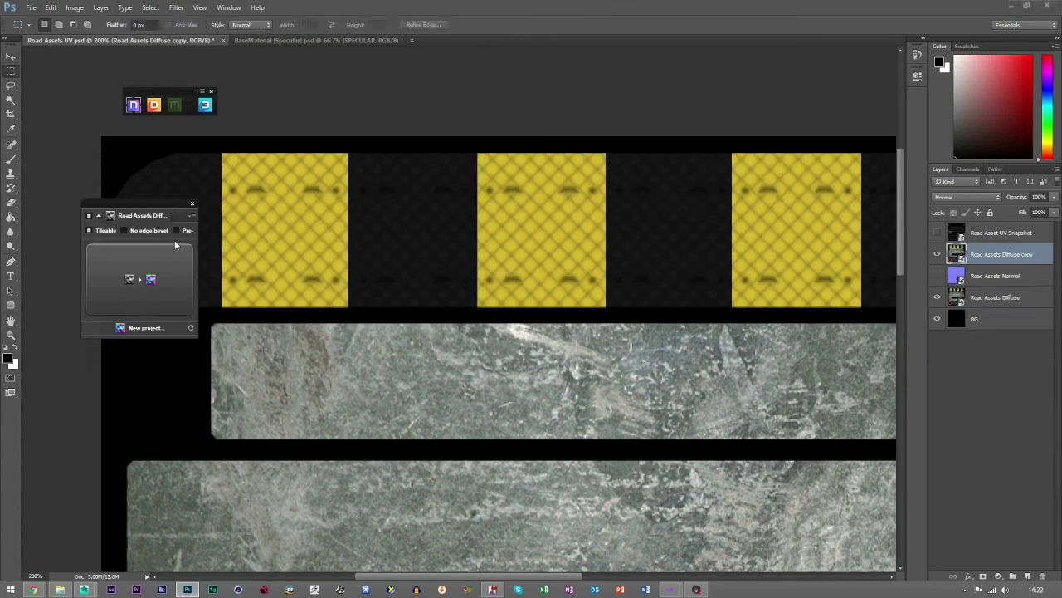
pyautogui.moveTo(165, 212); pyautogui.dragTo(124, 411)
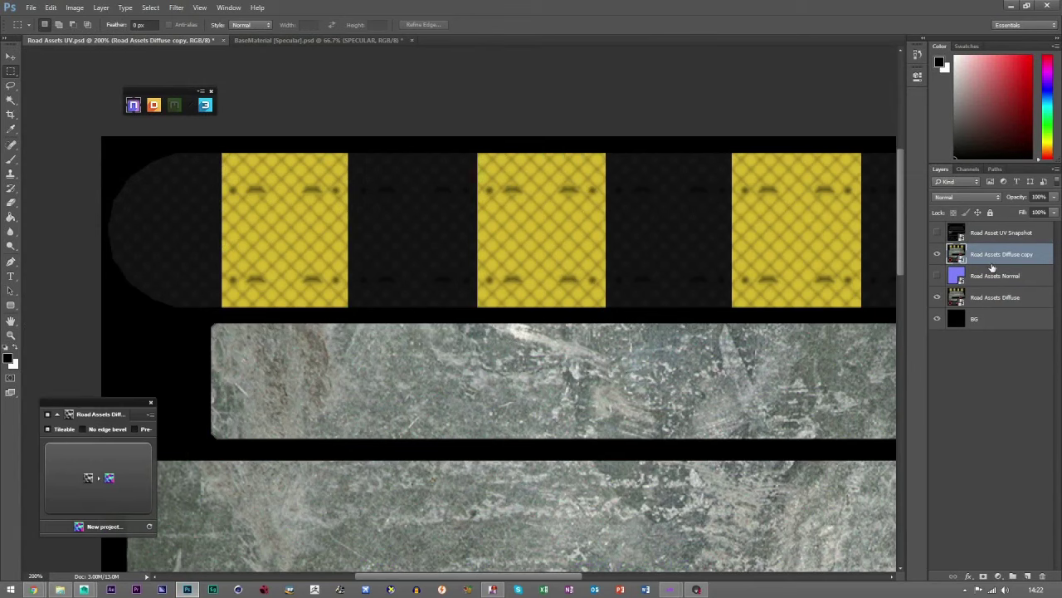
pyautogui.moveTo(102, 145); pyautogui.dragTo(415, 314)
pyautogui.rightClick(311, 272)
pyautogui.click(340, 286)
pyautogui.press('Delete')
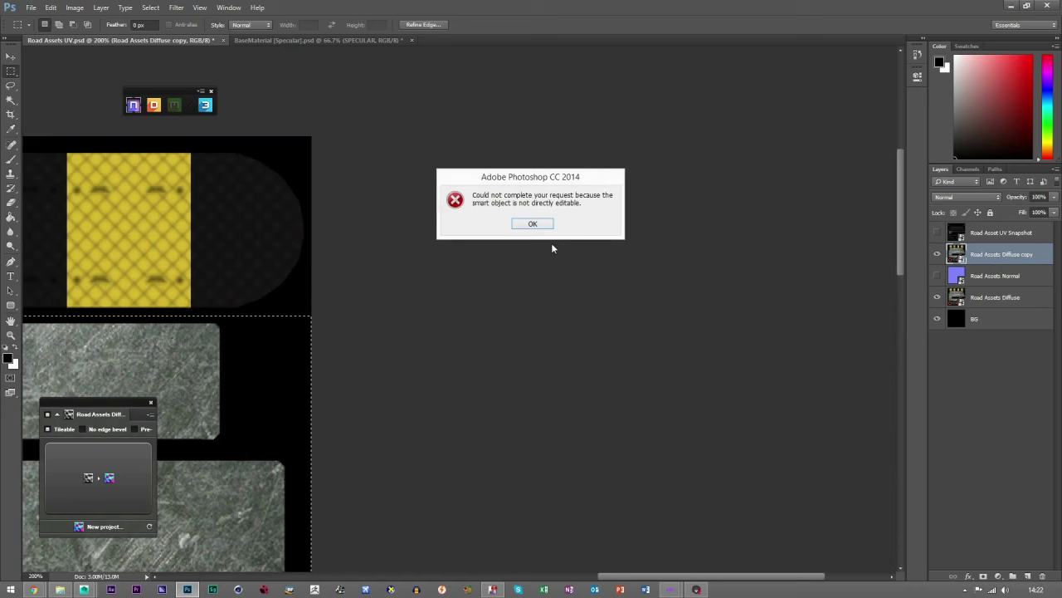
pyautogui.press('Return')
pyautogui.rightClick(986, 254)
pyautogui.click(880, 294)
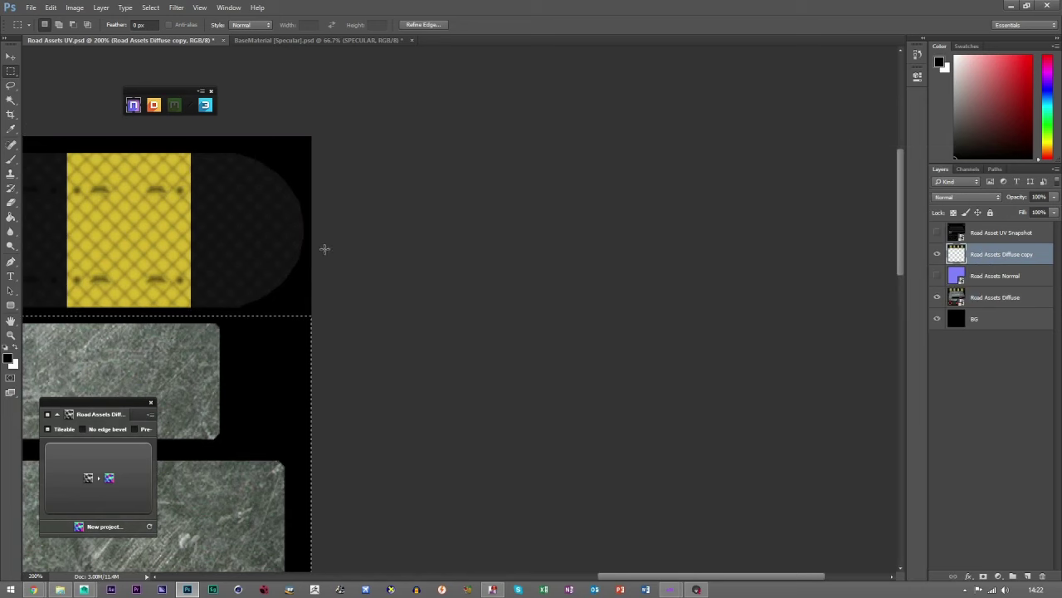
# - Hide the Road Assets Diffuse layer, keep BG visible, and check the isolated strip against the UV snapshot
pyautogui.click(937, 300)
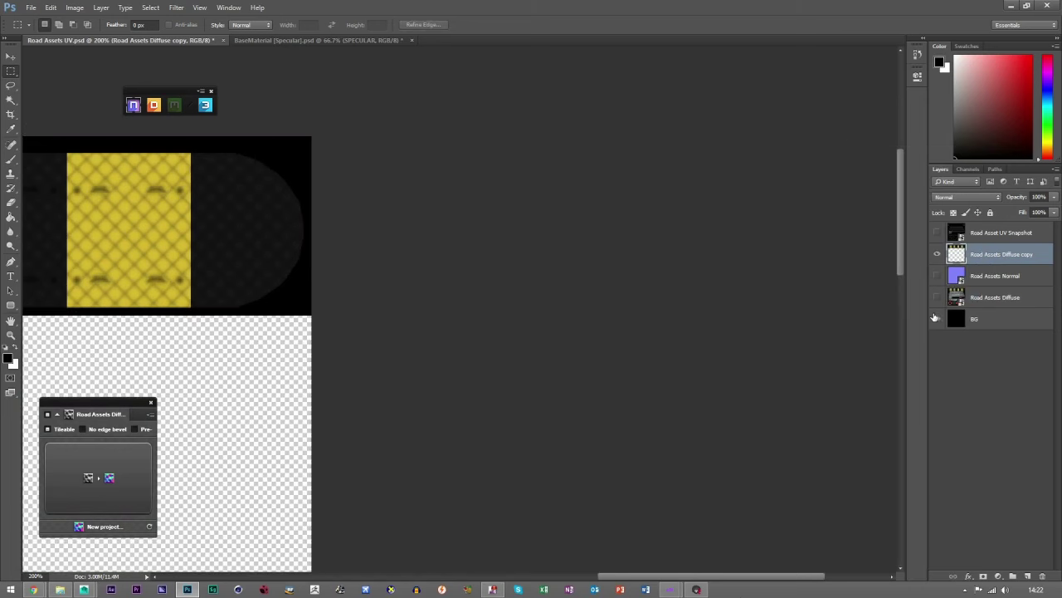
pyautogui.click(937, 319)
pyautogui.moveTo(754, 576); pyautogui.dragTo(569, 570)
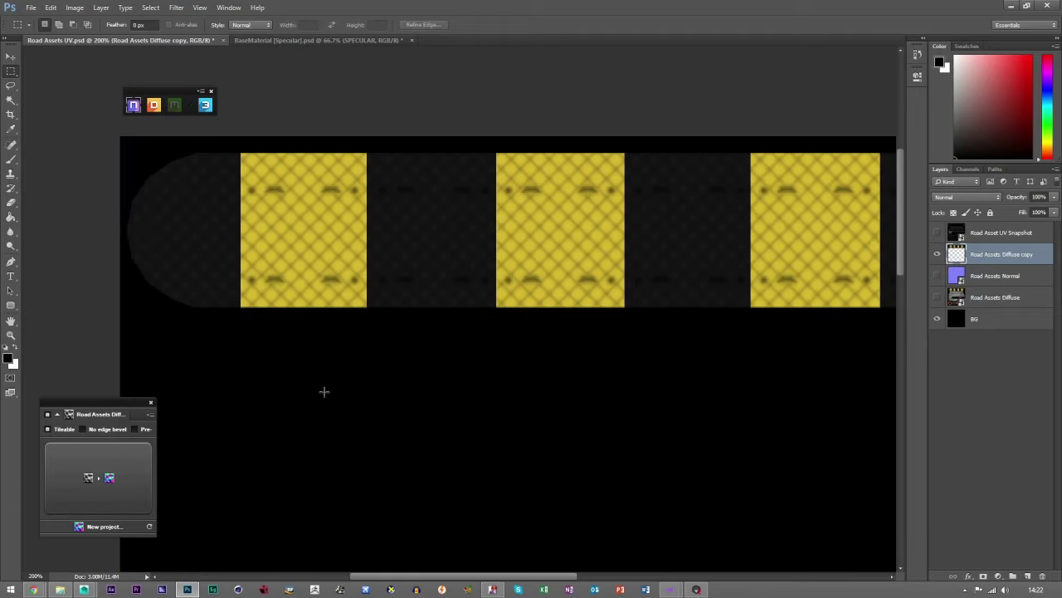
pyautogui.press('v')
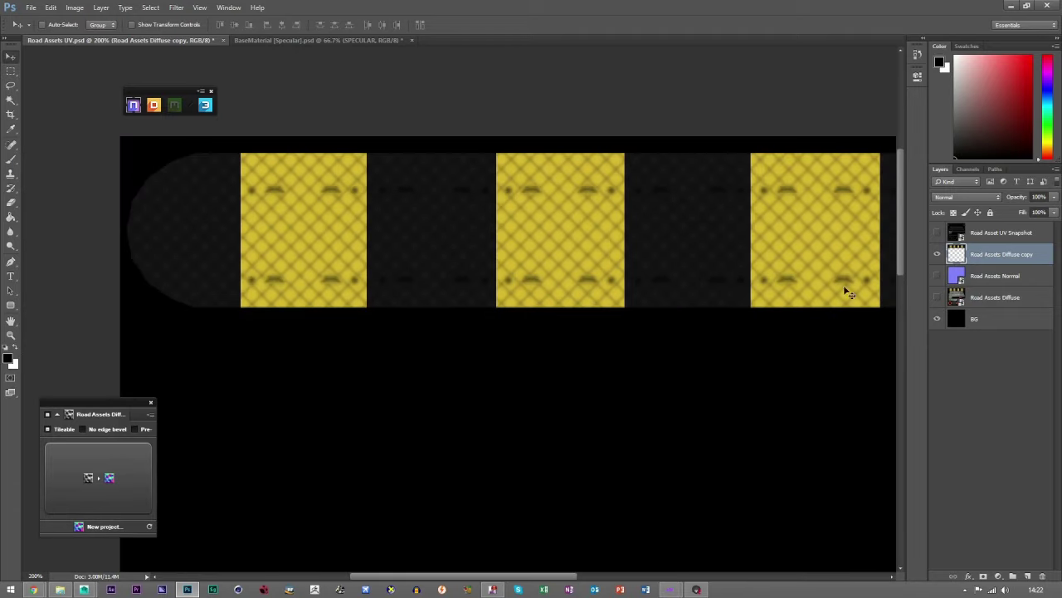
pyautogui.click(937, 233)
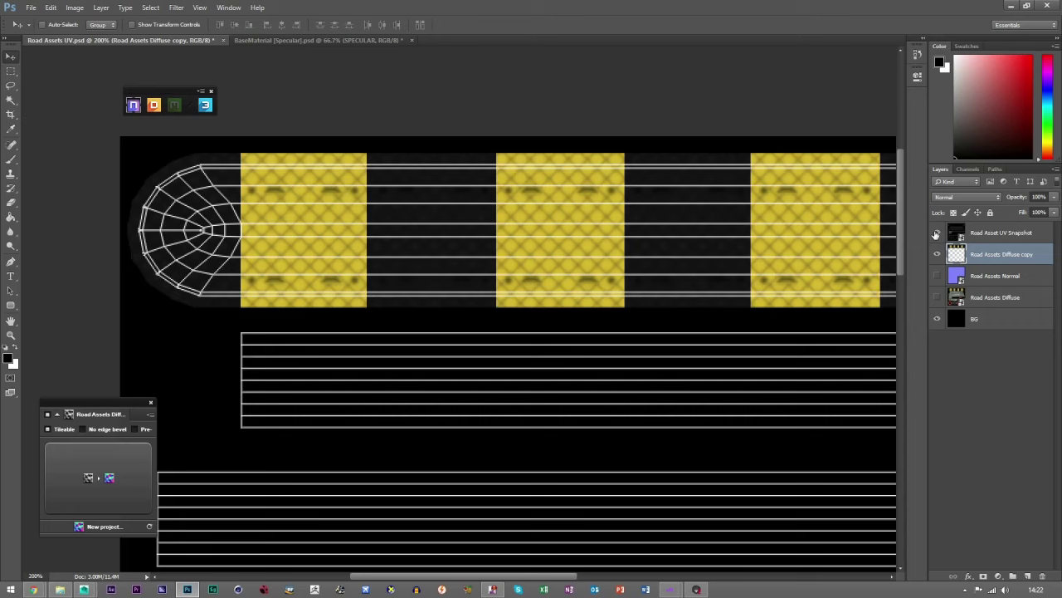
pyautogui.click(936, 233)
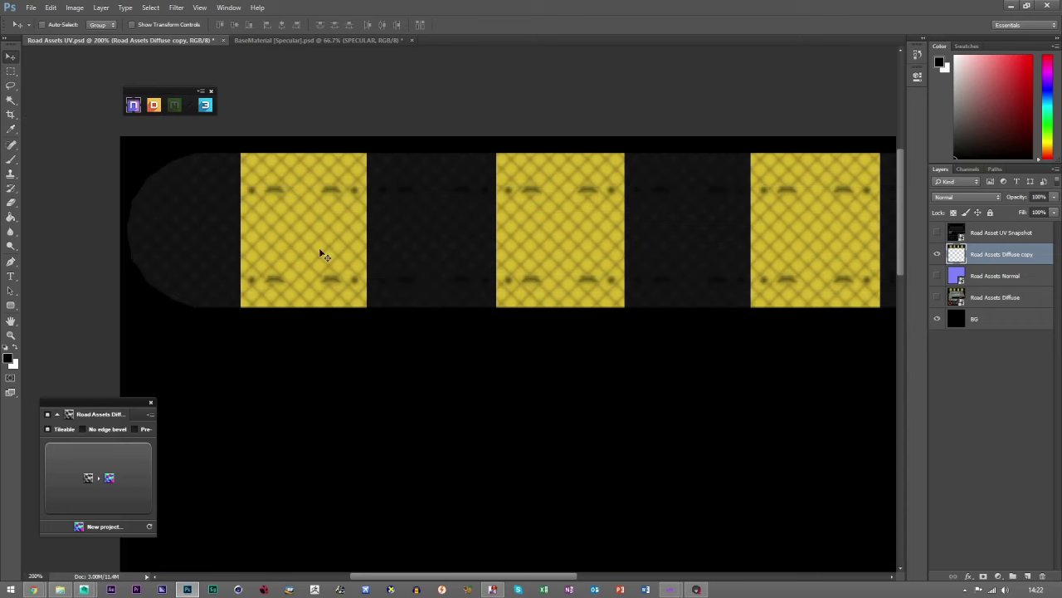
# - Add a Color Overlay with colour a9a9a9 to the Road Assets Diffuse copy layer
pyautogui.doubleClick(1040, 257)
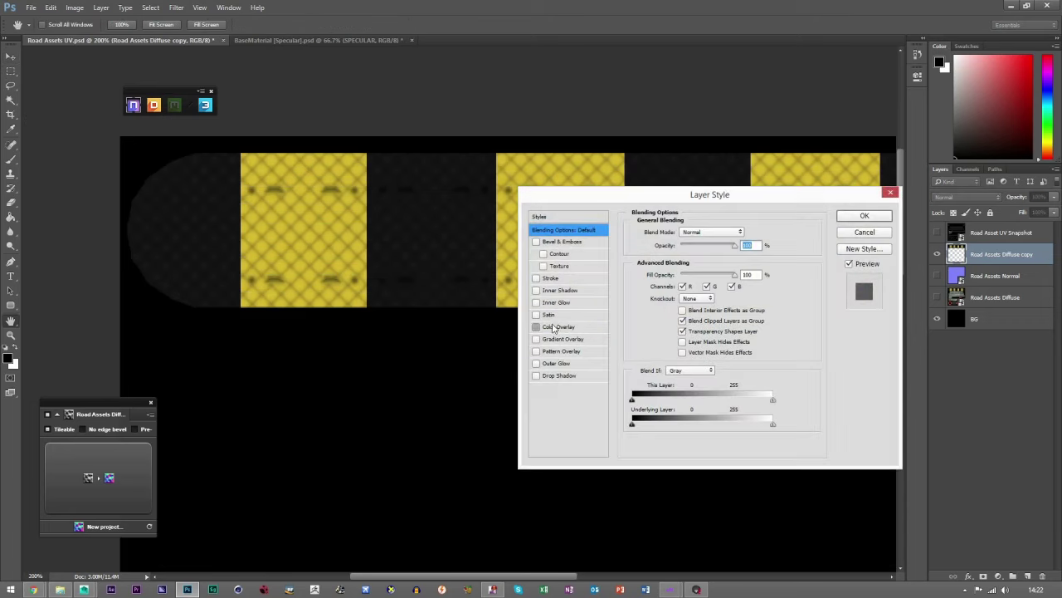
pyautogui.click(556, 327)
pyautogui.click(748, 231)
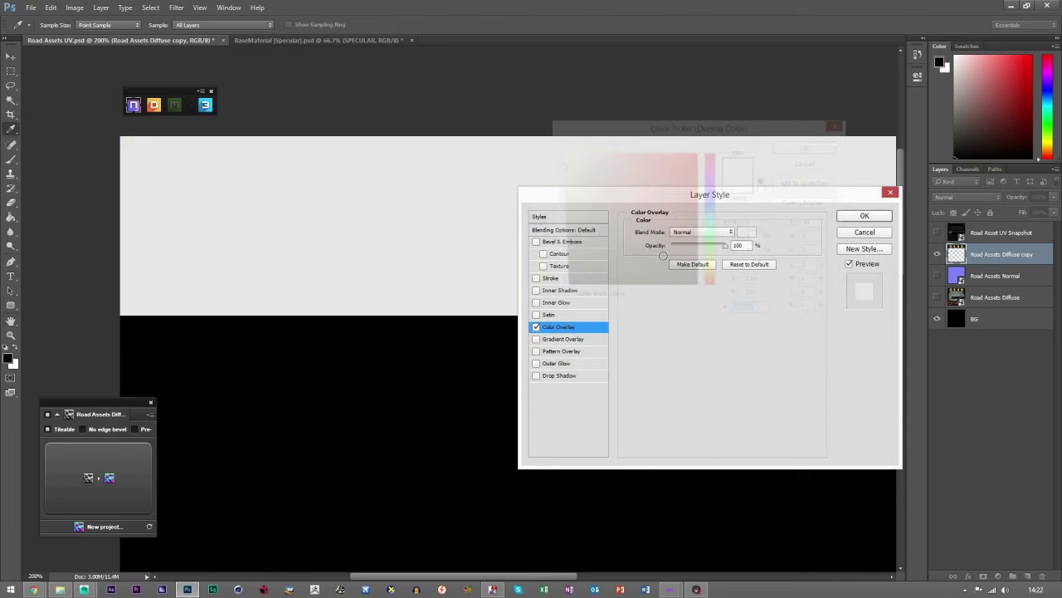
pyautogui.write('a9a9a9')
pyautogui.click(810, 147)
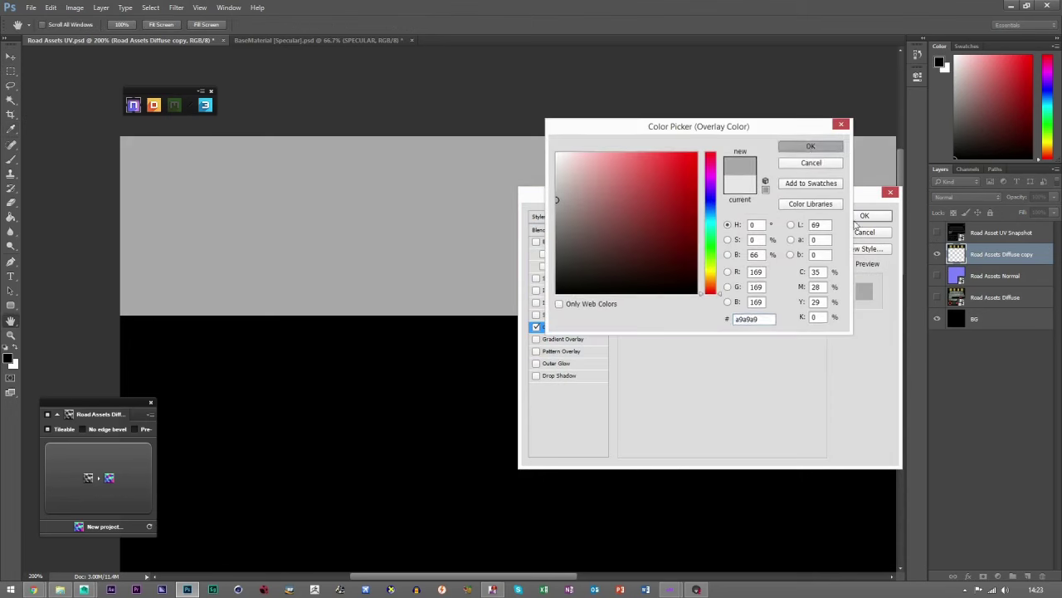
pyautogui.click(865, 215)
# - Save a Targa copy named Road Assets Gloss in the Road Assets folder at 24 bits/pixel
pyautogui.click(30, 8)
pyautogui.click(46, 129)
pyautogui.click(125, 340)
pyautogui.click(108, 509)
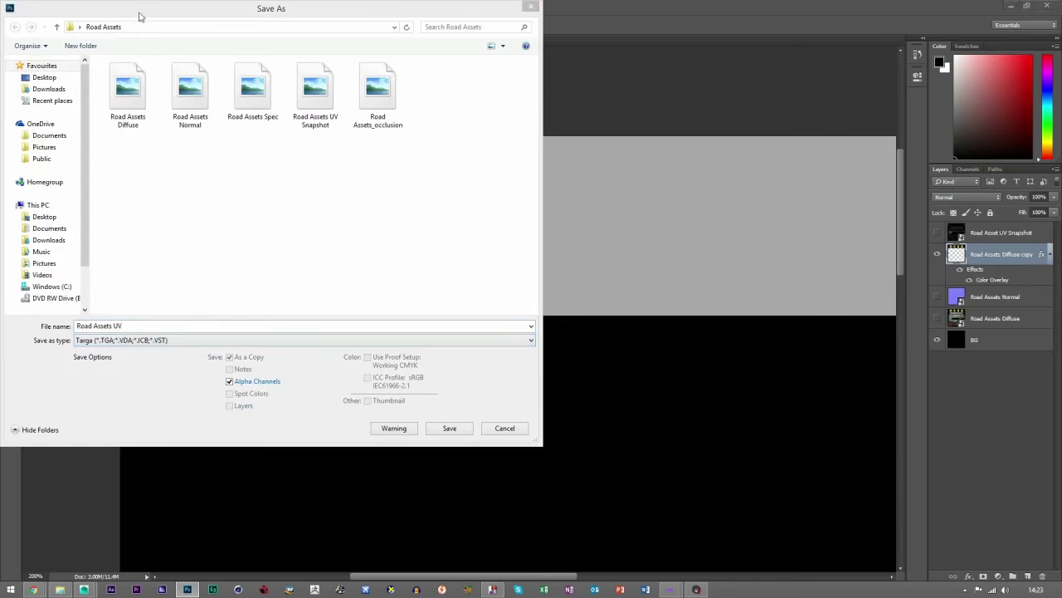
pyautogui.click(146, 324)
pyautogui.doubleClick(146, 325)
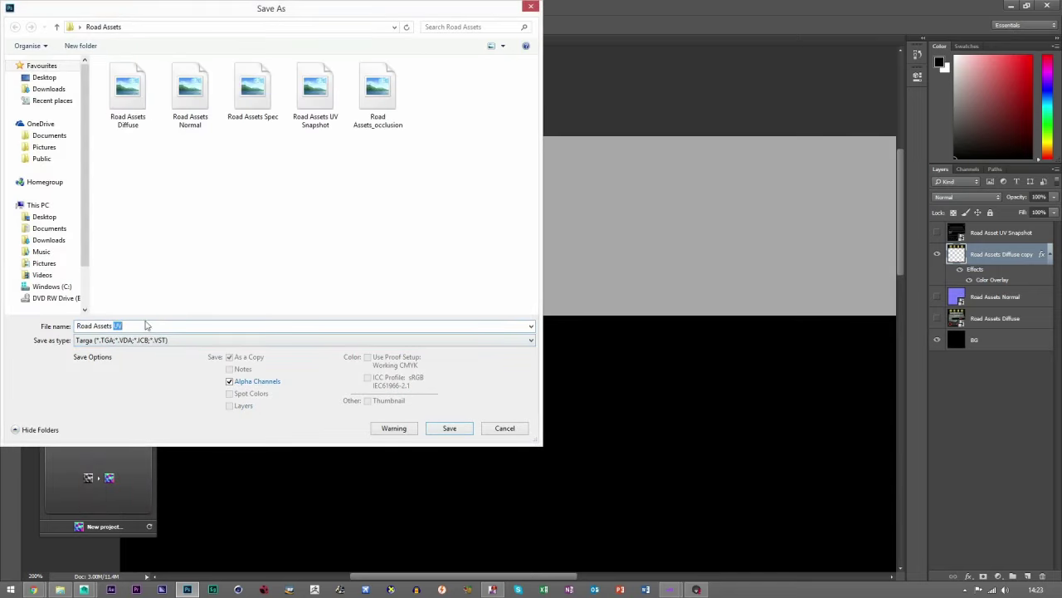
pyautogui.click(449, 428)
pyautogui.click(397, 234)
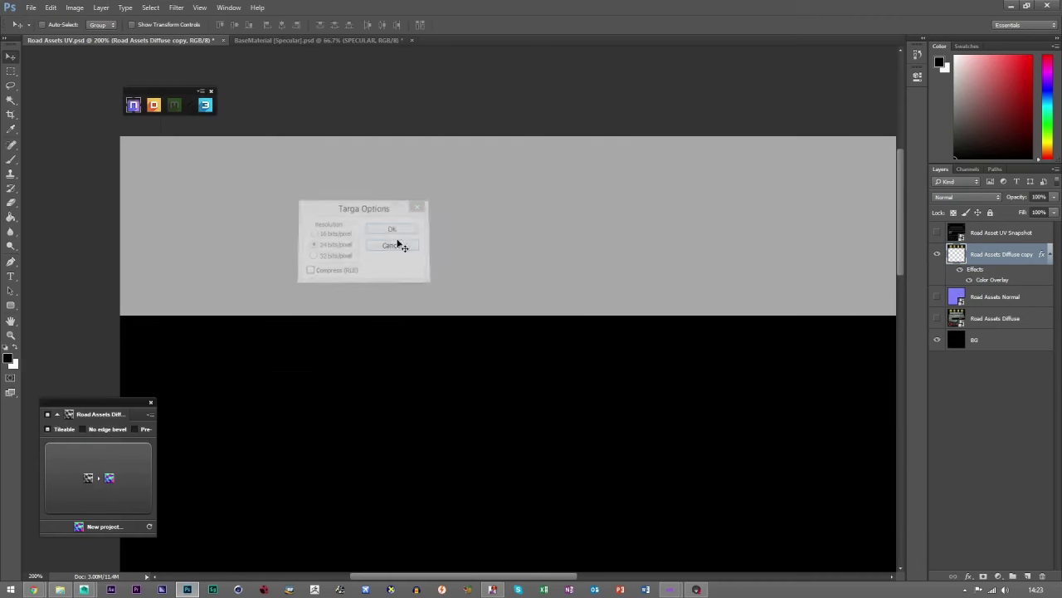
# - In Marmoset Toolbag, load Road Assets Gloss.tga as the gloss map of blinn1 and inspect the speed bump and barrier
pyautogui.click(670, 590)
pyautogui.scroll(3, 633, 370)
pyautogui.moveTo(634, 375); pyautogui.dragTo(571, 354)
pyautogui.click(927, 262)
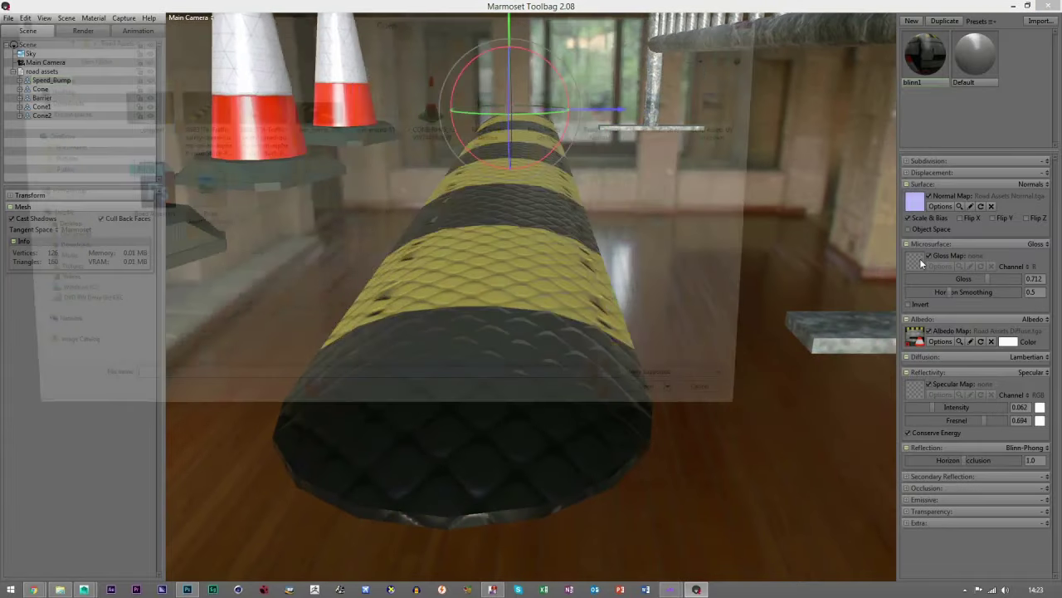
pyautogui.moveTo(398, 29); pyautogui.dragTo(1061, 31)
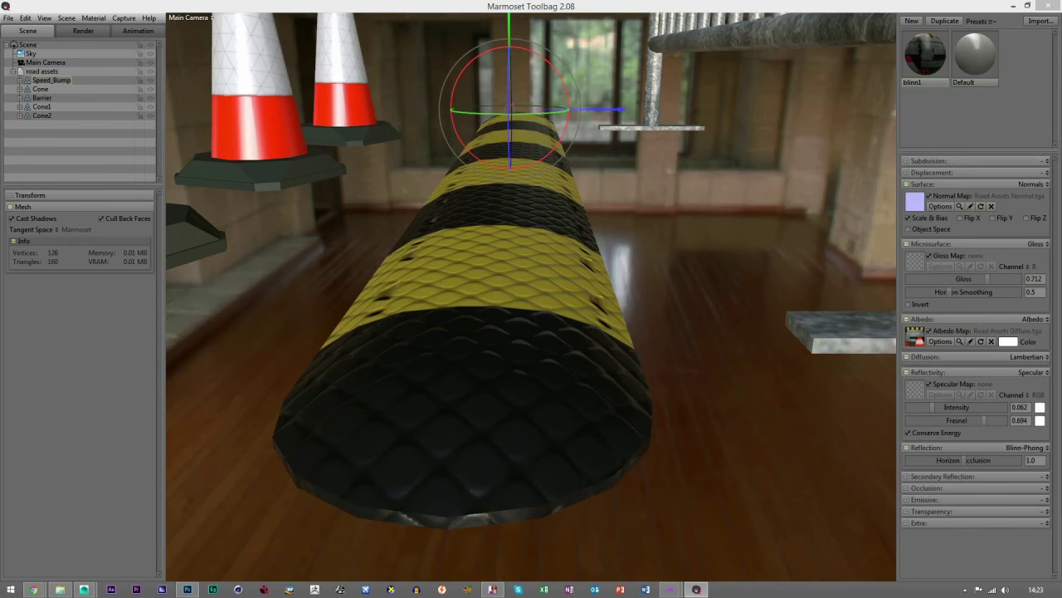
pyautogui.moveTo(553, 238); pyautogui.dragTo(548, 271)
pyautogui.moveTo(609, 255); pyautogui.dragTo(650, 295)
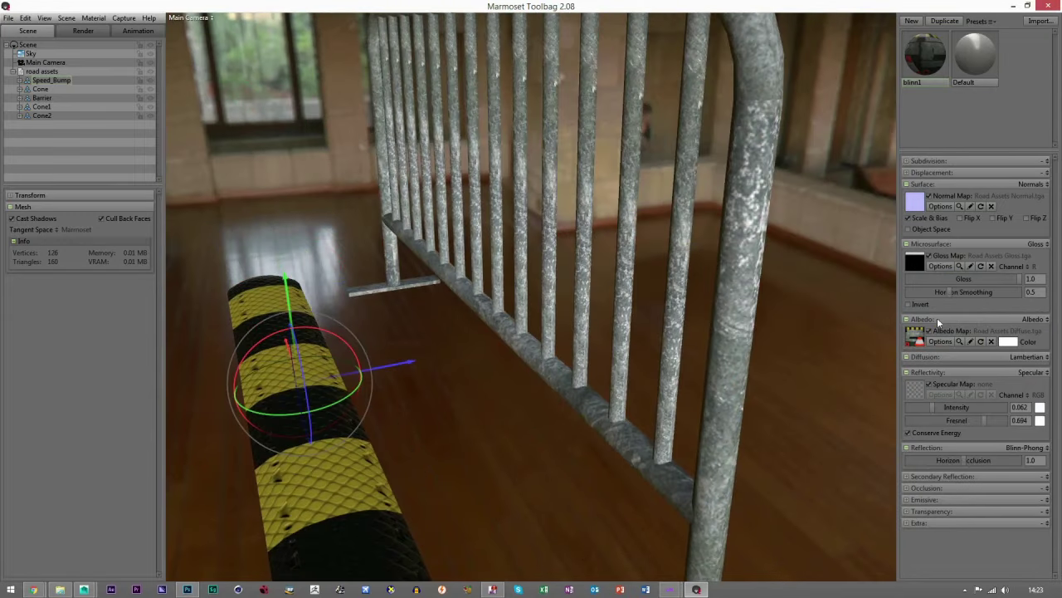
# - Remove the gloss map from blinn1 and set its gloss to 0.93
pyautogui.click(991, 266)
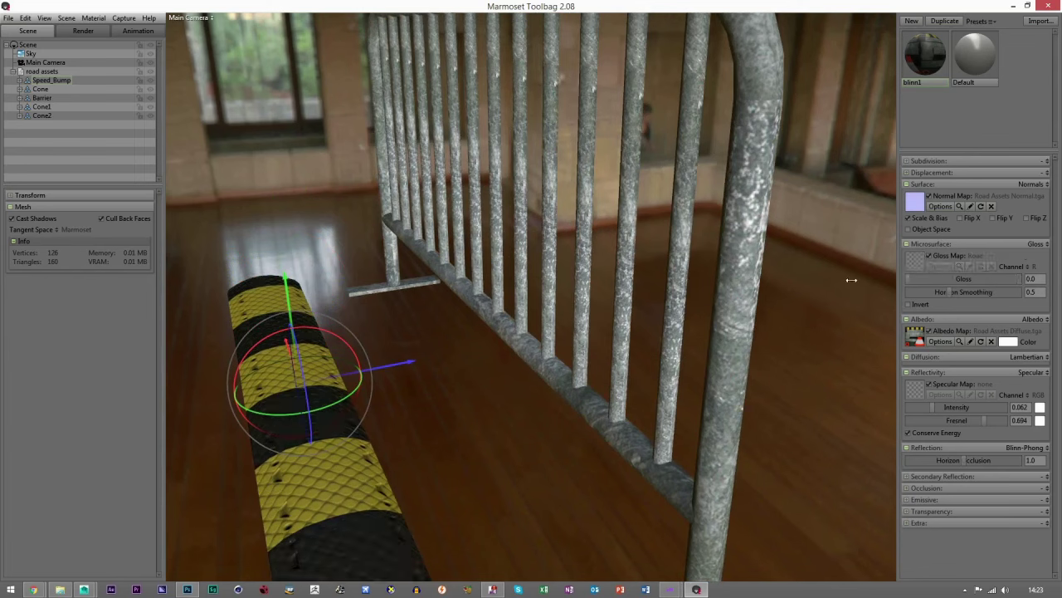
pyautogui.moveTo(1012, 304); pyautogui.dragTo(1009, 304)
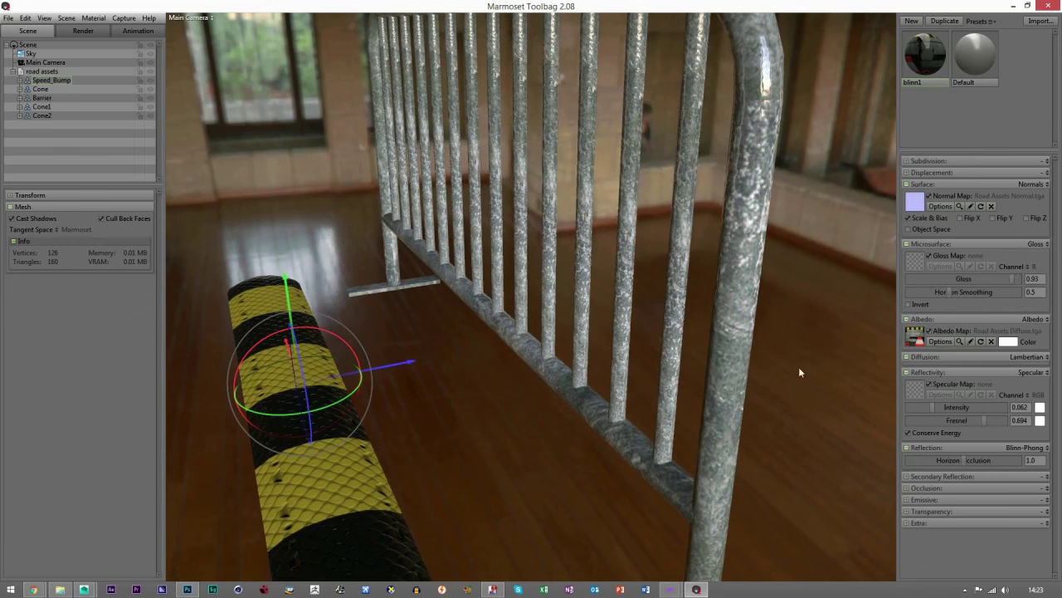
# - Tune blinn1 on the barrier metal, setting its gloss to 0.831 and its specular intensity to 0.083
pyautogui.moveTo(943, 407); pyautogui.dragTo(967, 408)
pyautogui.moveTo(498, 361); pyautogui.dragTo(635, 125)
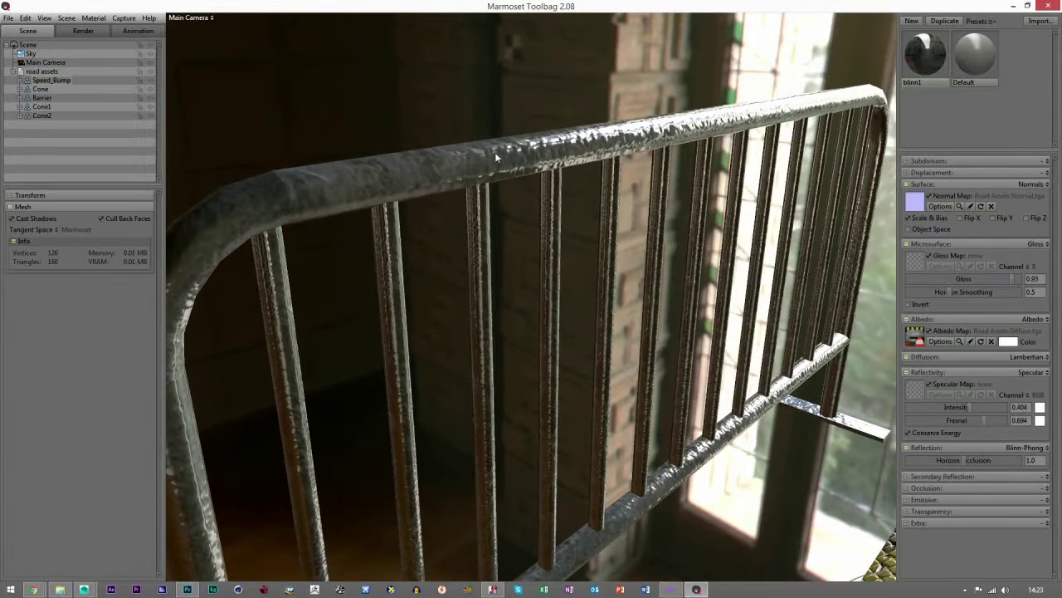
pyautogui.moveTo(1015, 287); pyautogui.dragTo(1008, 287)
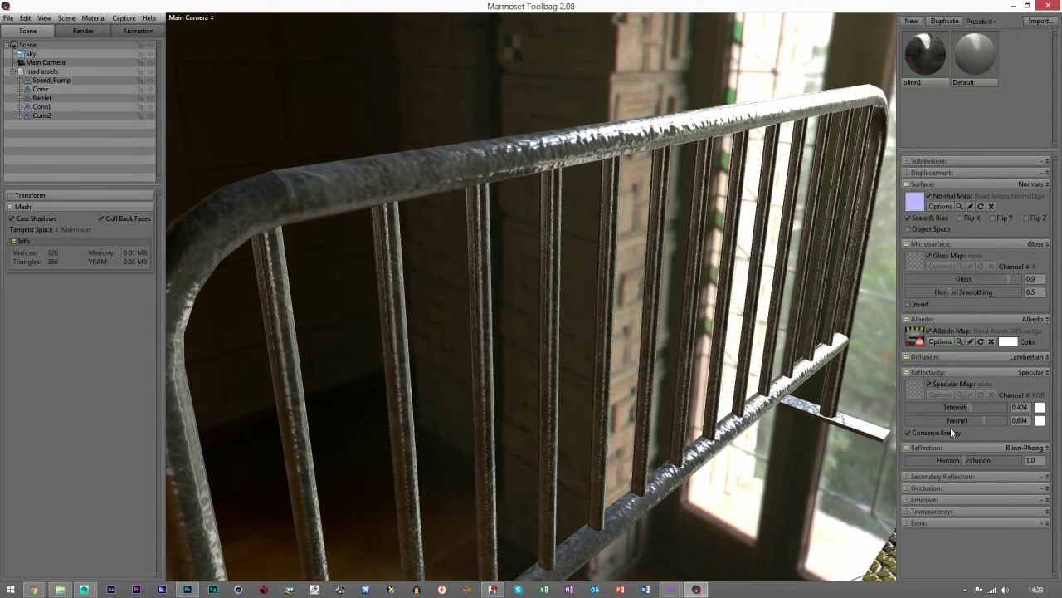
pyautogui.moveTo(946, 409)
pyautogui.mouseDown()
pyautogui.moveTo(909, 407)
pyautogui.moveTo(939, 407)
pyautogui.mouseUp()
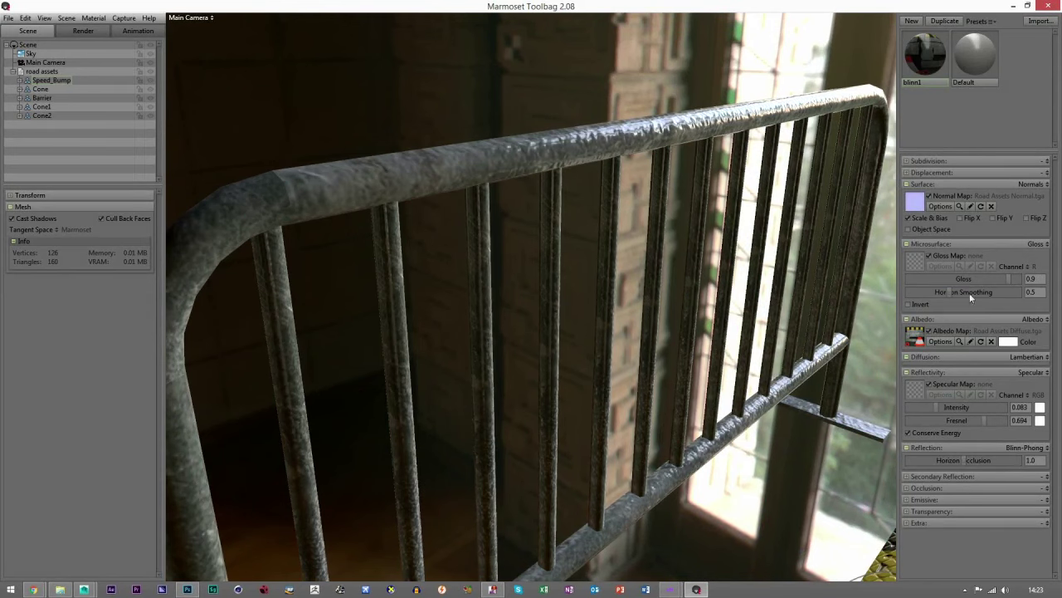
pyautogui.moveTo(1008, 279); pyautogui.dragTo(1000, 280)
pyautogui.moveTo(747, 332); pyautogui.dragTo(628, 337)
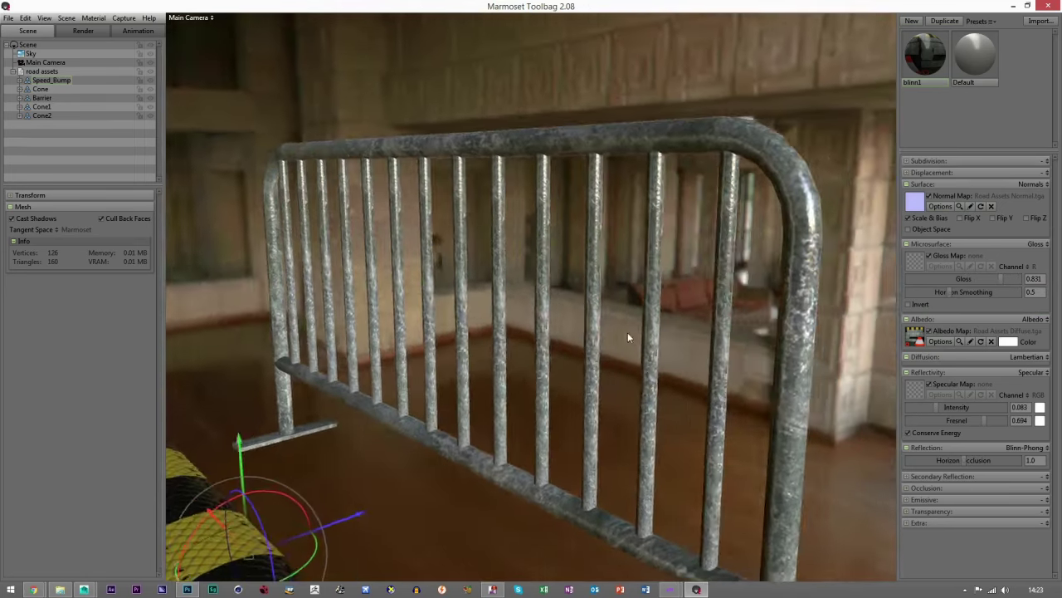
# - Set the specular intensity of blinn1 to 0.362, inspect all the road assets, and return to Photoshop
pyautogui.moveTo(950, 412); pyautogui.dragTo(966, 406)
pyautogui.moveTo(784, 361); pyautogui.dragTo(773, 442)
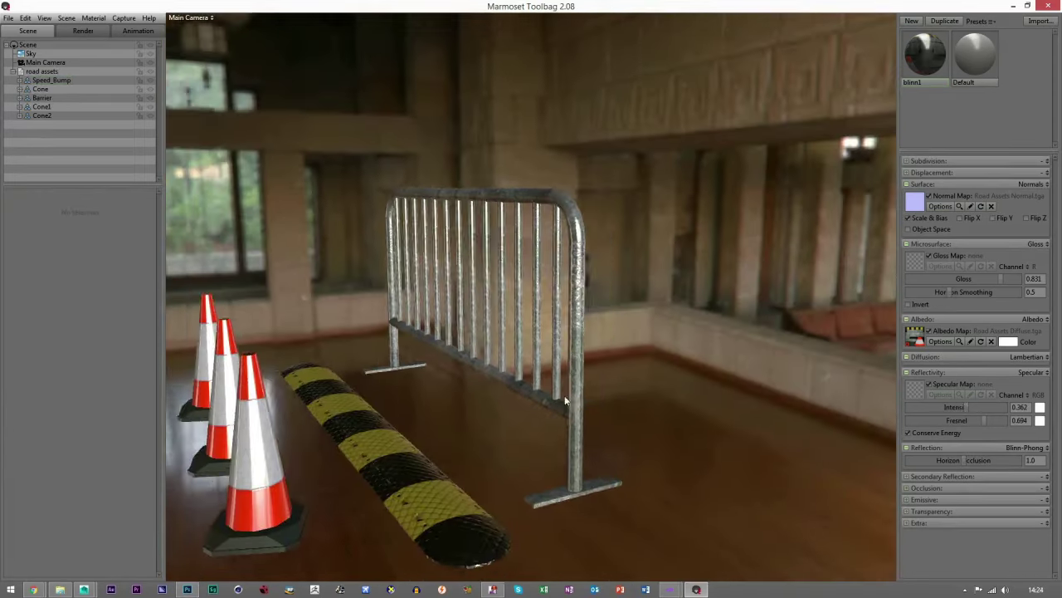
pyautogui.moveTo(565, 395); pyautogui.dragTo(983, 283)
pyautogui.click(189, 589)
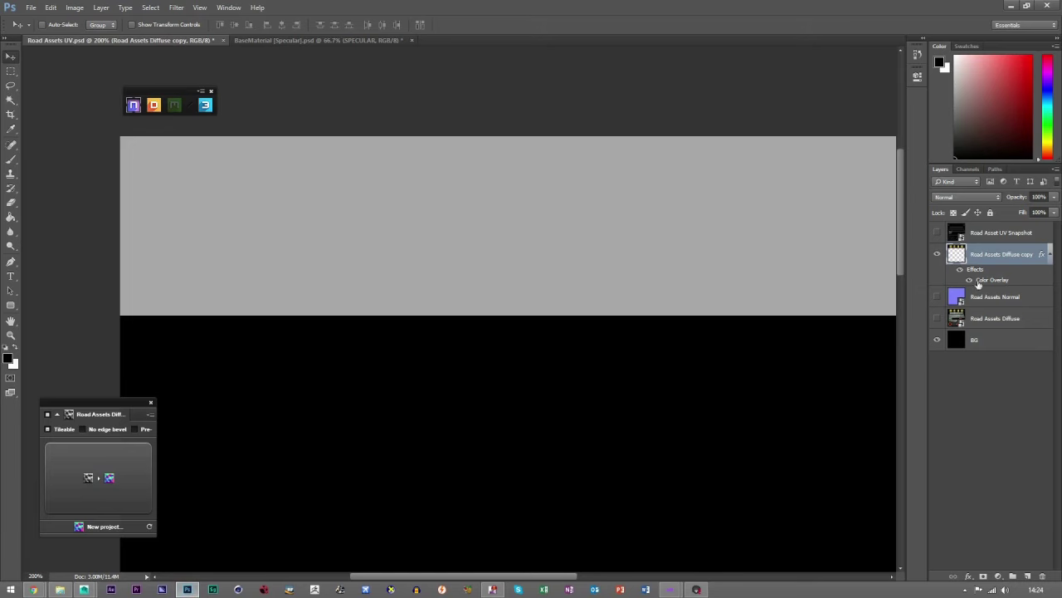
# - Show the Road Asset UV Snapshot and Road Assets Diffuse layers over the whole texture sheet
pyautogui.click(937, 232)
pyautogui.press('z')
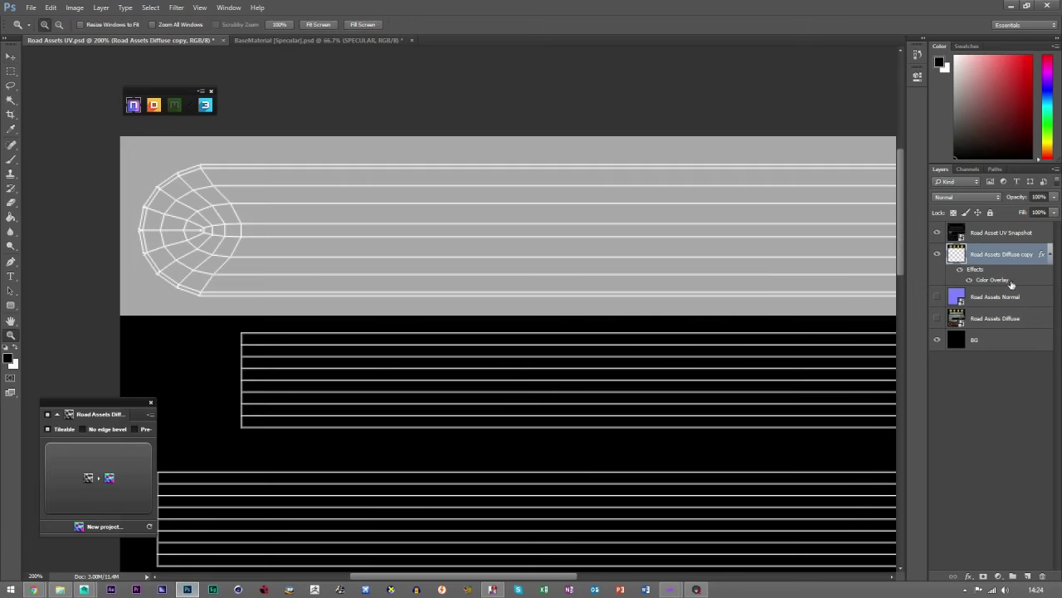
pyautogui.click(937, 318)
pyautogui.hotkey('ctrl', '0')
# - Duplicate the Road Assets Diffuse layer, rasterize the copy and place it above the Road Assets Normal layer
pyautogui.press('v')
pyautogui.click(1007, 318)
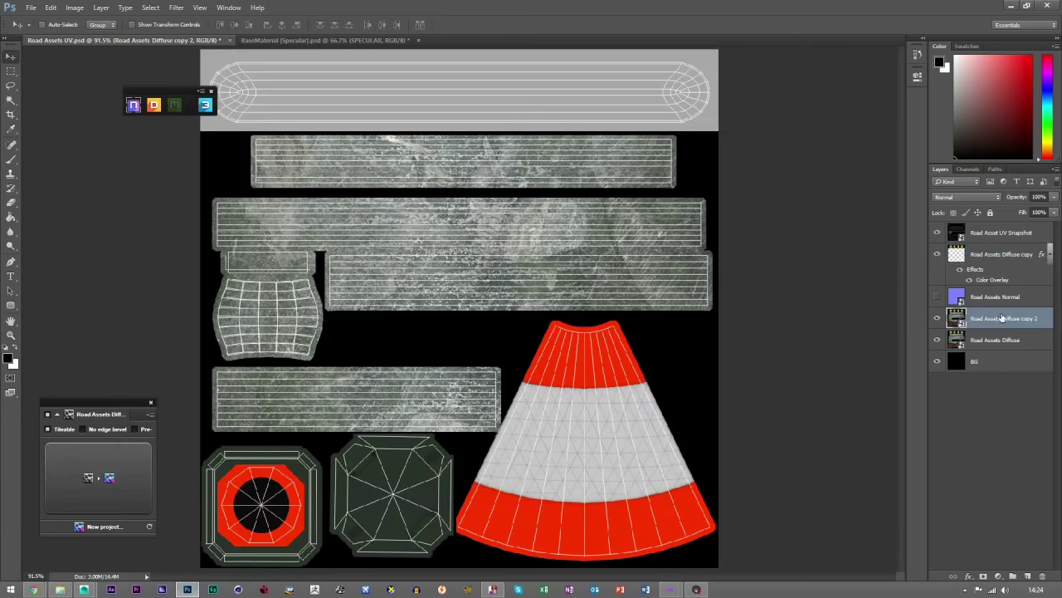
pyautogui.rightClick(1002, 319)
pyautogui.click(922, 292)
pyautogui.moveTo(999, 314); pyautogui.dragTo(996, 289)
# - Delete the speed bump, cone and cone base areas from Road Assets Diffuse copy 2 and hide the original Diffuse layer
pyautogui.click(10, 71)
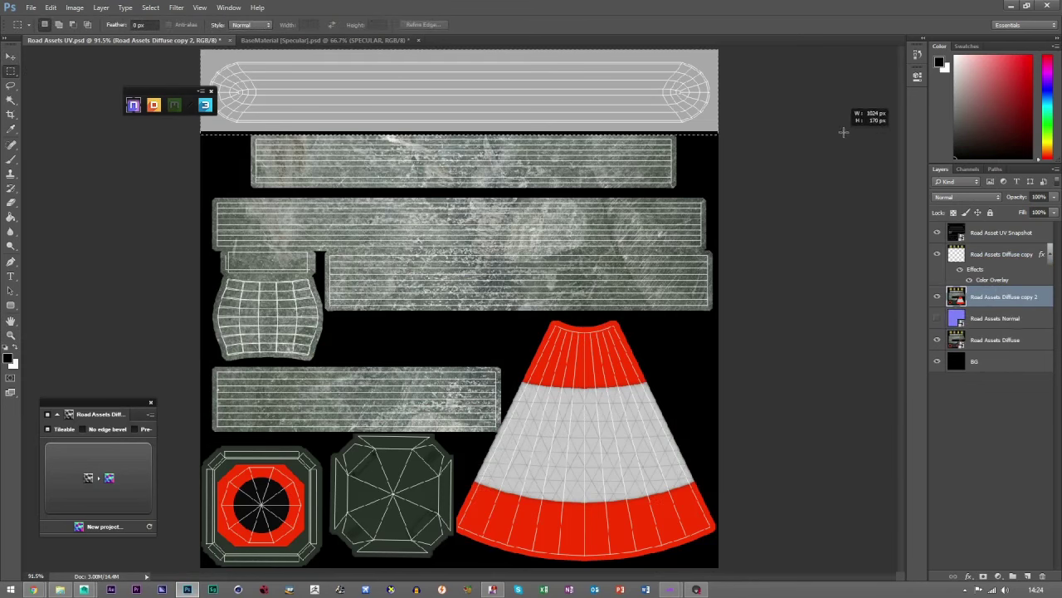
pyautogui.moveTo(197, 561); pyautogui.dragTo(883, 443)
pyautogui.click(883, 443)
pyautogui.click(938, 339)
pyautogui.moveTo(718, 515); pyautogui.dragTo(502, 335)
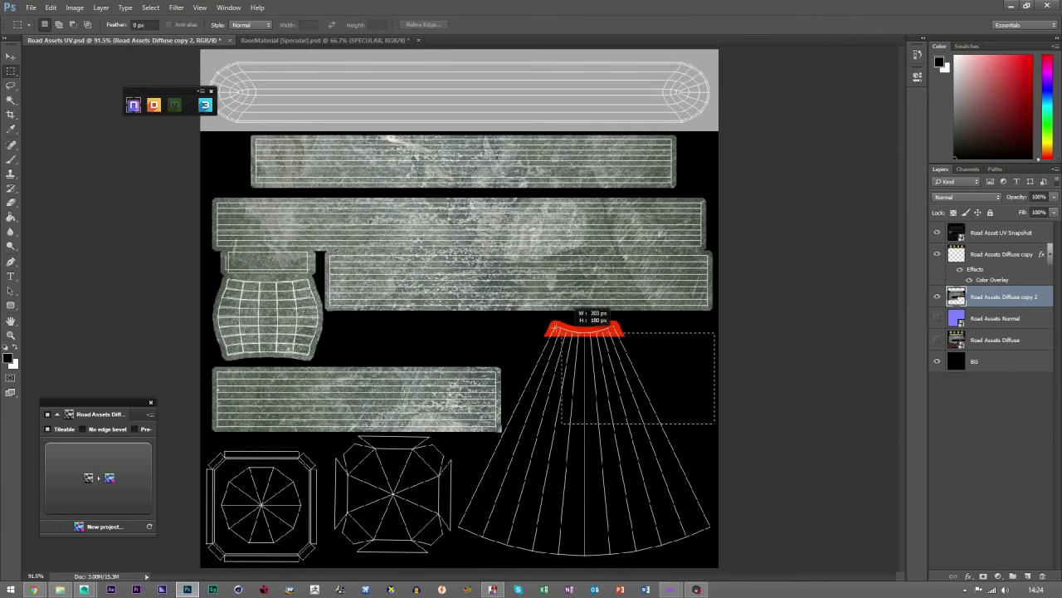
pyautogui.click(533, 315)
# - Apply a light grey d6d6d6 colour overlay to Road Assets Diffuse copy 2, then collapse the effect lists of both overlay layers
pyautogui.click(7, 56)
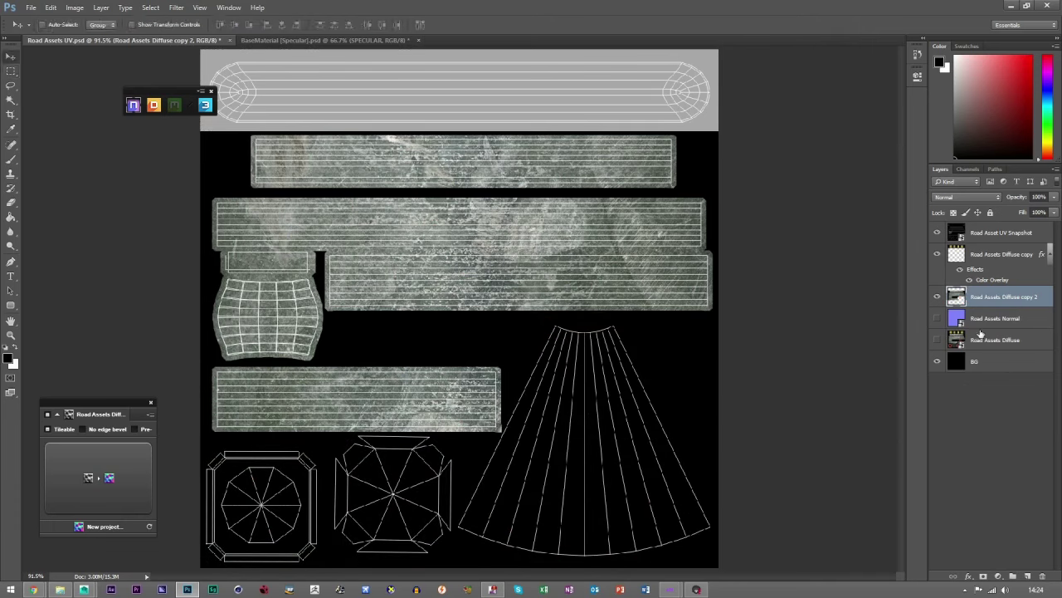
pyautogui.doubleClick(1050, 299)
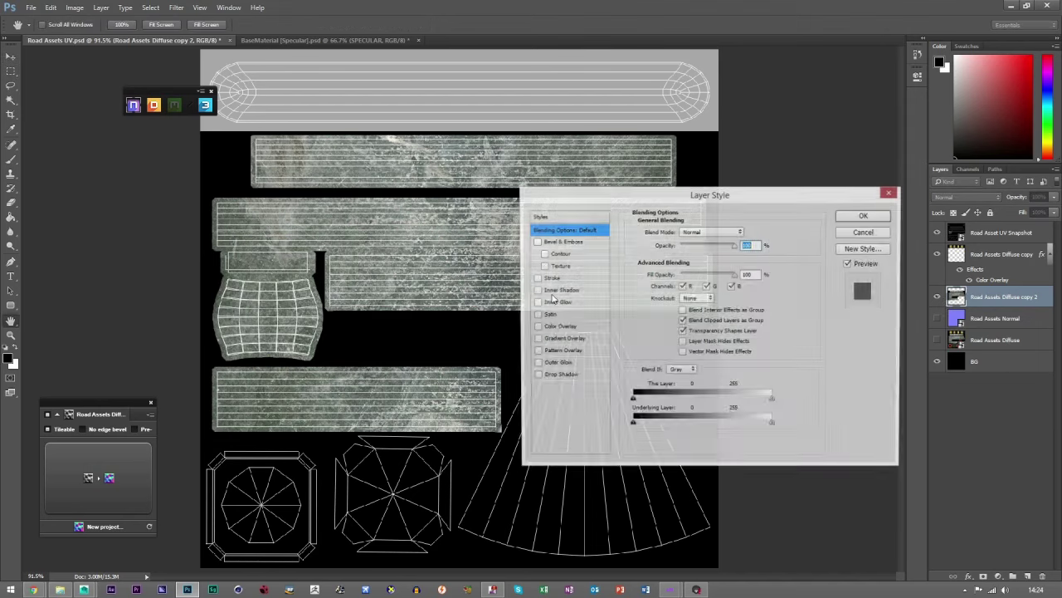
pyautogui.click(556, 326)
pyautogui.click(746, 233)
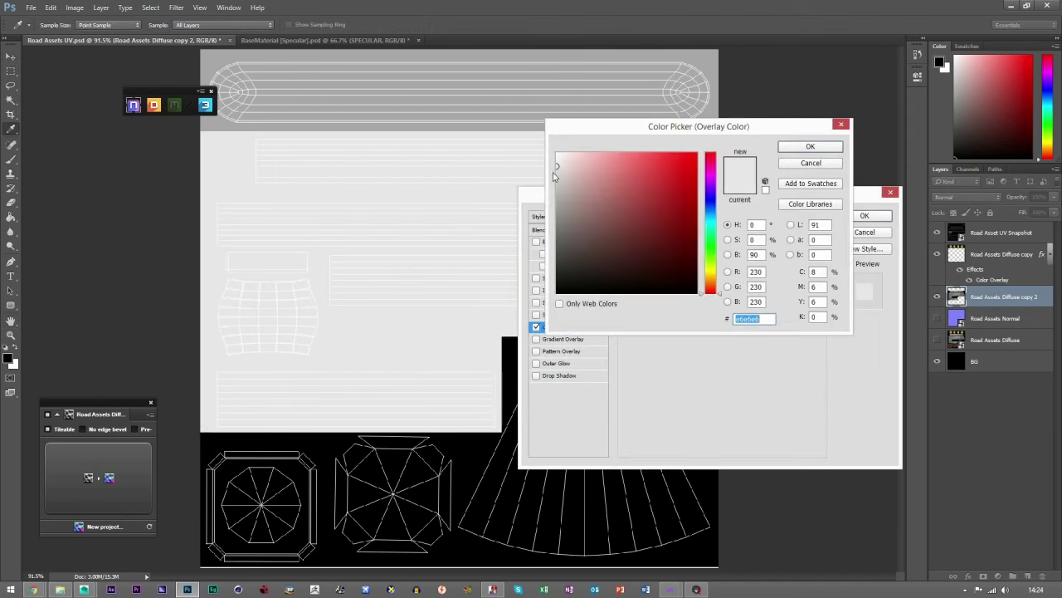
pyautogui.click(553, 175)
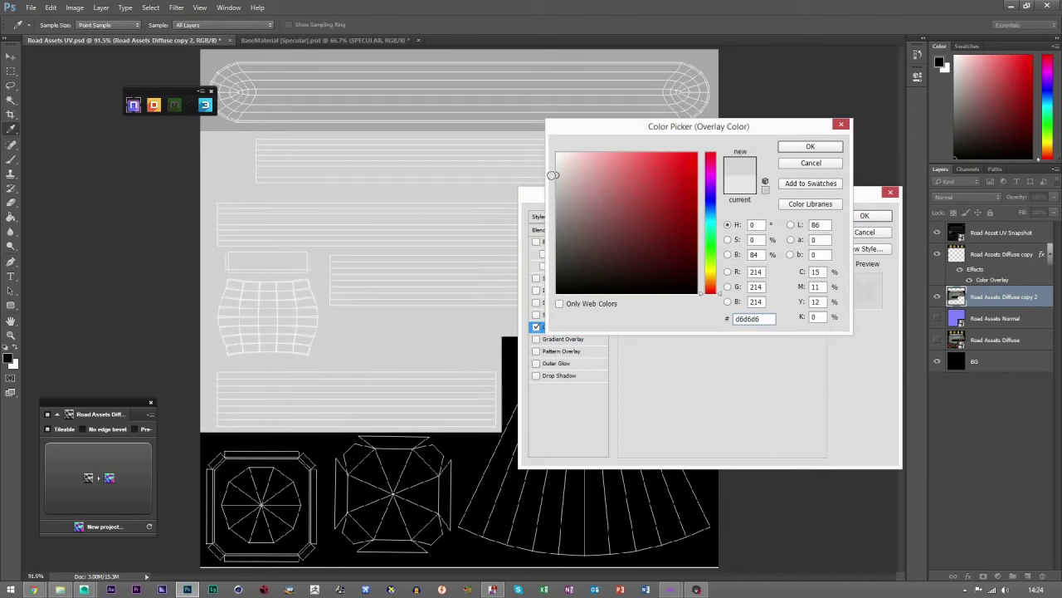
pyautogui.click(810, 146)
pyautogui.click(864, 216)
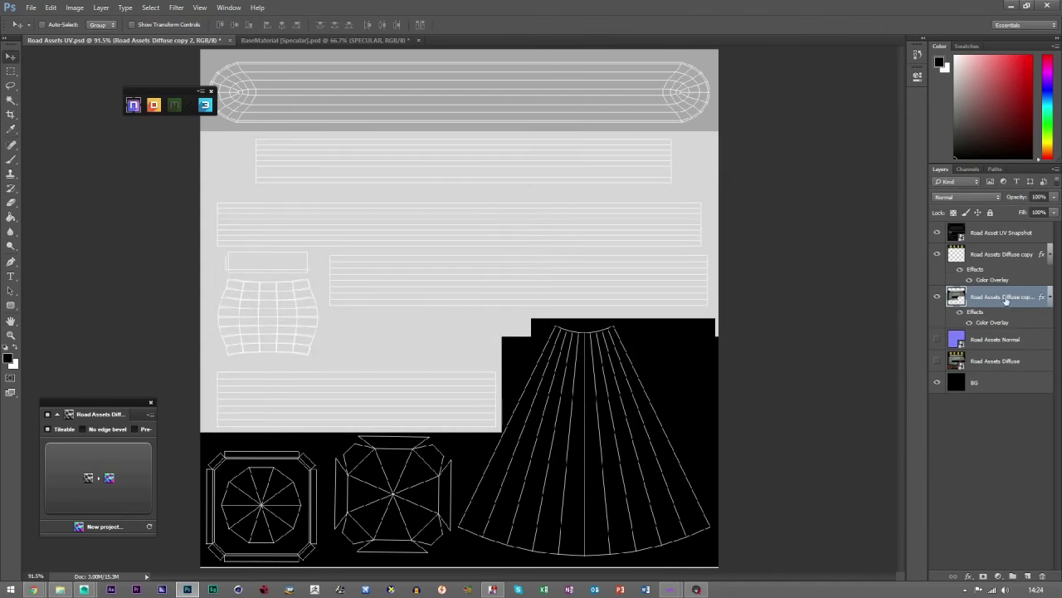
pyautogui.click(1051, 256)
pyautogui.click(1051, 275)
pyautogui.click(1000, 415)
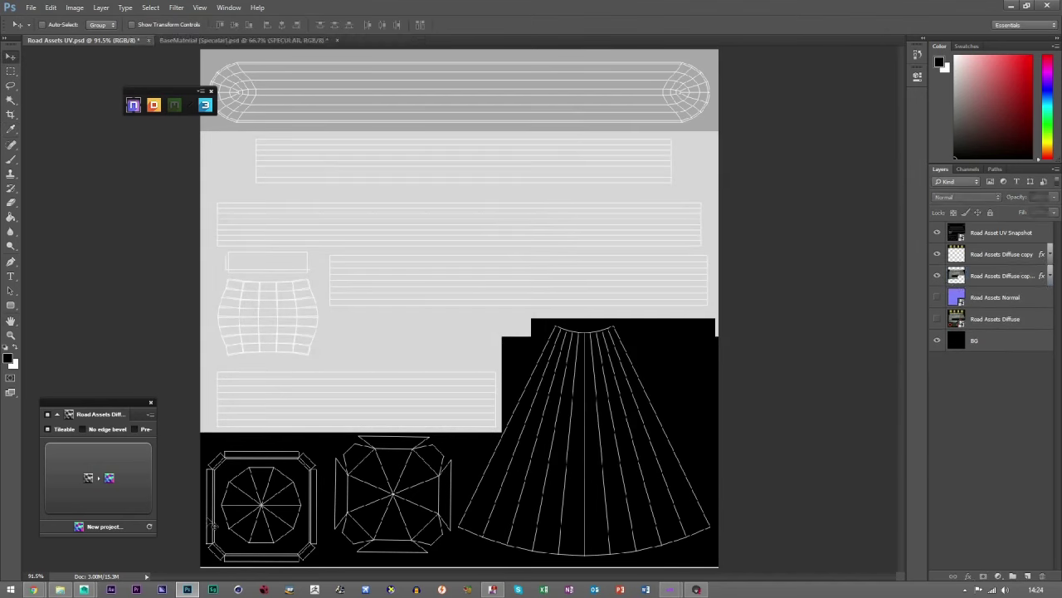
# - Switch to Marmoset Toolbag, view the cones, and set blinn1's specular intensity to 0.025 and gloss to 0.534
pyautogui.click(696, 589)
pyautogui.moveTo(435, 378); pyautogui.dragTo(973, 336)
pyautogui.moveTo(996, 279); pyautogui.dragTo(935, 279)
pyautogui.moveTo(954, 407); pyautogui.dragTo(923, 407)
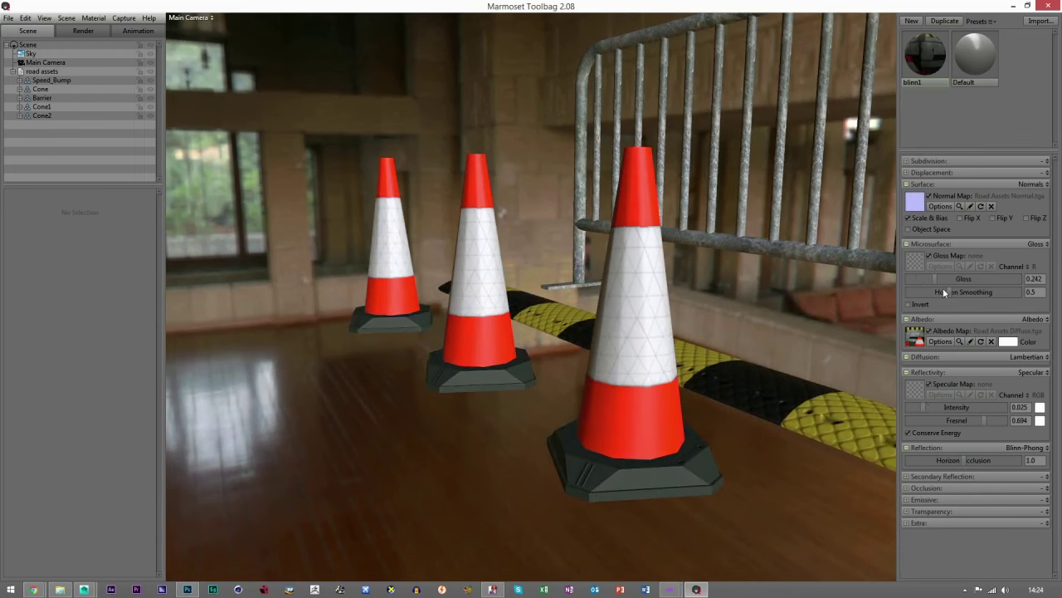
pyautogui.moveTo(937, 278); pyautogui.dragTo(966, 279)
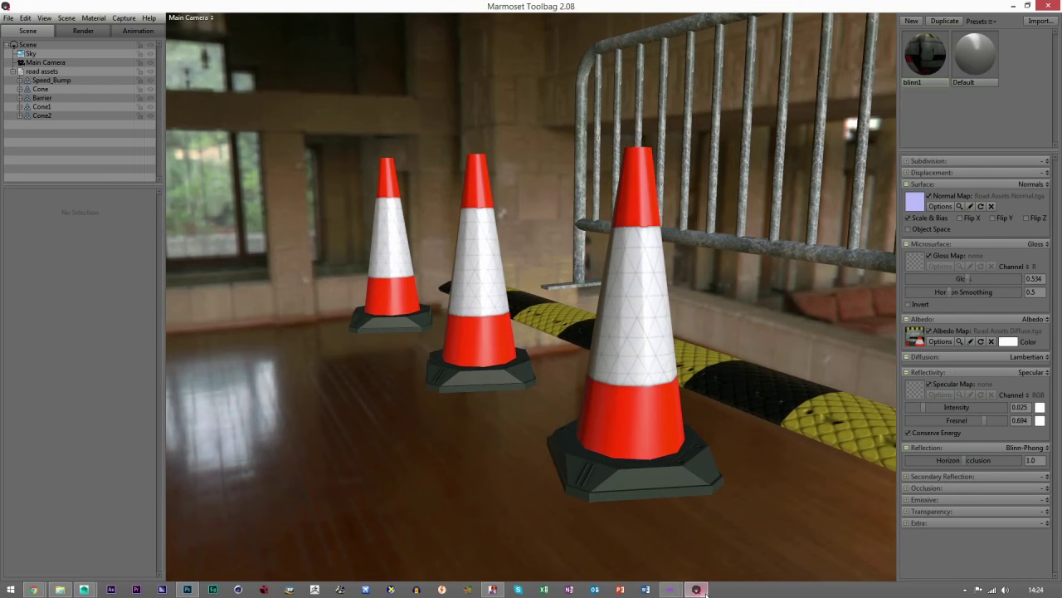
# - Back in Photoshop, duplicate the Road Assets Diffuse layer above Road Assets Normal, show the copy and rasterize it
pyautogui.hotkey('alt', 'Tab')
pyautogui.click(992, 320)
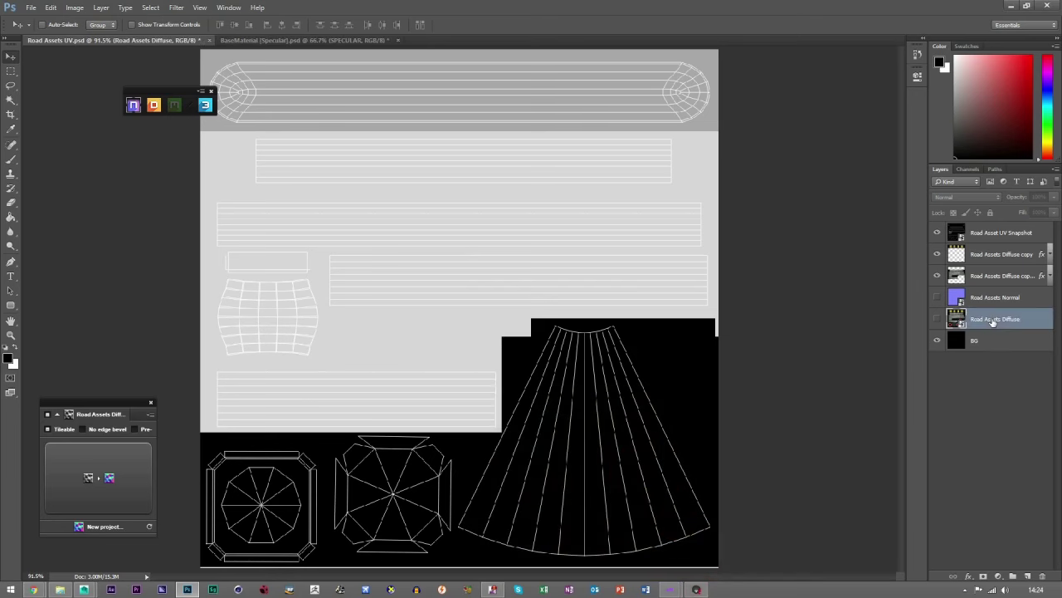
pyautogui.keyDown('alt'); pyautogui.moveTo(993, 321); pyautogui.dragTo(989, 289); pyautogui.keyUp('alt')
pyautogui.click(938, 297)
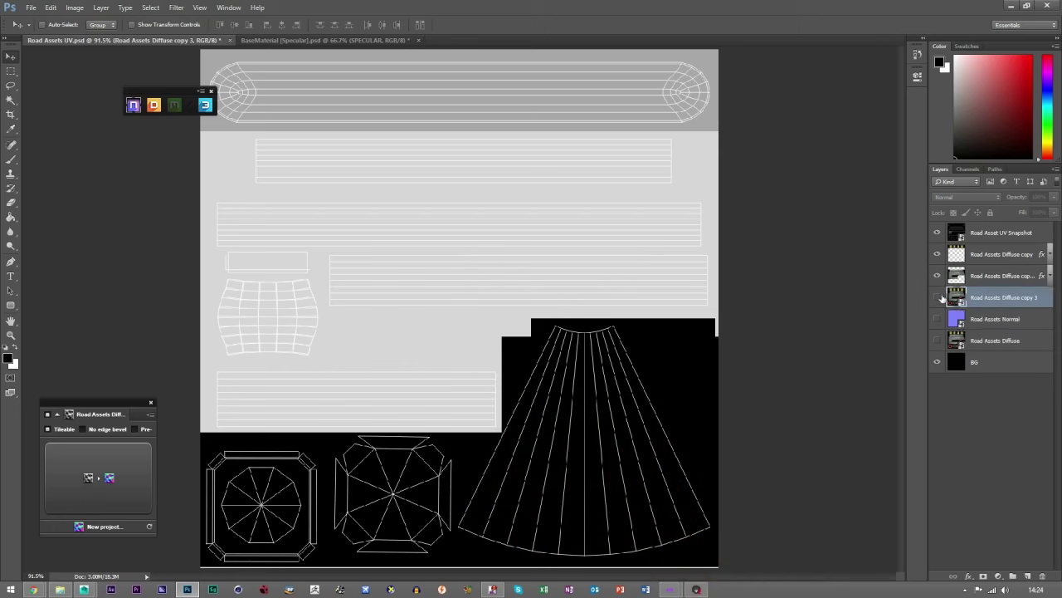
pyautogui.rightClick(980, 300)
pyautogui.click(888, 293)
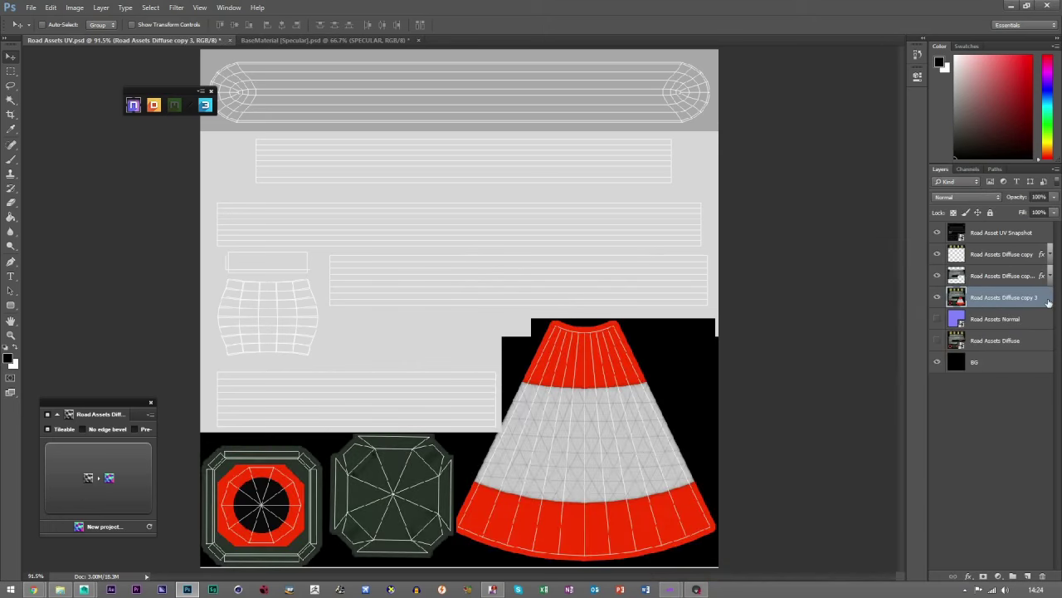
# - Apply a mid-grey 828282 colour overlay to Road Assets Diffuse copy 3
pyautogui.doubleClick(1044, 303)
pyautogui.click(563, 327)
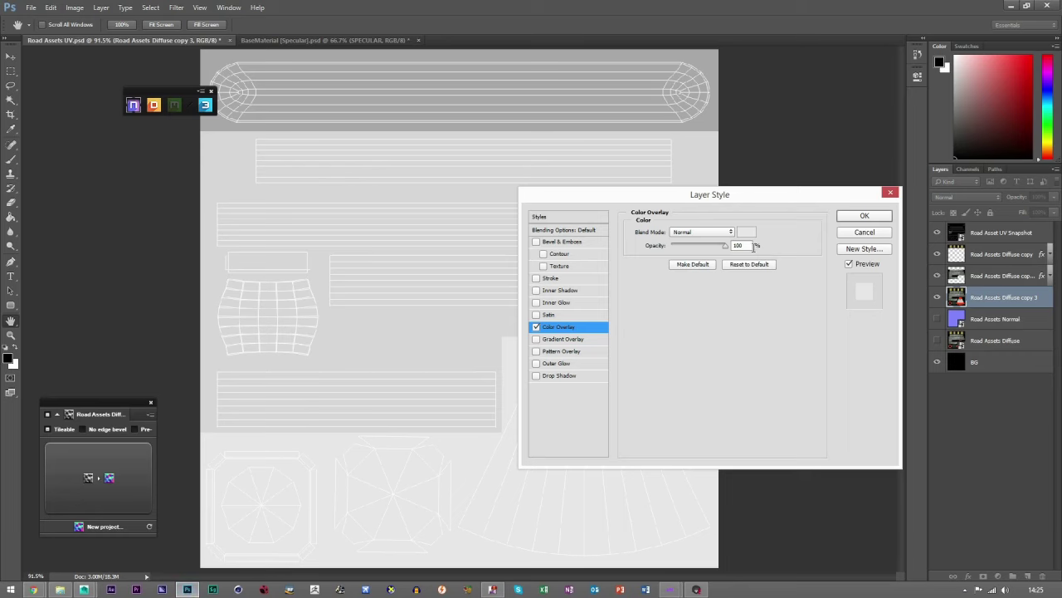
pyautogui.click(747, 232)
pyautogui.click(556, 221)
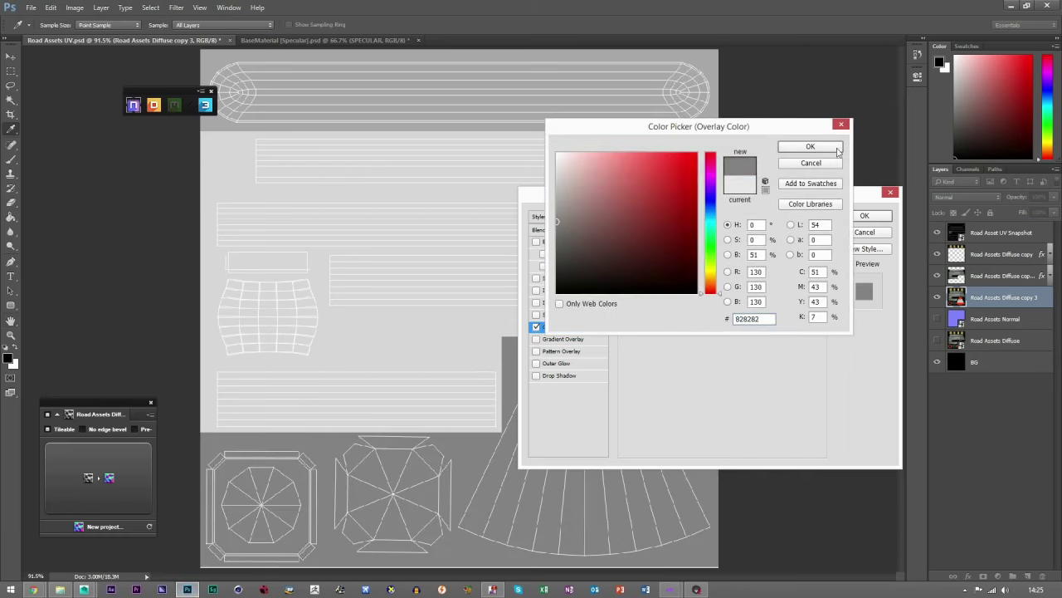
pyautogui.click(810, 147)
pyautogui.click(865, 216)
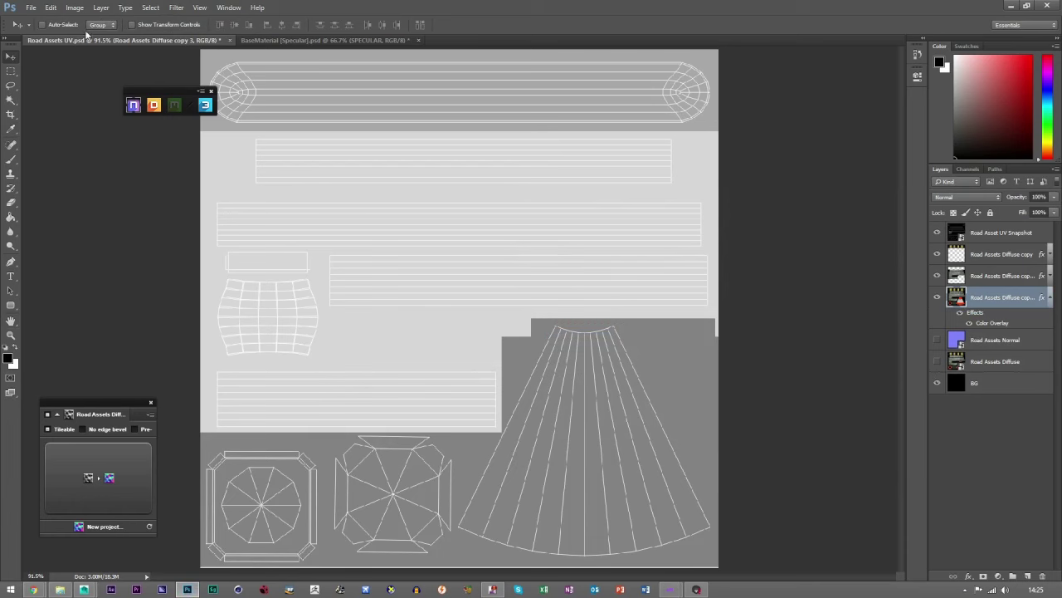
# - Group the three Road Assets Diffuse copies with colour overlays and name the group Gloss
pyautogui.keyDown('shift'); pyautogui.click(986, 260); pyautogui.keyUp('shift')
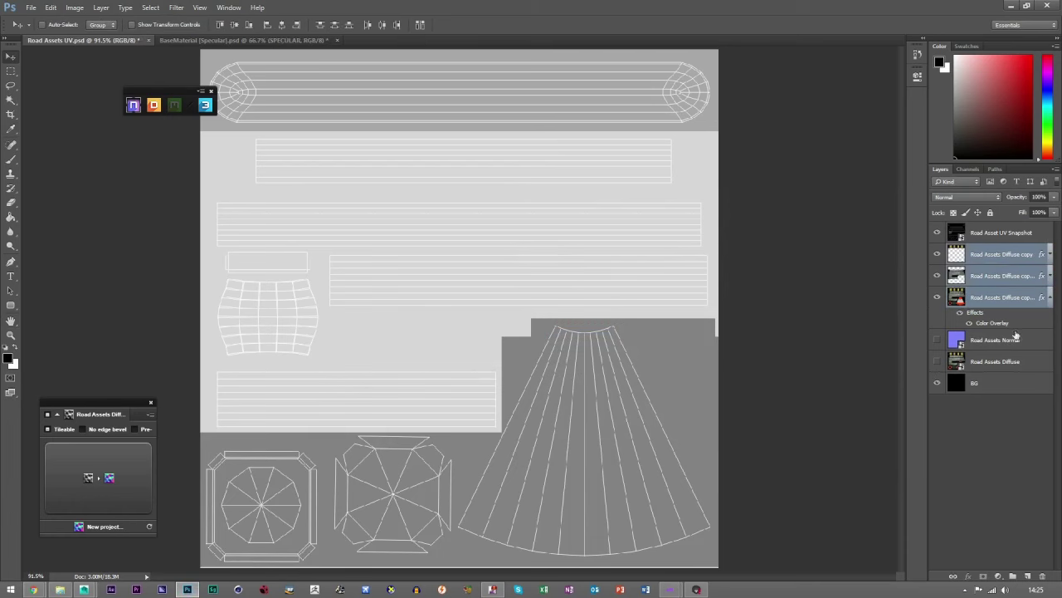
pyautogui.click(1012, 576)
pyautogui.doubleClick(981, 250)
pyautogui.write('Gloss')
pyautogui.click(332, 102)
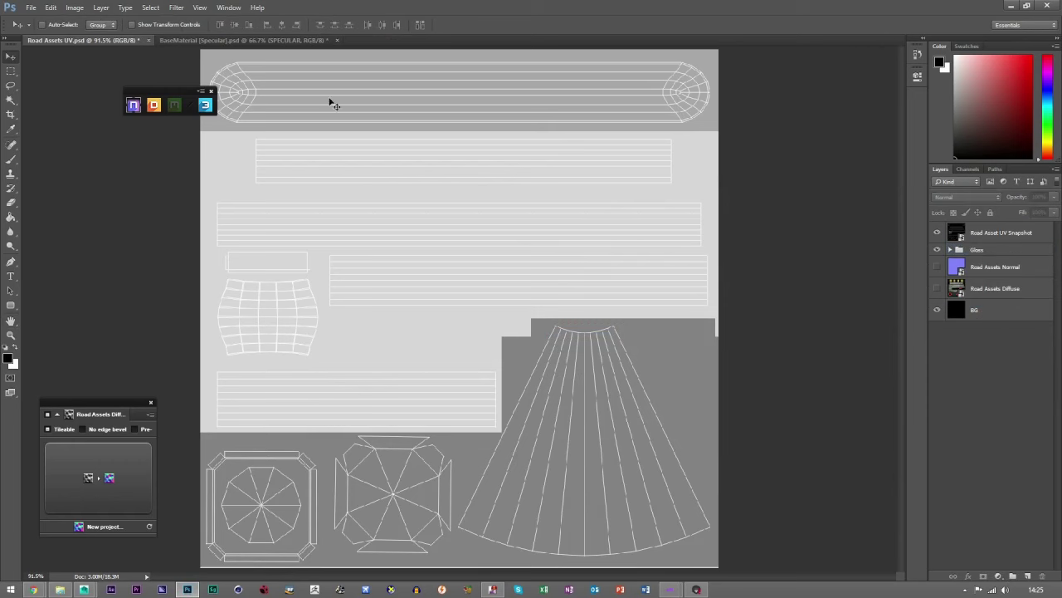
# - Hide the Road Asset UV Snapshot layer and save the gloss map as a 24-bit Targa, replacing Road Assets Gloss
pyautogui.click(937, 233)
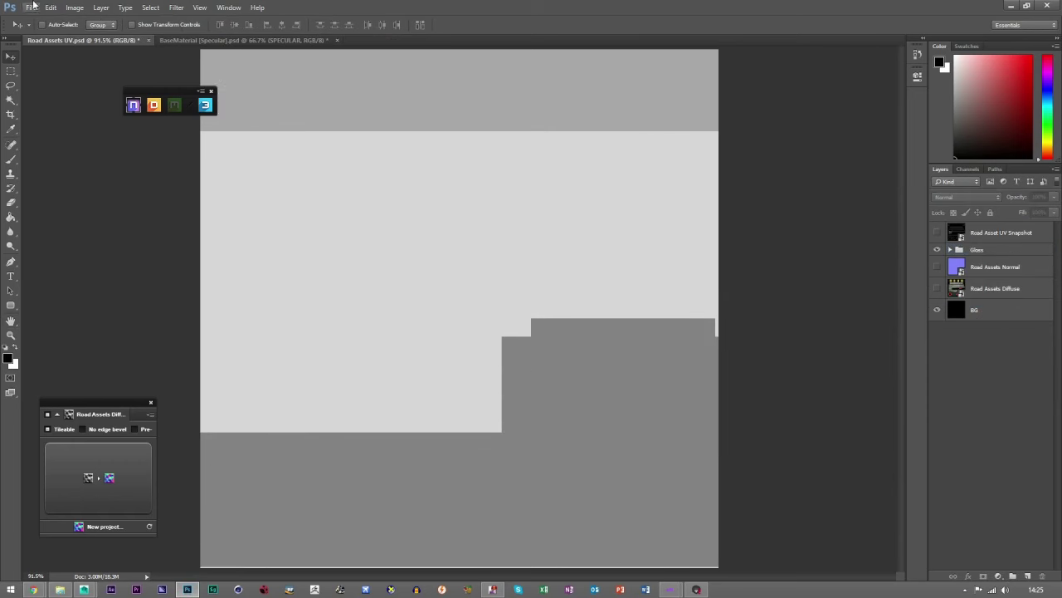
pyautogui.click(51, 7)
pyautogui.click(83, 130)
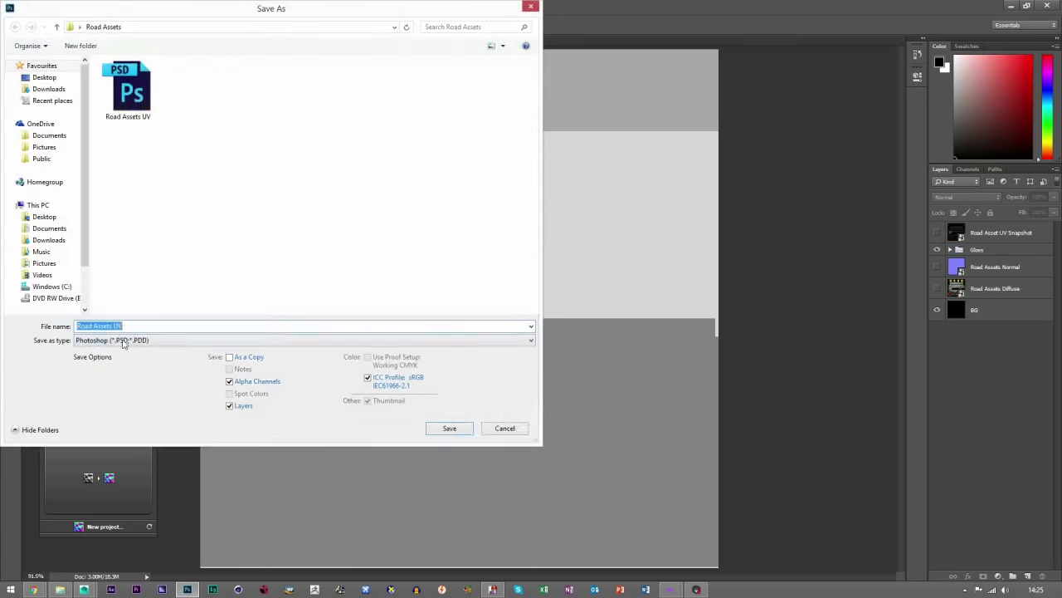
pyautogui.click(190, 339)
pyautogui.click(112, 510)
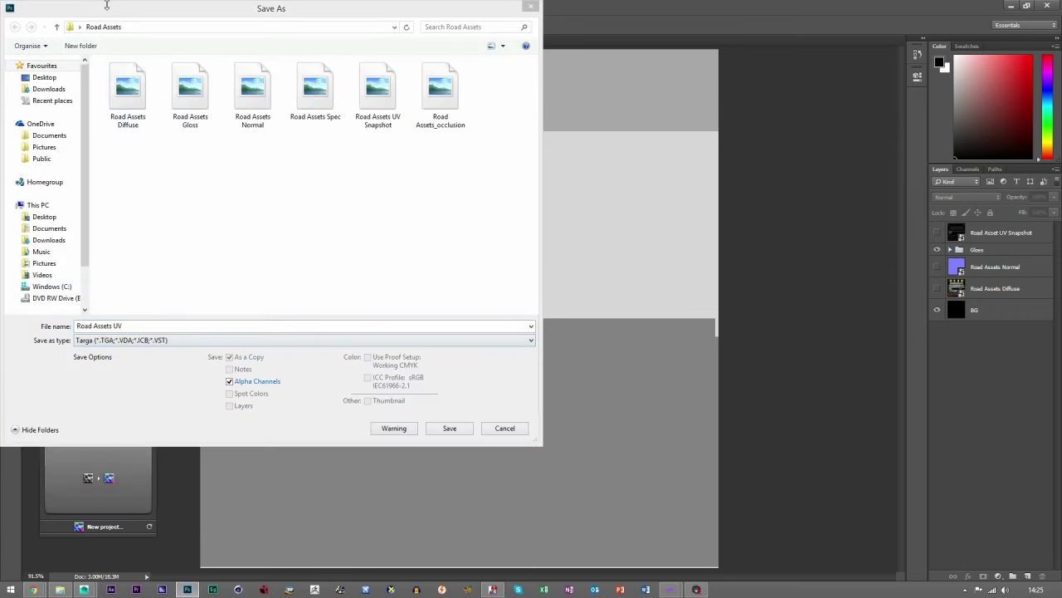
pyautogui.click(315, 108)
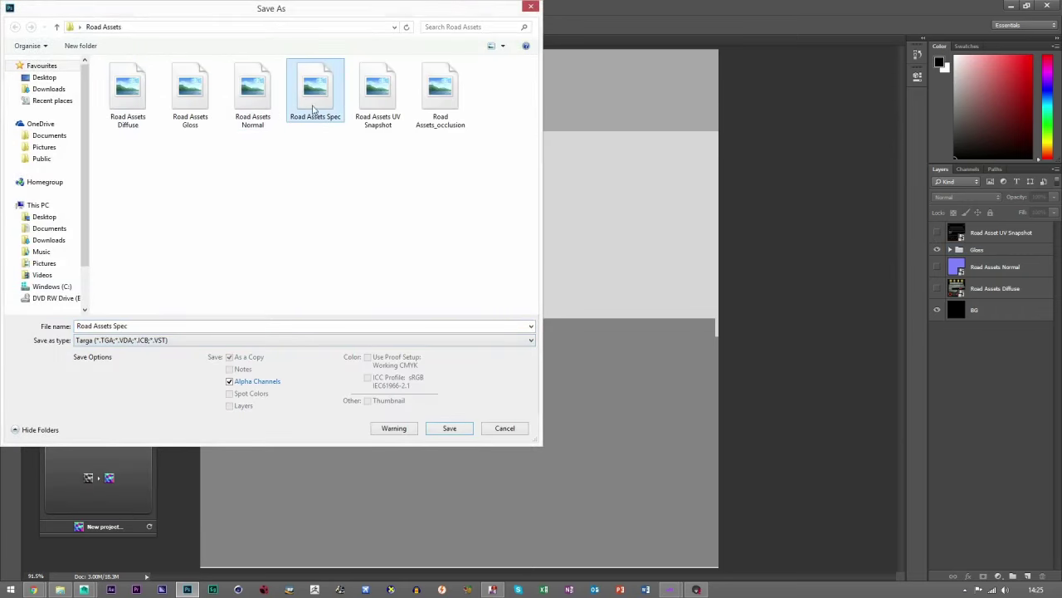
pyautogui.doubleClick(208, 120)
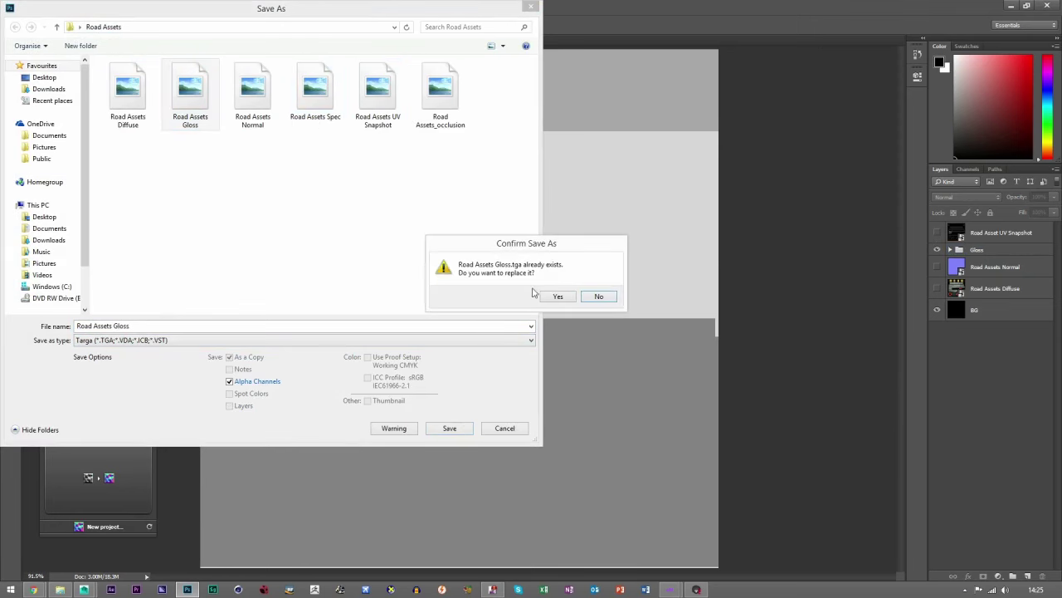
pyautogui.click(556, 297)
pyautogui.click(394, 224)
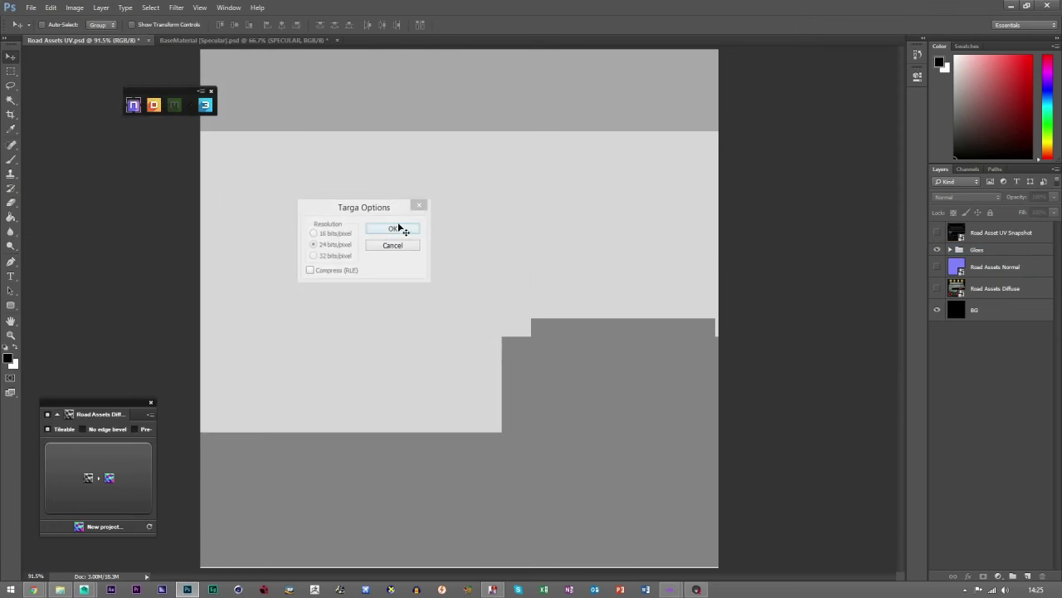
# - Switch to Marmoset Toolbag, load Road Assets Gloss.tga as blinn1's gloss map with gloss 1.0, and inspect the road assets
pyautogui.click(695, 590)
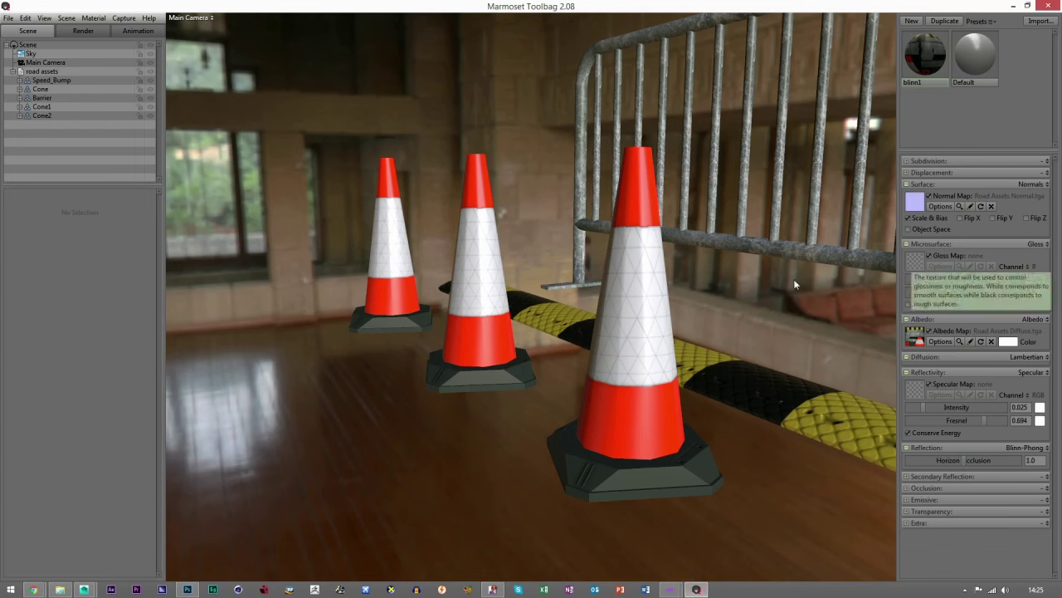
pyautogui.moveTo(793, 279); pyautogui.dragTo(647, 313)
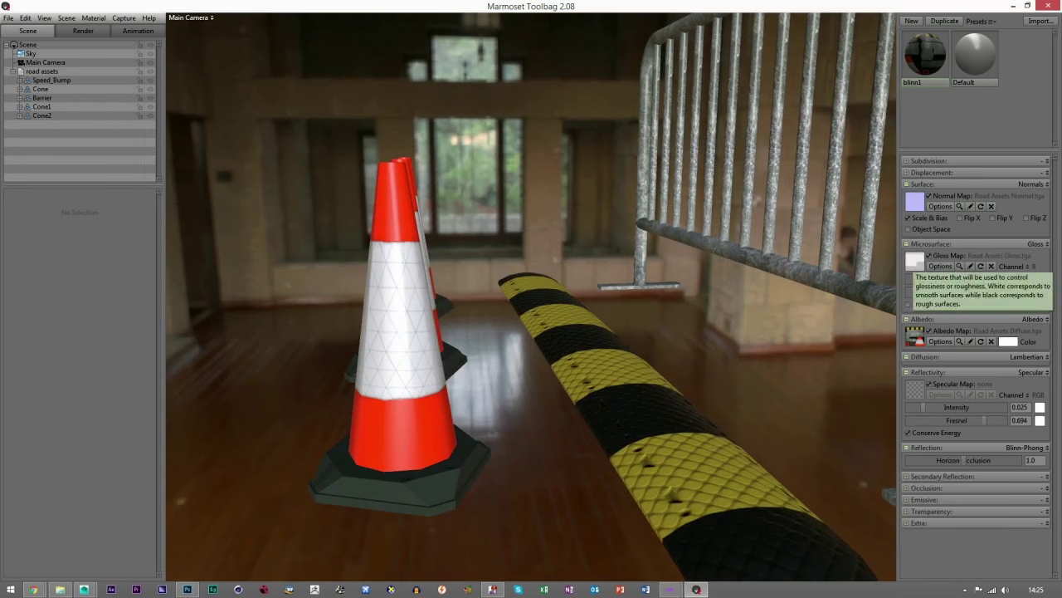
pyautogui.moveTo(765, 291); pyautogui.dragTo(726, 293)
pyautogui.moveTo(771, 326); pyautogui.dragTo(742, 346)
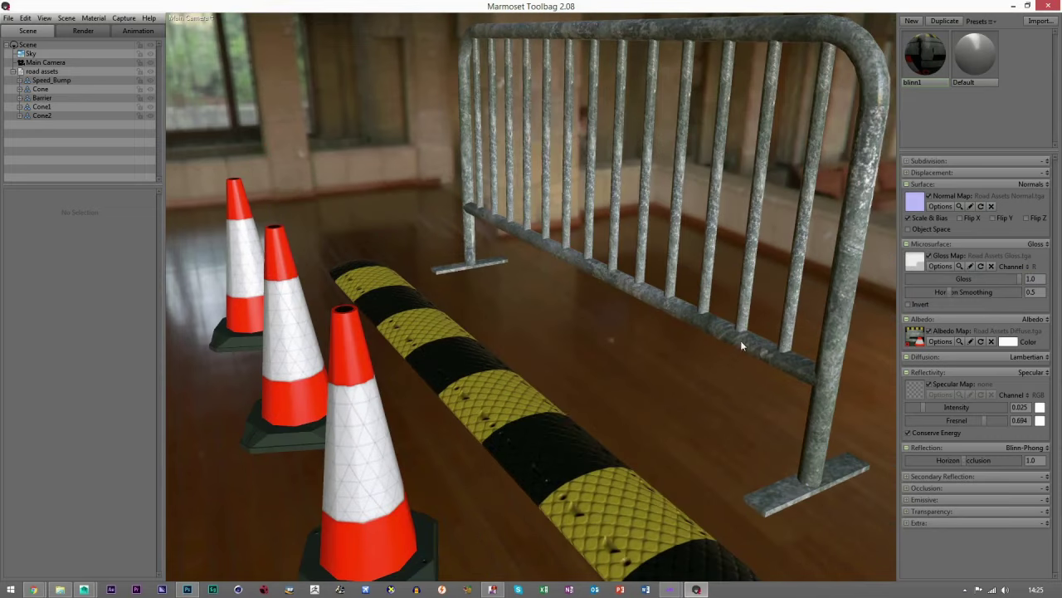
# - Set blinn1's specular intensity to 0.065 while checking the speed bump's reflections
pyautogui.moveTo(563, 413); pyautogui.dragTo(910, 407)
pyautogui.moveTo(700, 392); pyautogui.dragTo(626, 365)
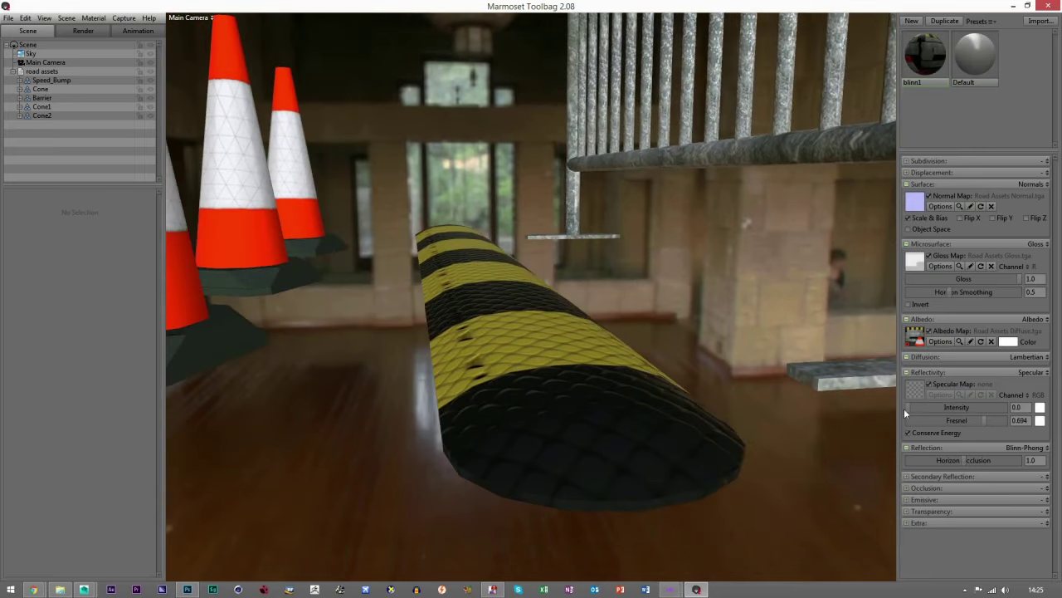
pyautogui.moveTo(913, 407)
pyautogui.mouseDown()
pyautogui.moveTo(951, 405)
pyautogui.moveTo(930, 401)
pyautogui.mouseUp()
pyautogui.moveTo(647, 357); pyautogui.dragTo(791, 388)
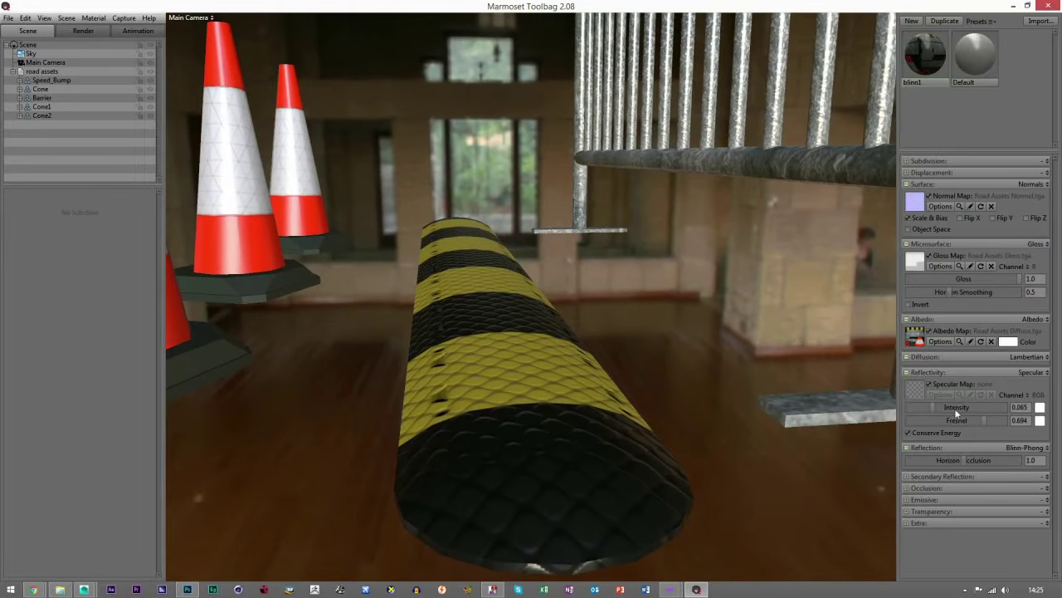
# - Switch to Photoshop, duplicate the Gloss group and rename the copy Spec
pyautogui.click(188, 590)
pyautogui.click(991, 254)
pyautogui.hotkey('ctrl', 'j')
pyautogui.doubleClick(985, 249)
pyautogui.write('Spec')
pyautogui.press('Return')
# - Change the colour overlay of the speed bump layer, Road Assets Diffuse copy in the Spec group, to a dark grey
pyautogui.click(950, 249)
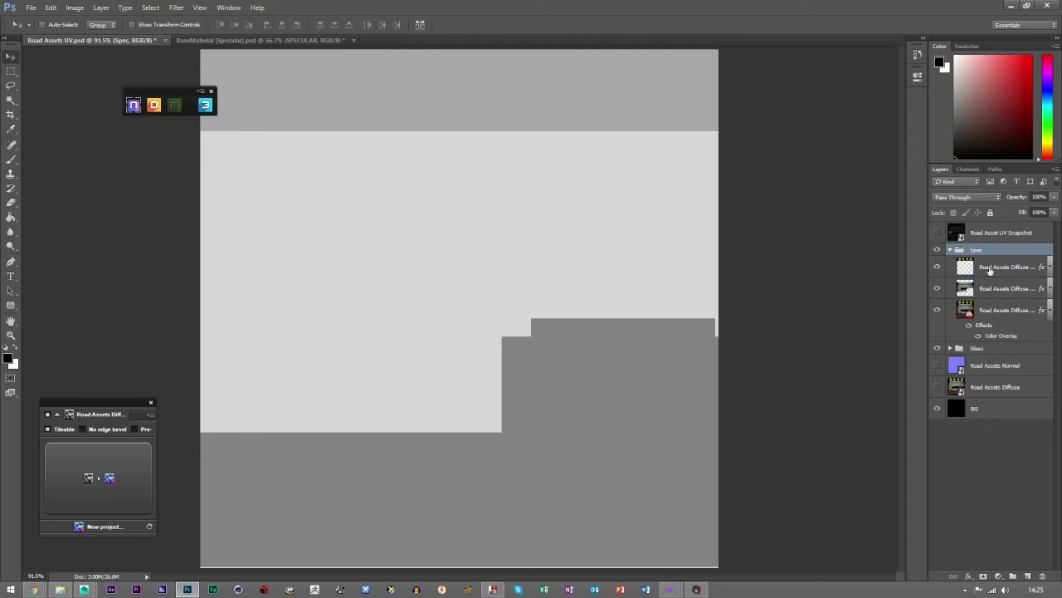
pyautogui.click(1016, 270)
pyautogui.doubleClick(1042, 266)
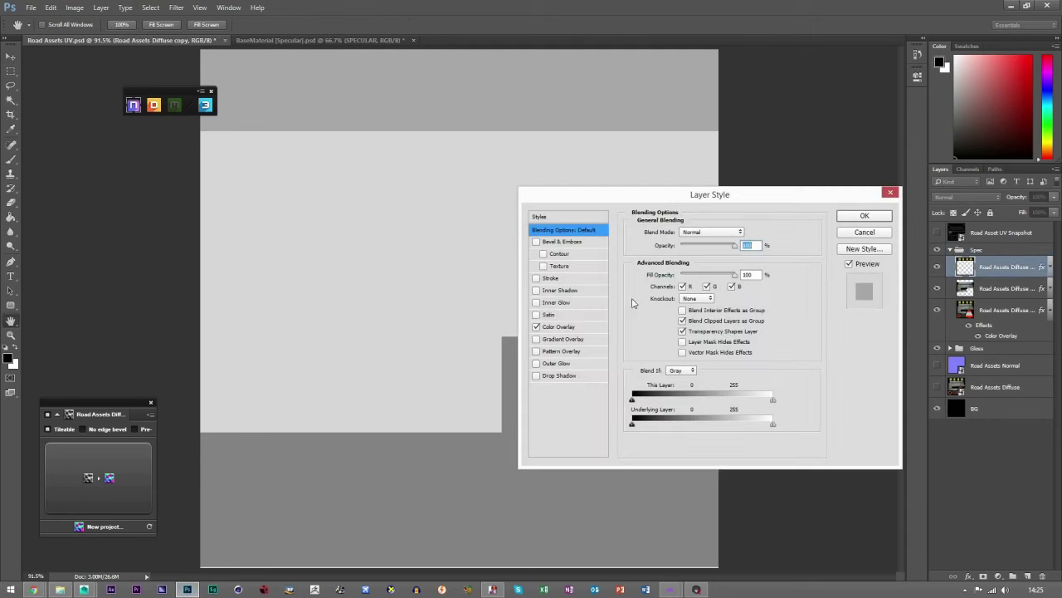
pyautogui.click(552, 327)
pyautogui.click(752, 232)
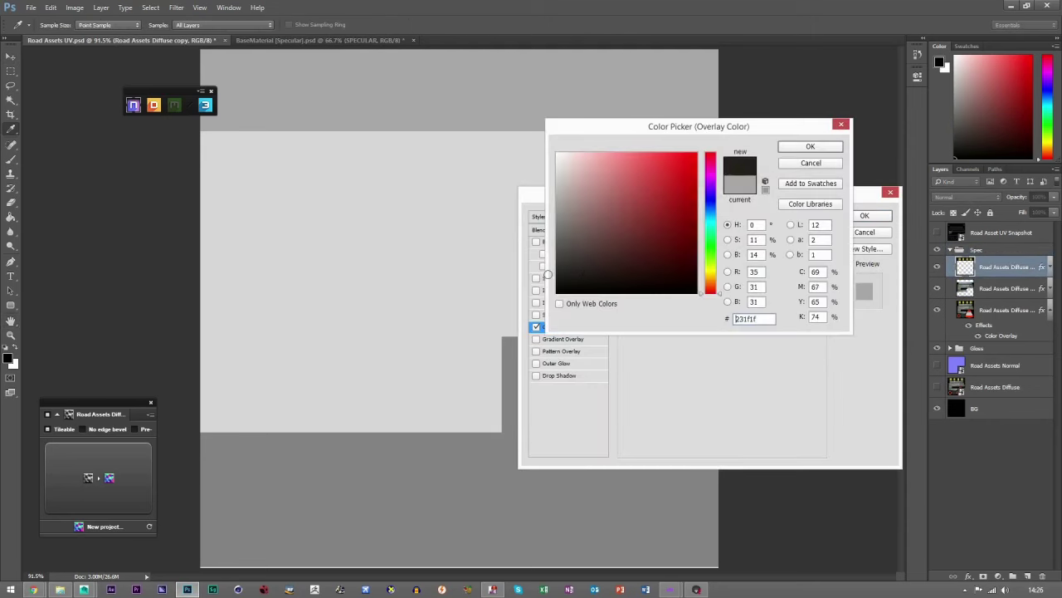
pyautogui.click(810, 146)
pyautogui.click(864, 216)
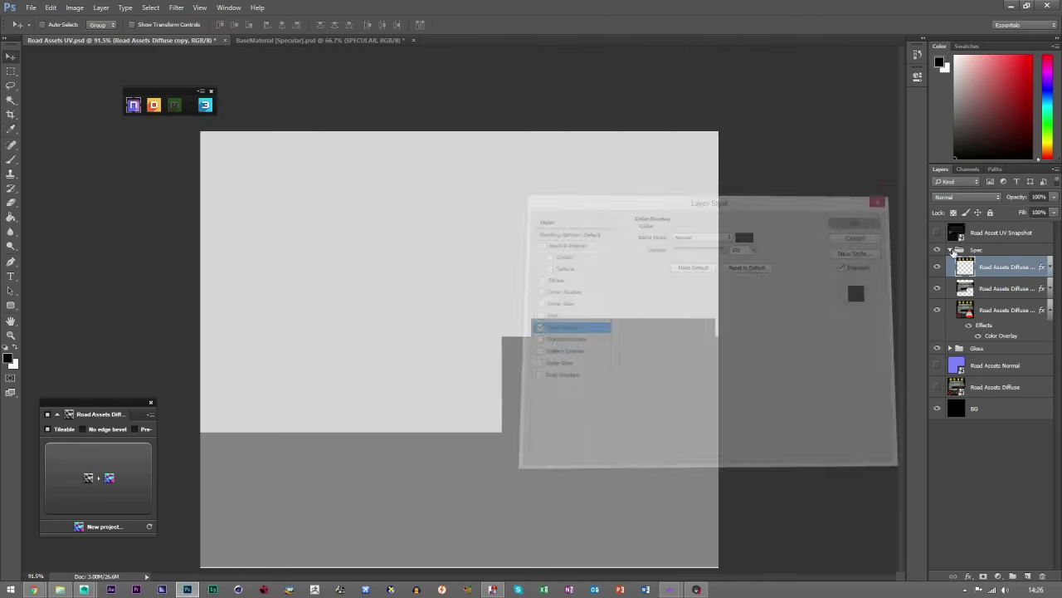
# - Switch to Marmoset Toolbag, view the barrier closely and set blinn1's specular intensity to 0.383
pyautogui.click(697, 589)
pyautogui.moveTo(749, 199); pyautogui.dragTo(922, 344)
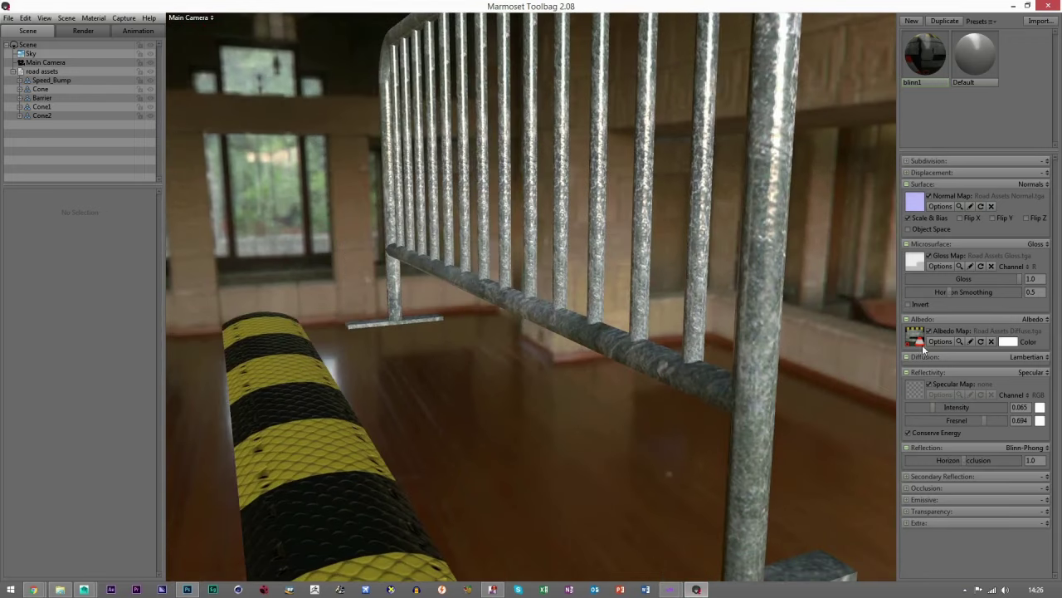
pyautogui.moveTo(933, 405); pyautogui.dragTo(964, 406)
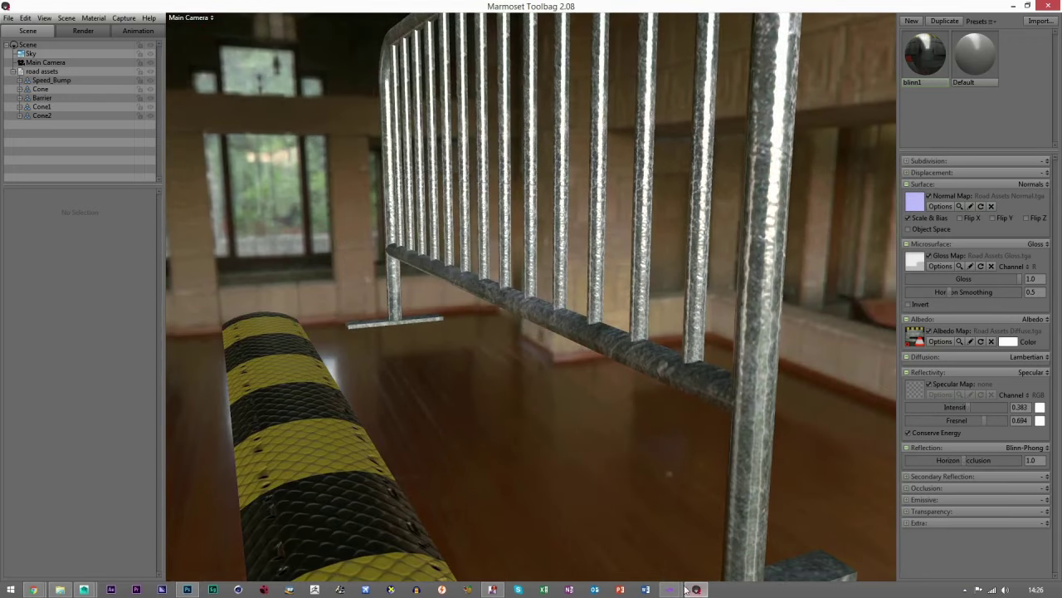
# - Switch to Photoshop, set the colour overlay of Road Assets Diffuse copy 2 in the Spec group to #858585 and check the layer's coverage
pyautogui.click(188, 589)
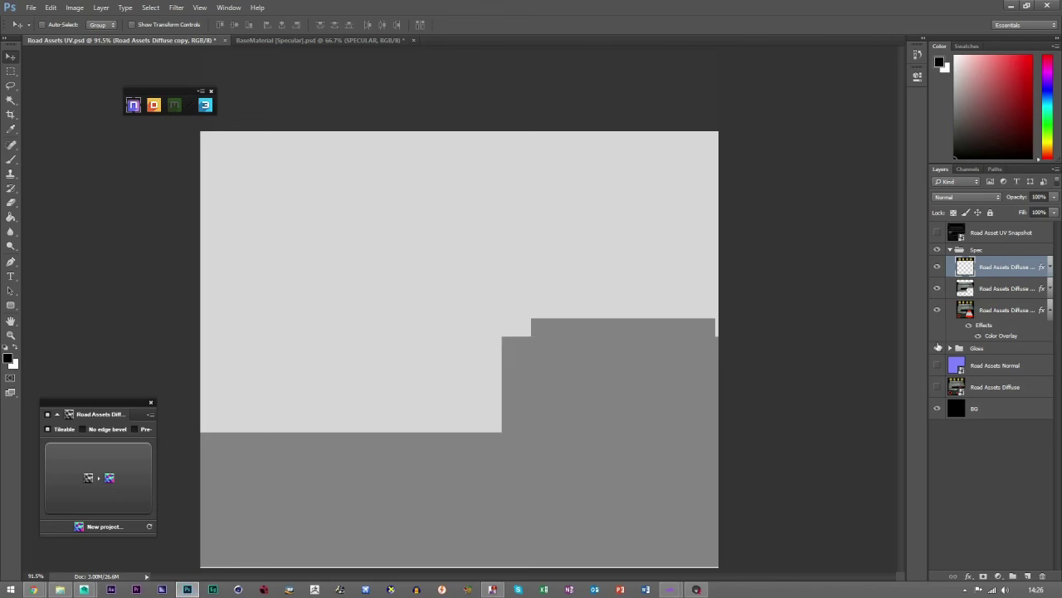
pyautogui.doubleClick(997, 296)
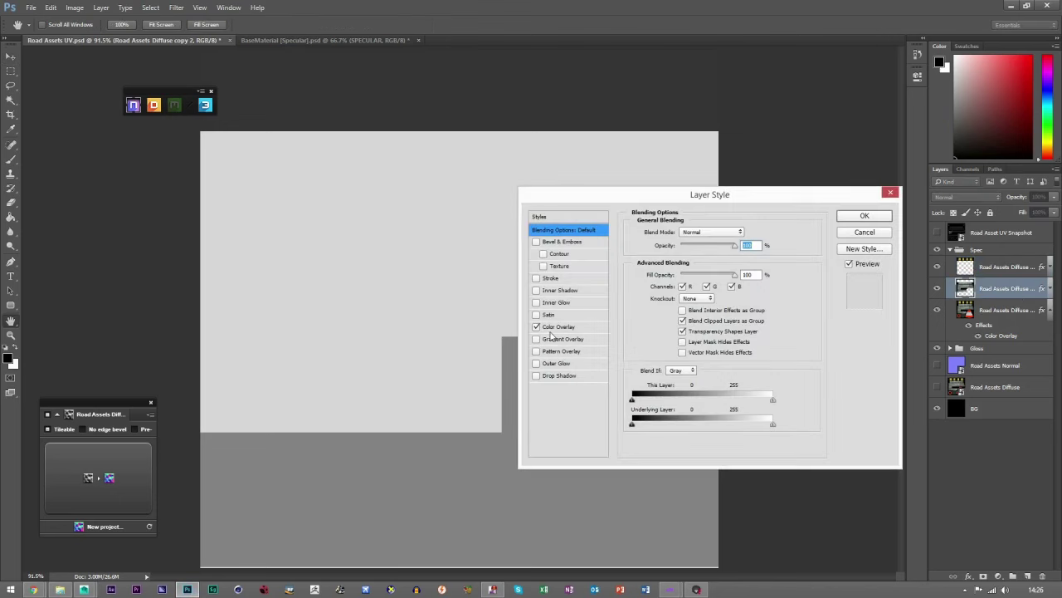
pyautogui.click(556, 327)
pyautogui.click(746, 232)
pyautogui.click(556, 219)
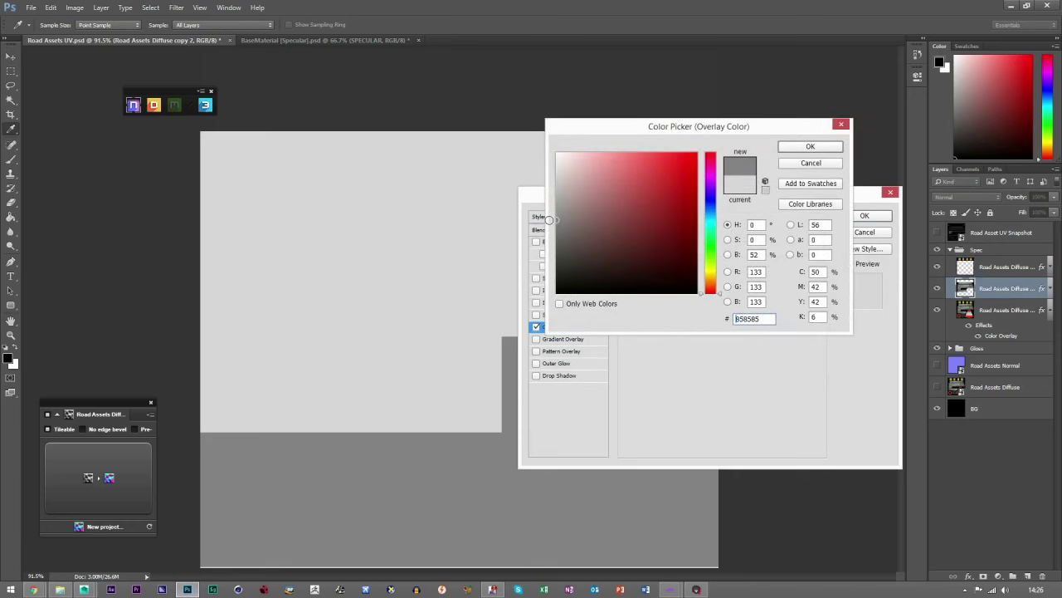
pyautogui.click(805, 147)
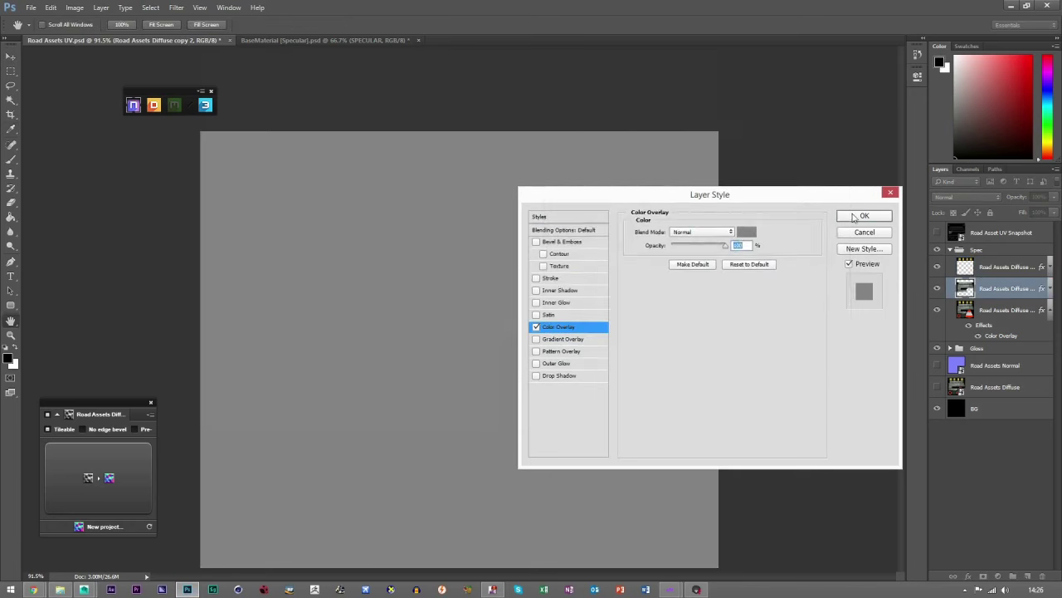
pyautogui.click(864, 216)
pyautogui.moveTo(933, 286); pyautogui.dragTo(938, 275)
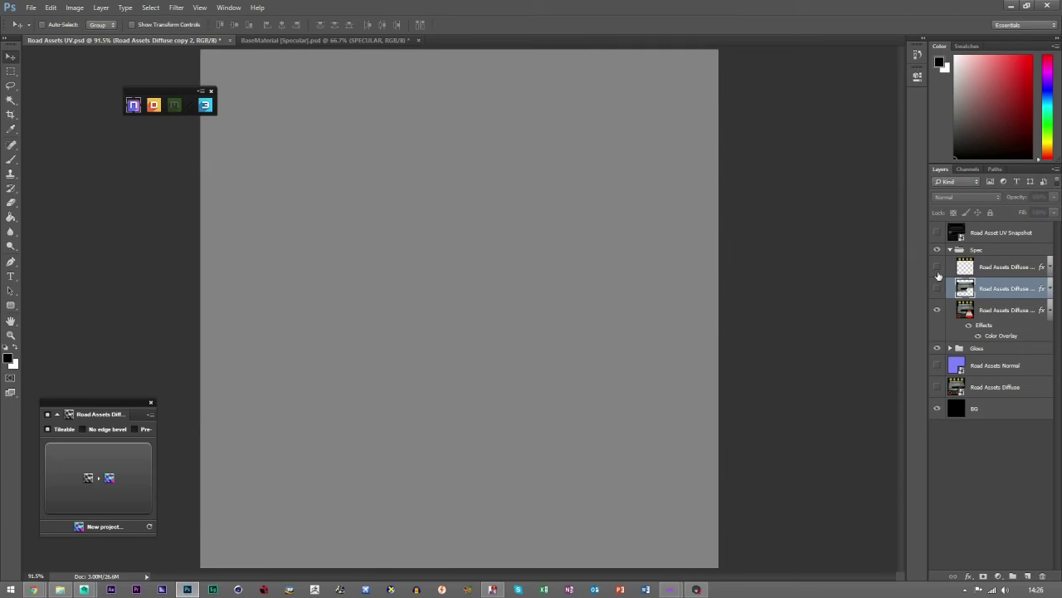
pyautogui.click(939, 275)
pyautogui.click(937, 233)
pyautogui.click(937, 233)
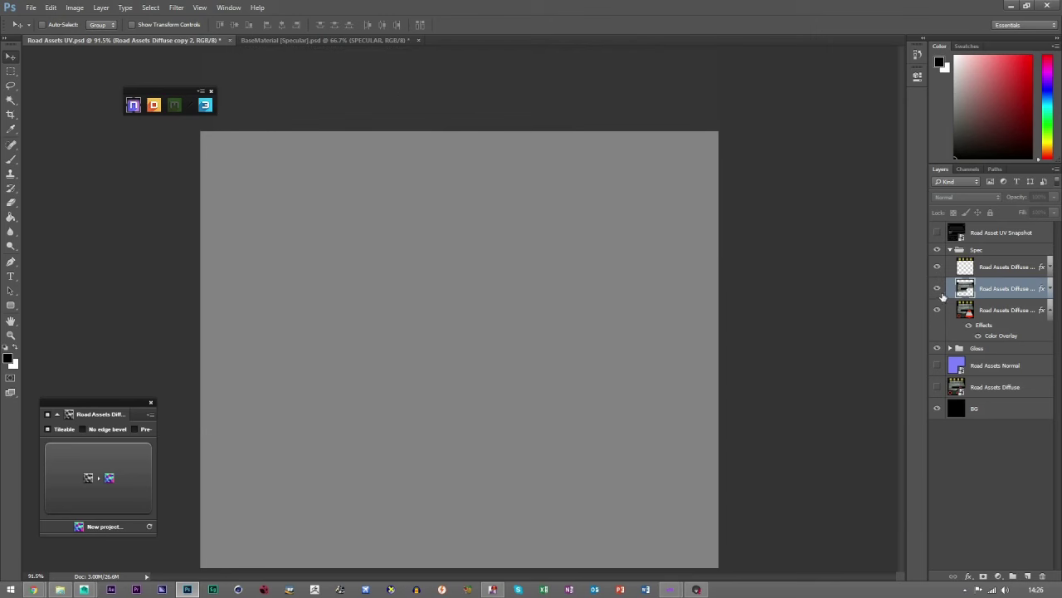
# - Switch to Marmoset Toolbag, view the traffic cones closely and set blinn1's specular intensity to 0.044
pyautogui.click(1025, 319)
pyautogui.hotkey('alt', 'Tab')
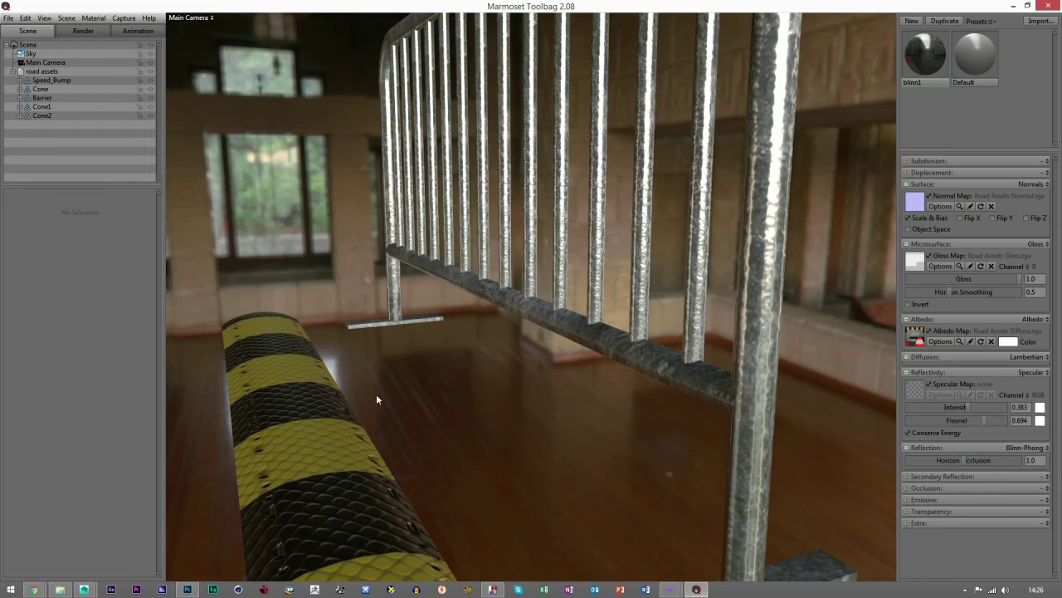
pyautogui.moveTo(508, 374); pyautogui.dragTo(931, 405)
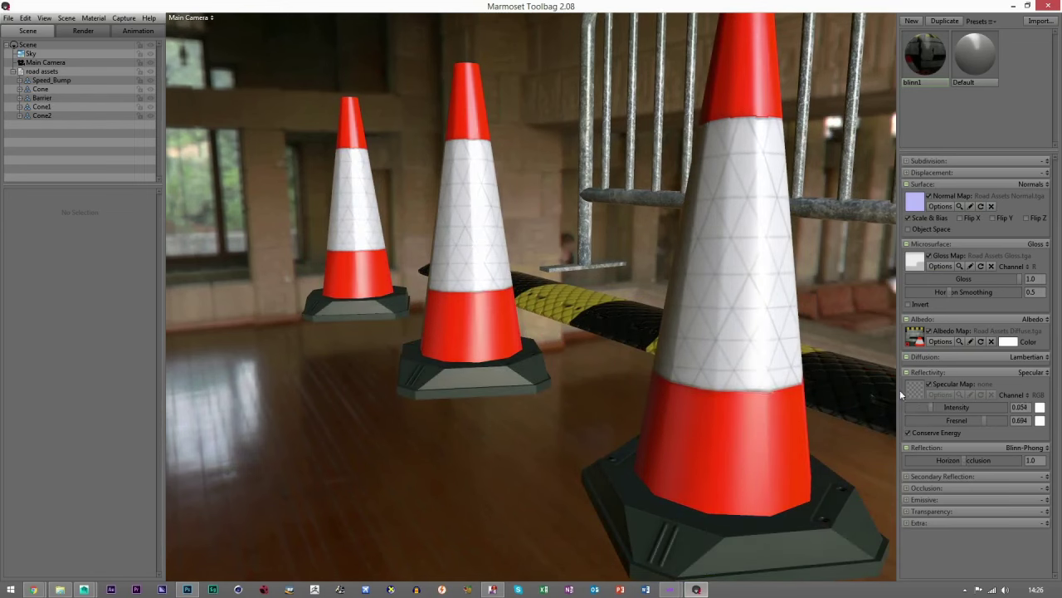
pyautogui.moveTo(923, 408); pyautogui.dragTo(927, 406)
pyautogui.moveTo(745, 400); pyautogui.dragTo(659, 383)
pyautogui.moveTo(927, 407)
pyautogui.mouseDown()
pyautogui.moveTo(918, 407)
pyautogui.moveTo(928, 407)
pyautogui.mouseUp()
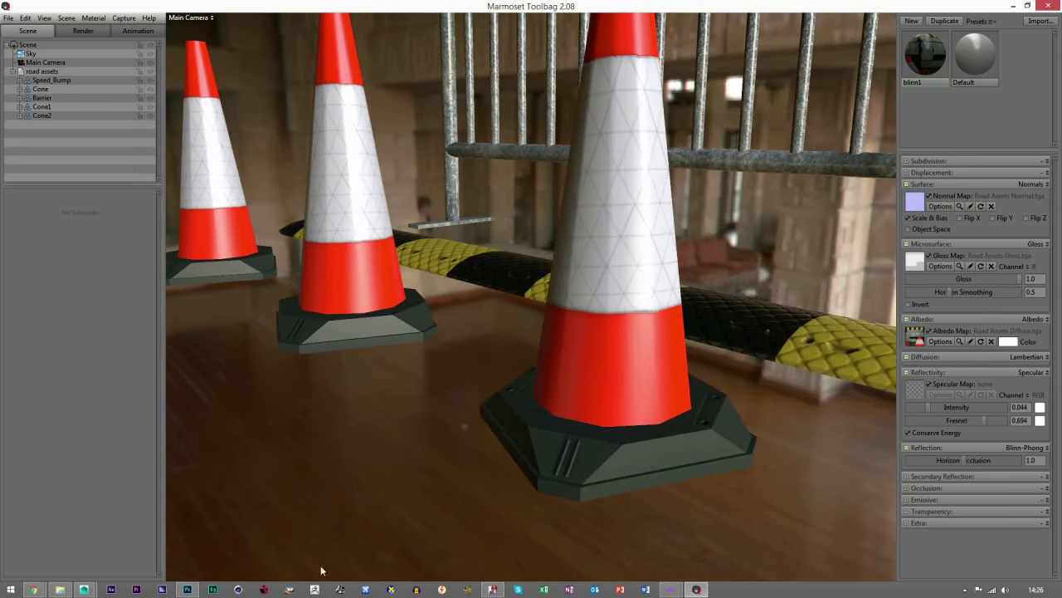
# - Switch to Photoshop and set the colour overlay of the cone layer, Road Assets Diffuse copy 3 in the Spec group, to #2e2e2e
pyautogui.click(188, 590)
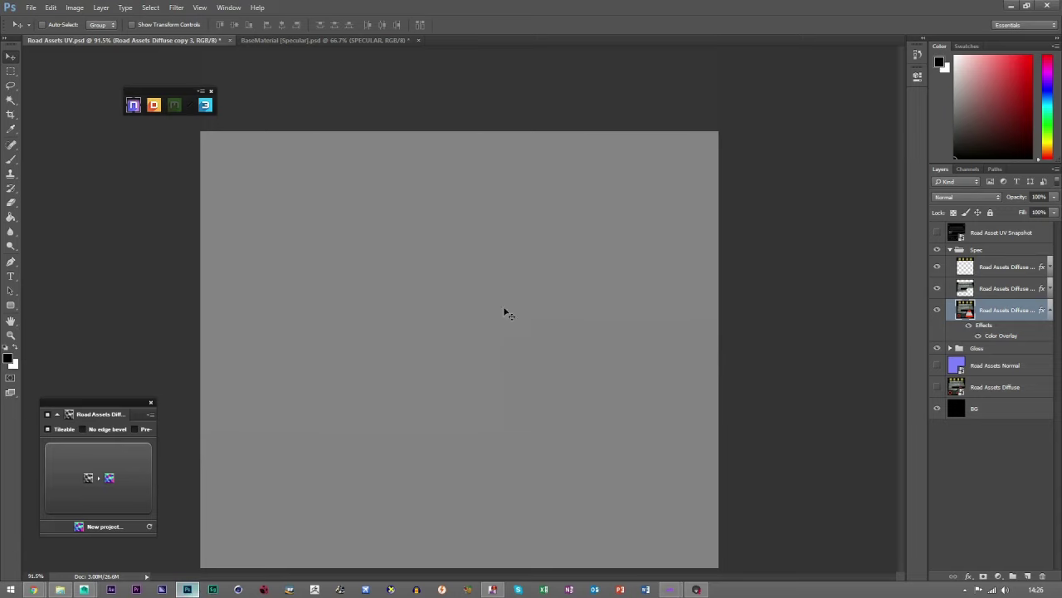
pyautogui.doubleClick(1026, 317)
pyautogui.click(558, 326)
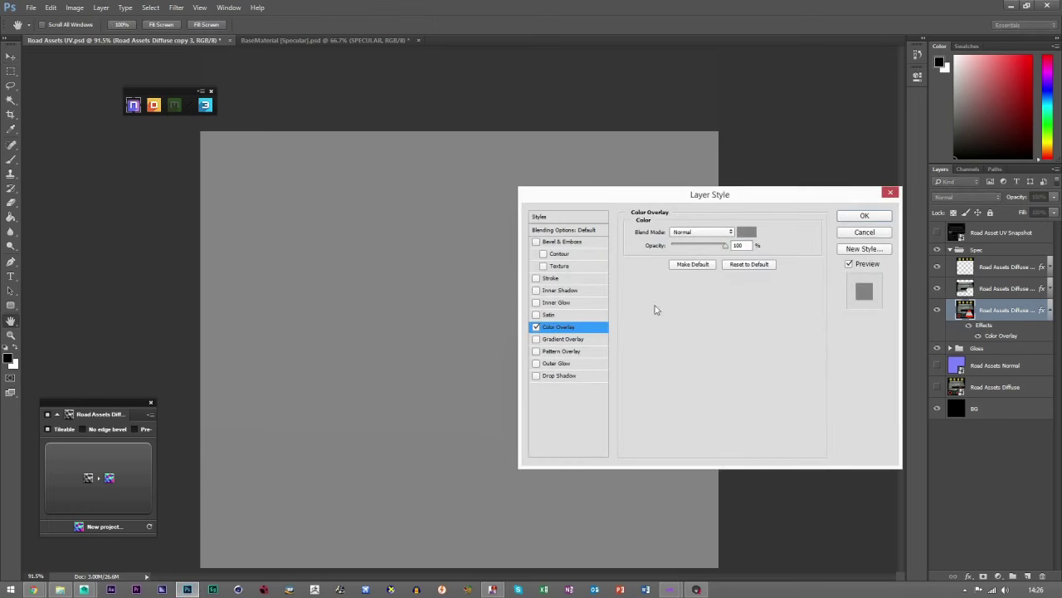
pyautogui.click(746, 232)
pyautogui.click(564, 277)
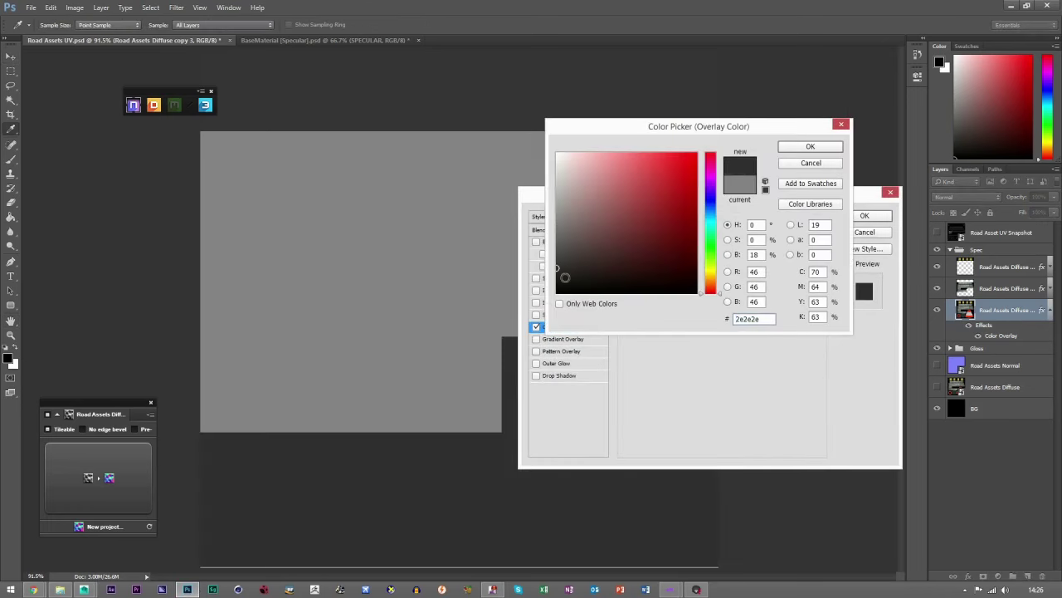
pyautogui.click(810, 146)
pyautogui.click(865, 215)
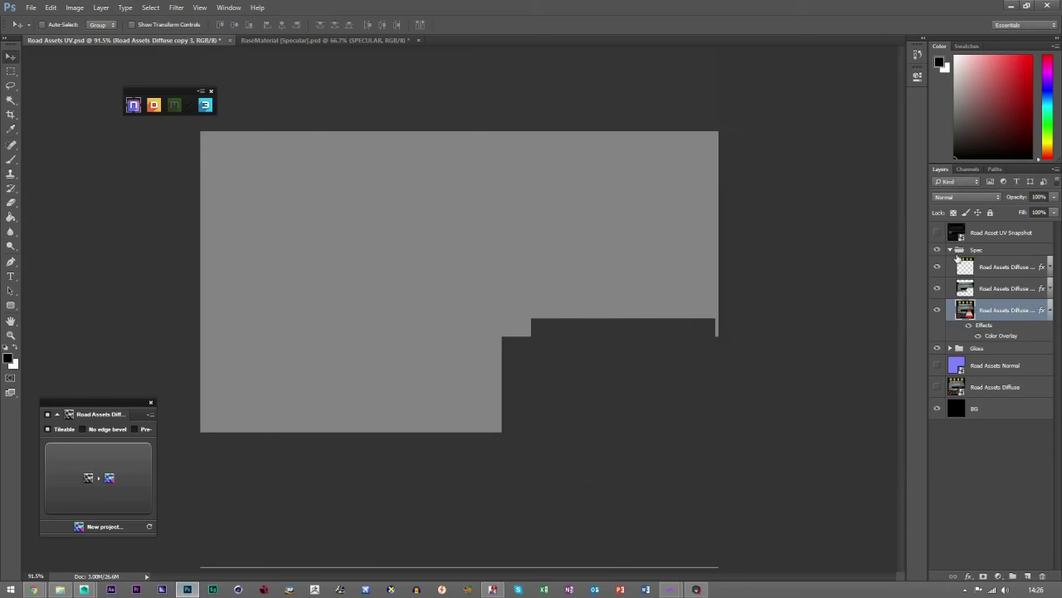
# - Collapse the Spec group and compare its grey areas with the UV snapshot and the Gloss group
pyautogui.click(950, 249)
pyautogui.click(937, 250)
pyautogui.click(937, 249)
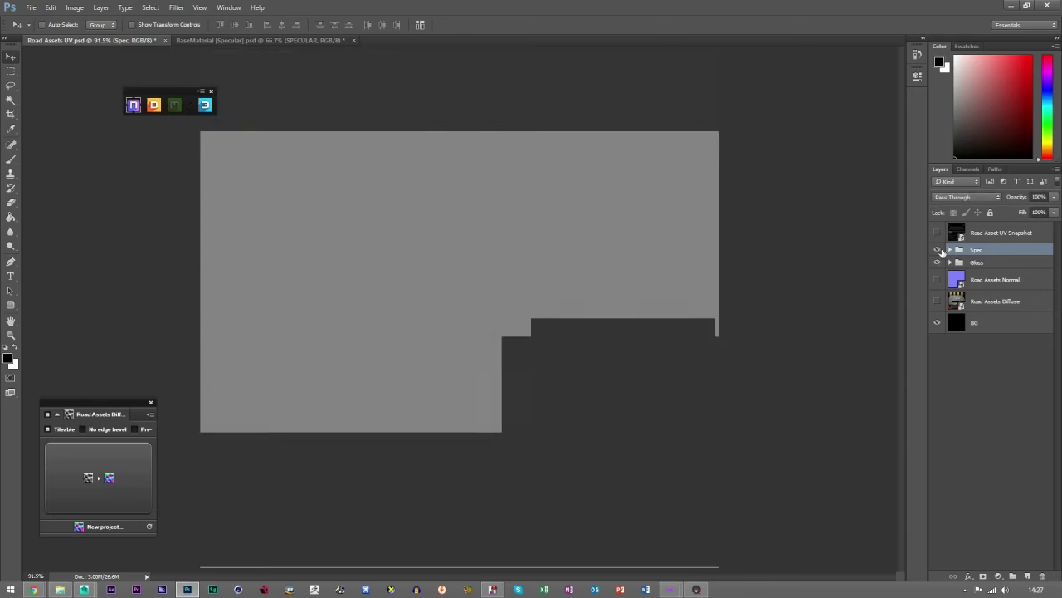
pyautogui.click(937, 232)
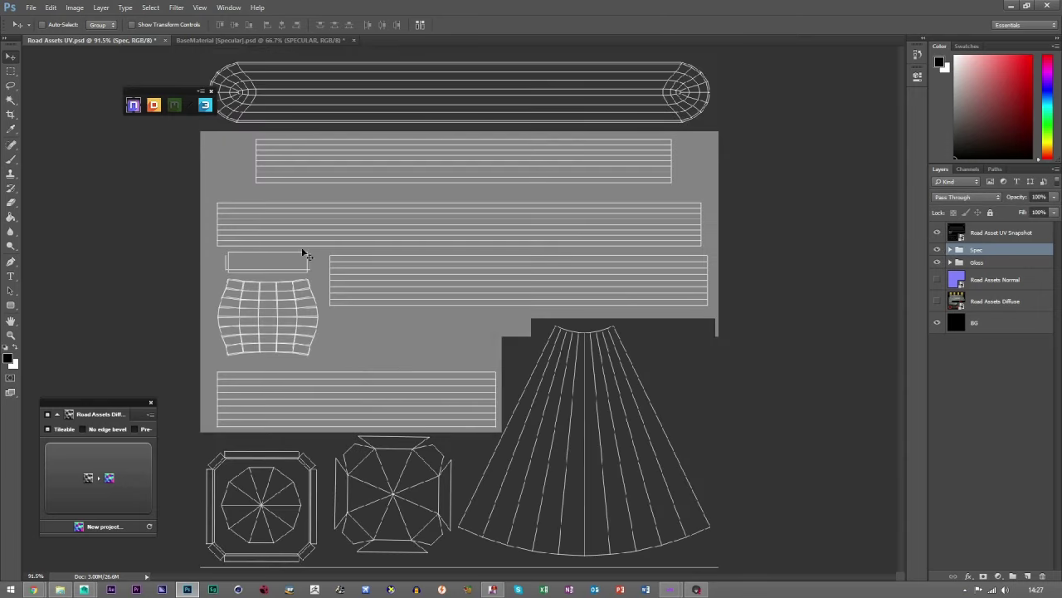
pyautogui.click(938, 250)
pyautogui.click(938, 250)
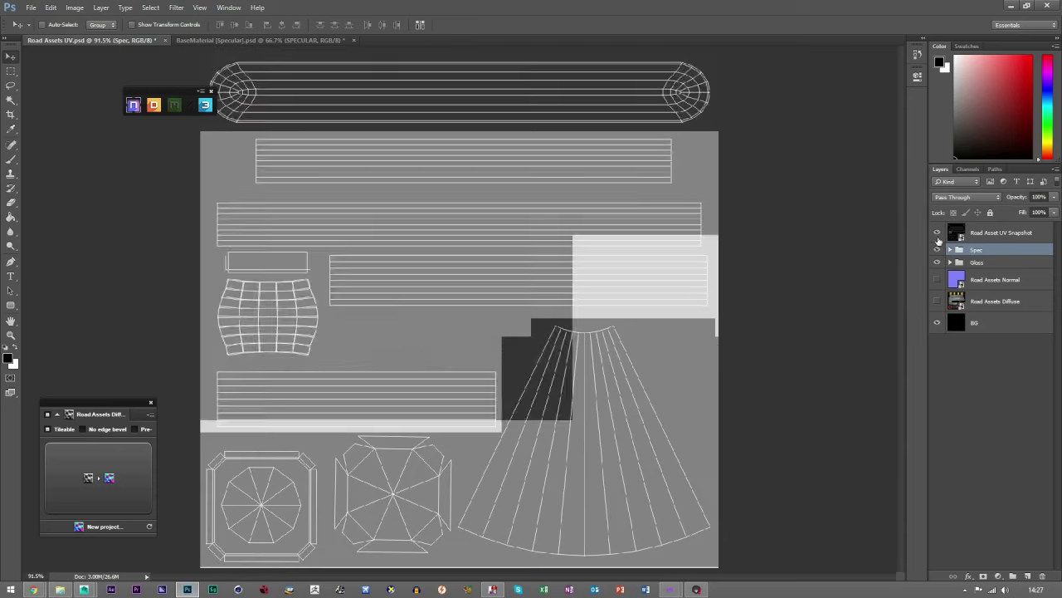
# - Export the Spec group alone as a Targa file, replacing Road Assets Spec.tga in the Road Assets folder
pyautogui.click(30, 8)
pyautogui.click(50, 129)
pyautogui.click(131, 339)
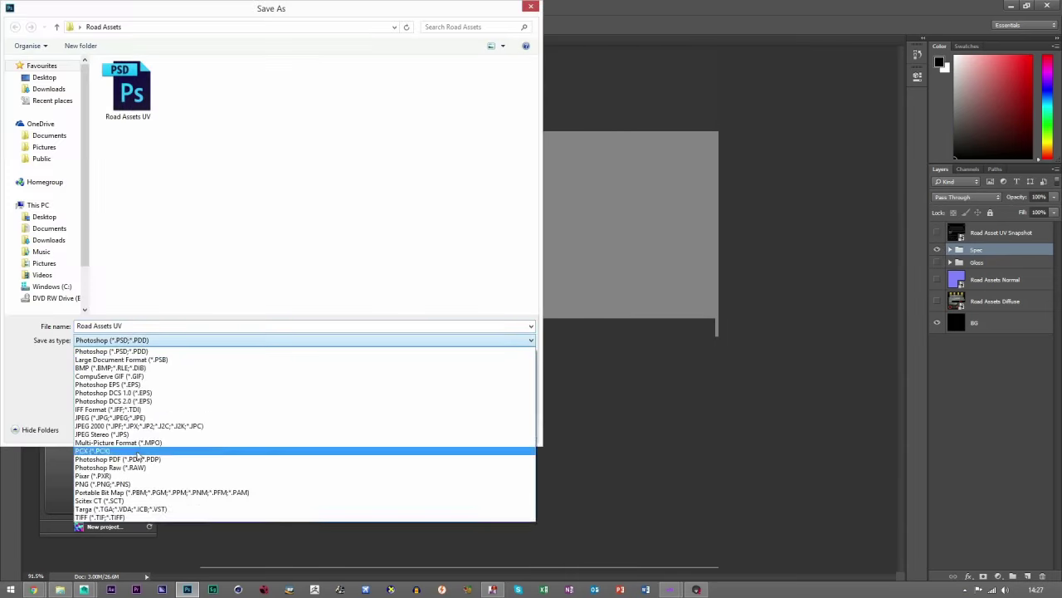
pyautogui.click(124, 512)
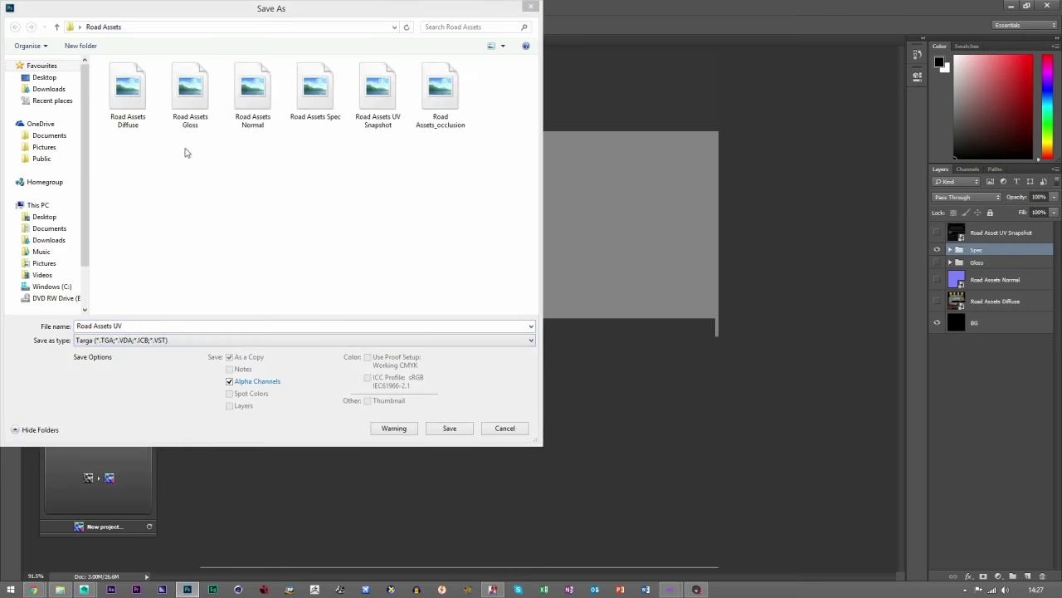
pyautogui.doubleClick(317, 125)
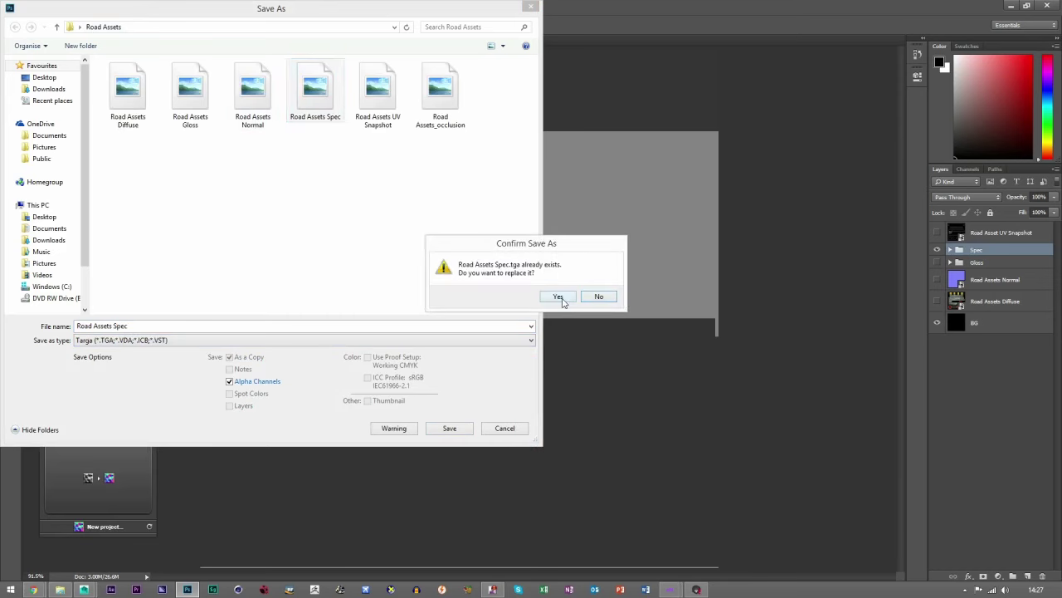
pyautogui.click(561, 300)
pyautogui.click(390, 229)
# - Switch to Marmoset Toolbag, load Road Assets Spec.tga as blinn1's specular map with intensity 1.0 and view the whole scene
pyautogui.click(695, 589)
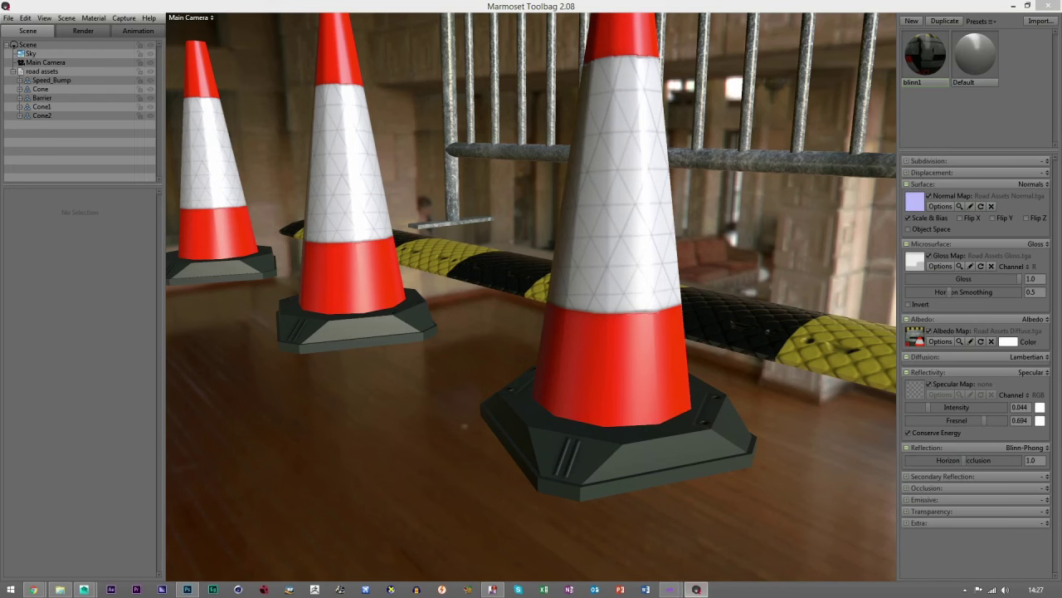
pyautogui.moveTo(818, 320); pyautogui.dragTo(631, 449)
# - Bring up xNormal's bake preview, close it and put the xNormal window away
pyautogui.moveTo(669, 590)
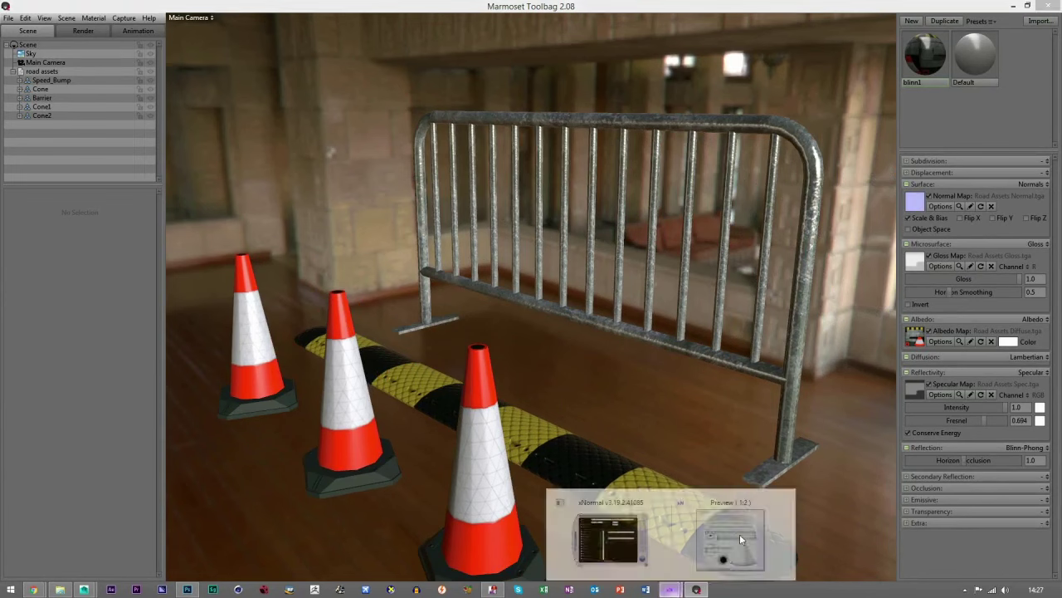
pyautogui.click(739, 534)
pyautogui.click(566, 146)
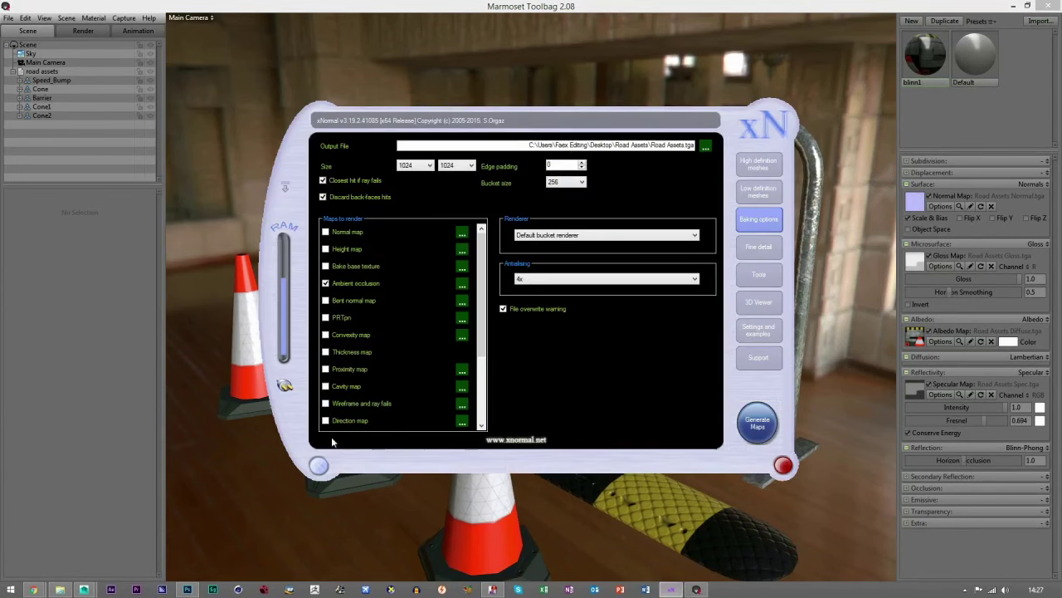
pyautogui.click(318, 465)
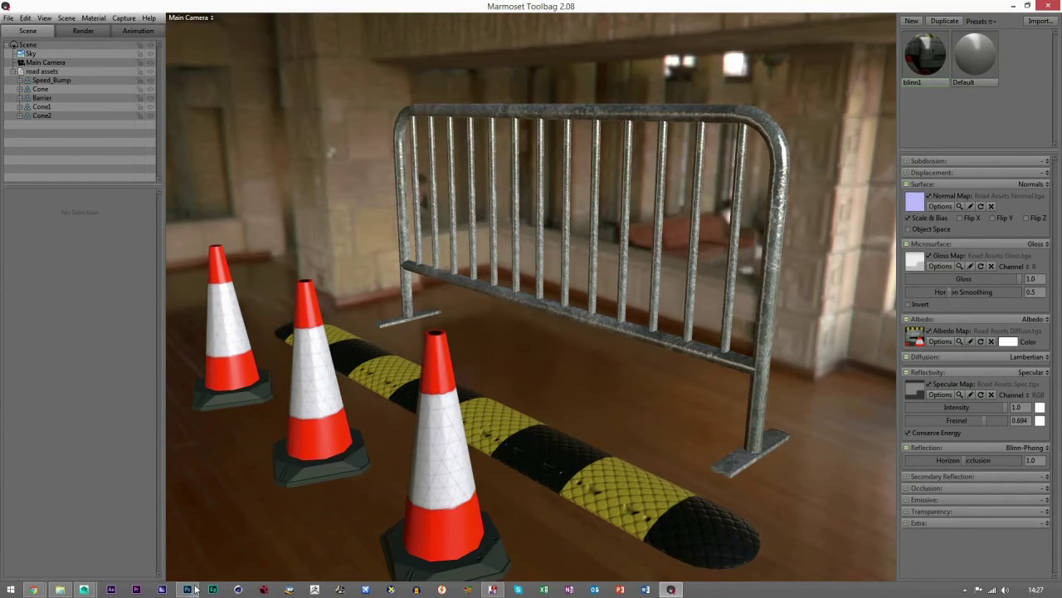
# - Switch to Photoshop and lighten the colour overlay of Road Assets Diffuse copy 2 in the Spec group to #b2b2b2
pyautogui.click(192, 589)
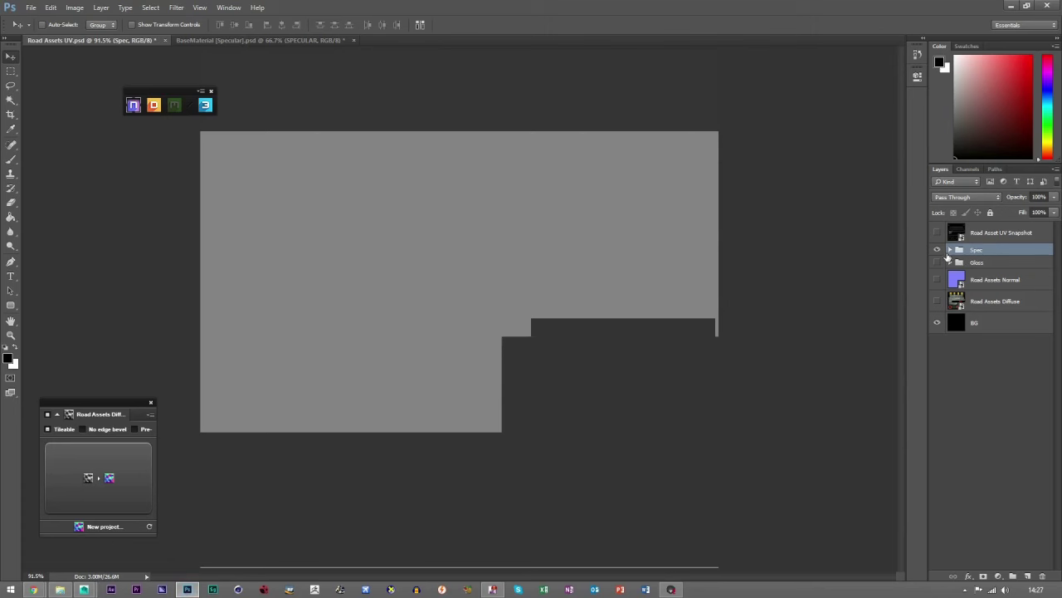
pyautogui.click(951, 250)
pyautogui.click(1037, 288)
pyautogui.doubleClick(1037, 288)
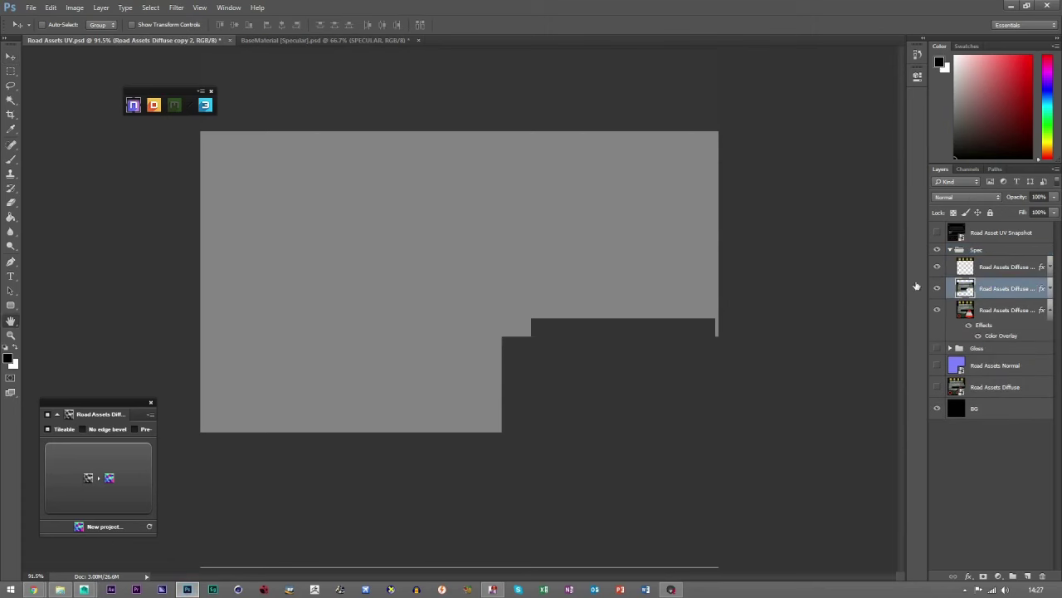
pyautogui.click(585, 325)
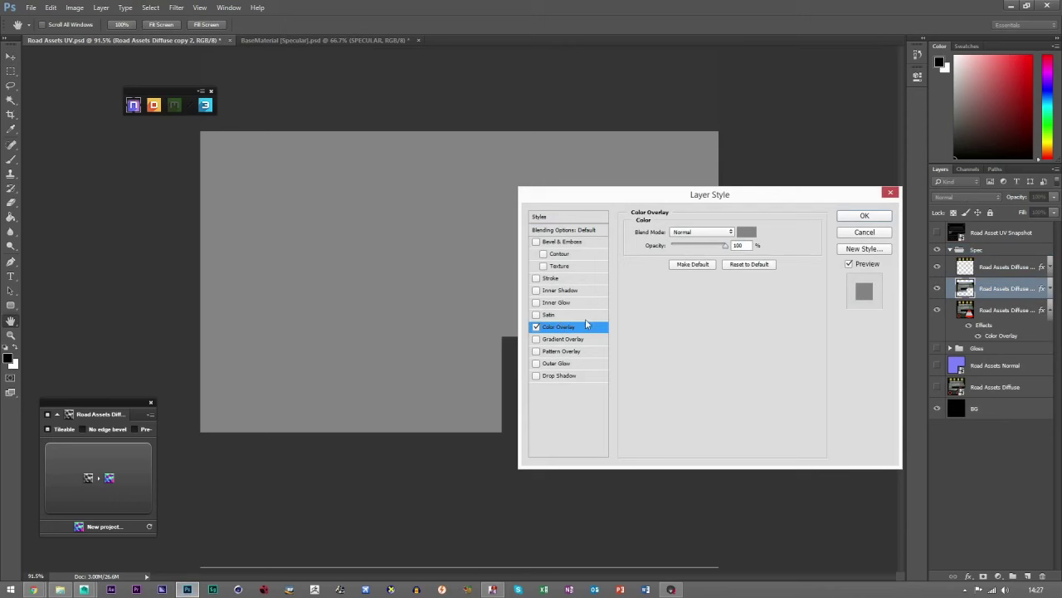
pyautogui.click(747, 231)
pyautogui.write('b2b2b2')
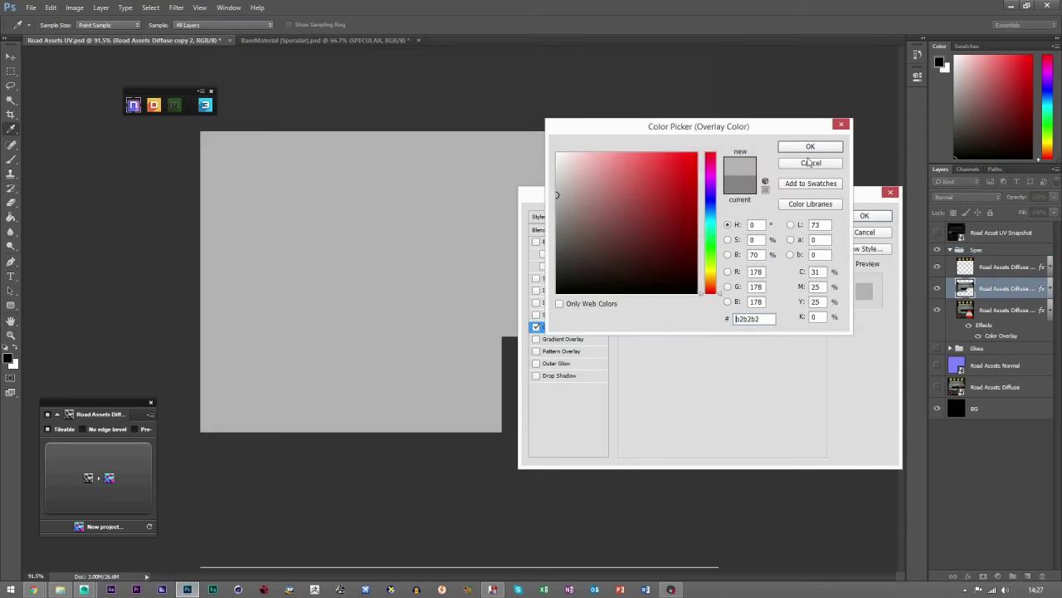
pyautogui.click(810, 147)
pyautogui.click(865, 215)
# - Collapse the Spec group and export the lightened map over Road Assets Spec.tga as a 24 bits/pixel Targa
pyautogui.click(950, 249)
pyautogui.click(51, 7)
pyautogui.click(67, 127)
pyautogui.click(166, 340)
pyautogui.click(100, 513)
pyautogui.doubleClick(315, 87)
pyautogui.click(564, 297)
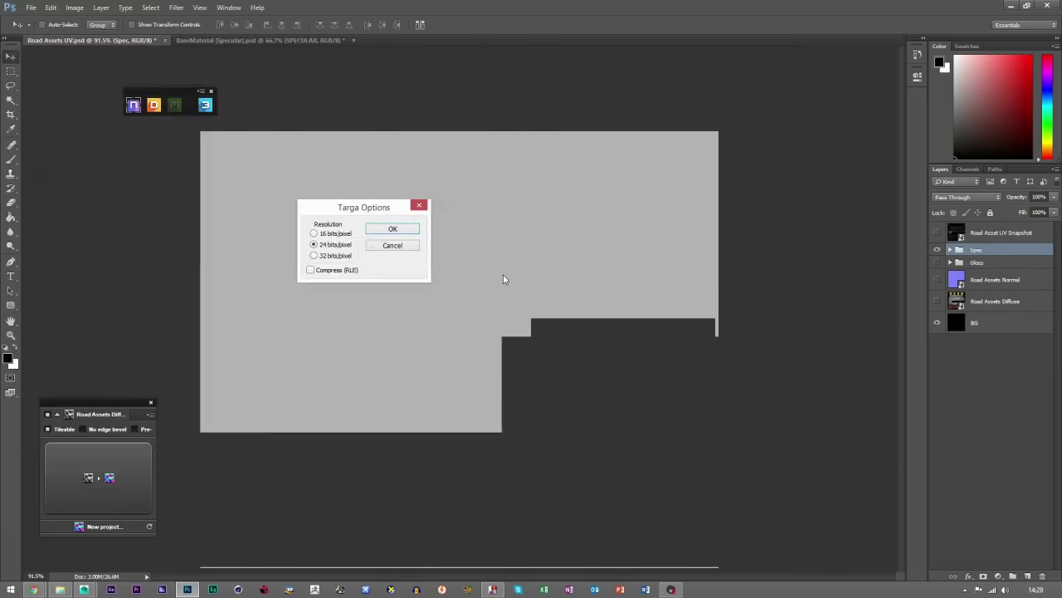
pyautogui.click(390, 229)
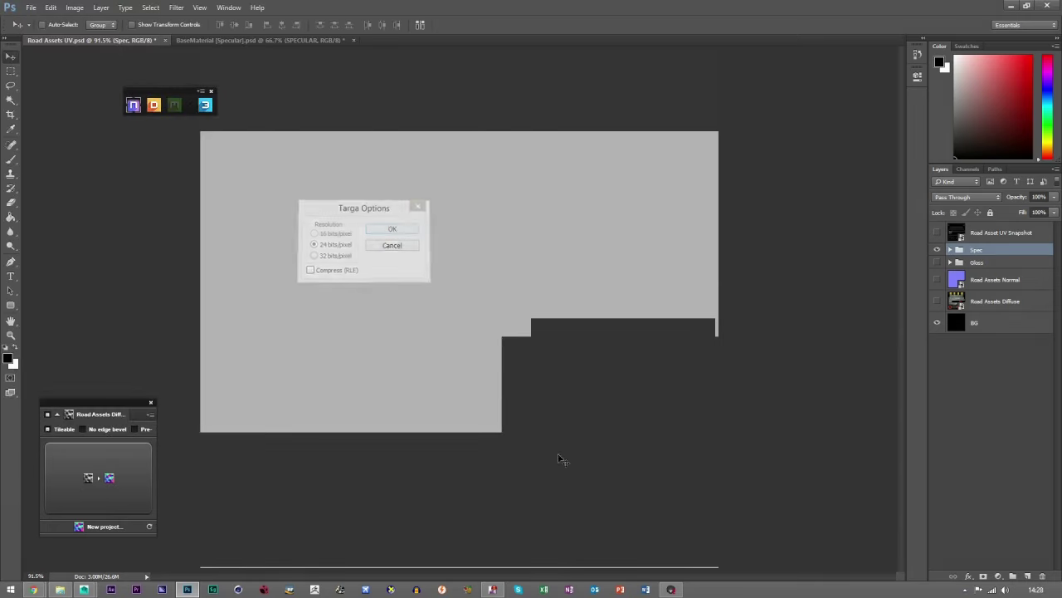
# - Switch to Marmoset Toolbag and inspect the barrier, speed bump and cones from several angles with the updated specular map
pyautogui.click(672, 589)
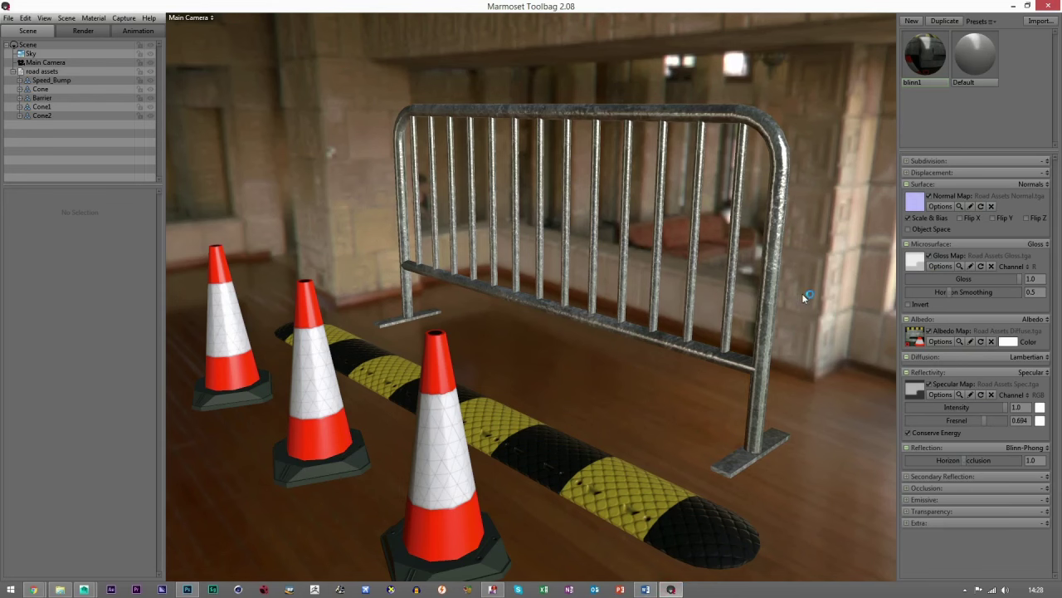
pyautogui.moveTo(747, 299); pyautogui.dragTo(674, 300)
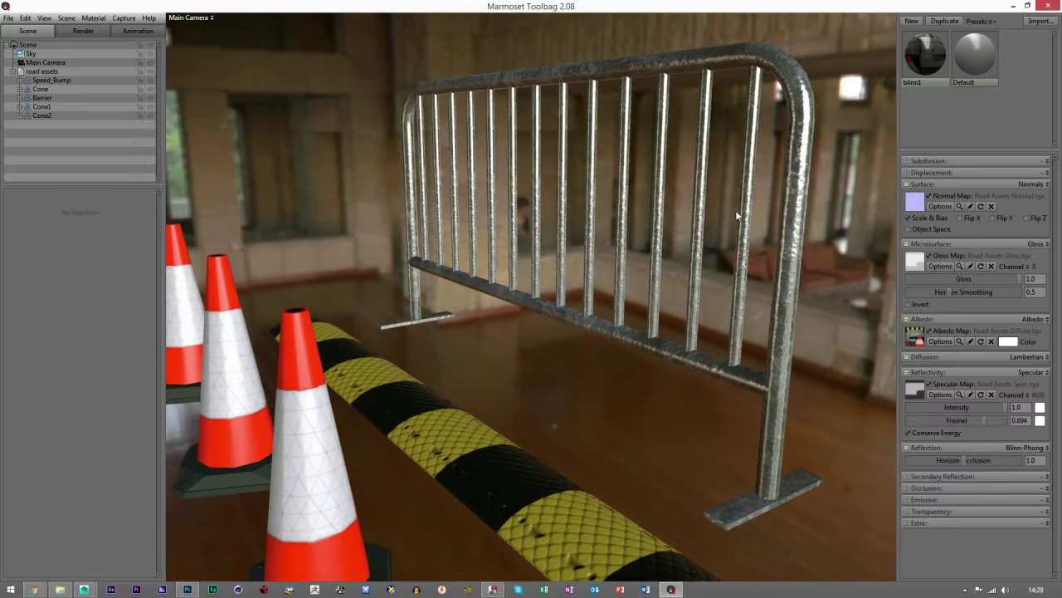
pyautogui.moveTo(736, 210); pyautogui.dragTo(756, 163)
pyautogui.moveTo(732, 454); pyautogui.dragTo(617, 386)
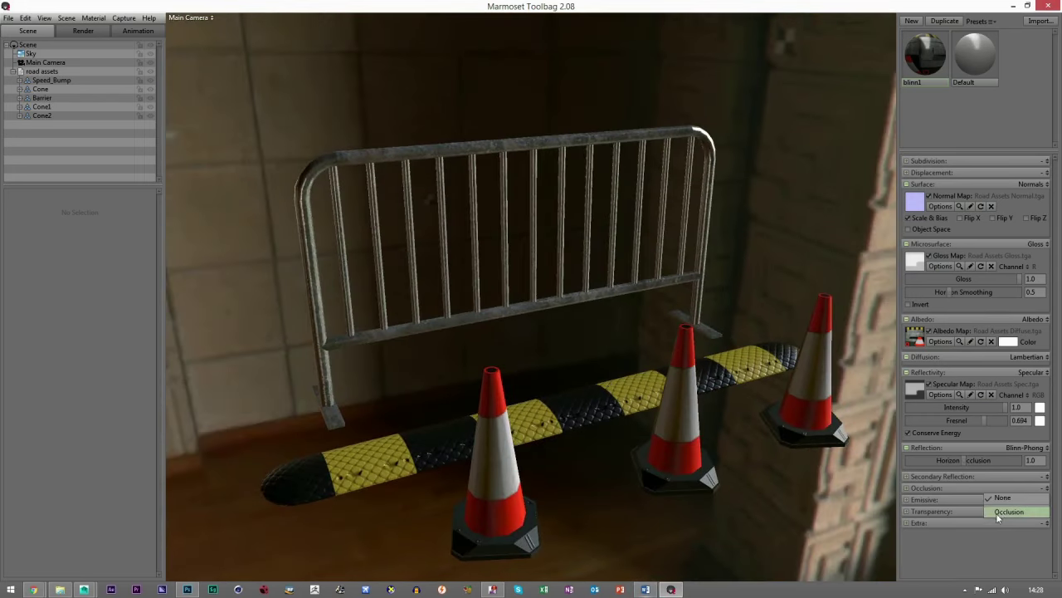
# - Enable occlusion on the blinn1 material and load Road Assets_occlusion as its occlusion map
pyautogui.click(1001, 512)
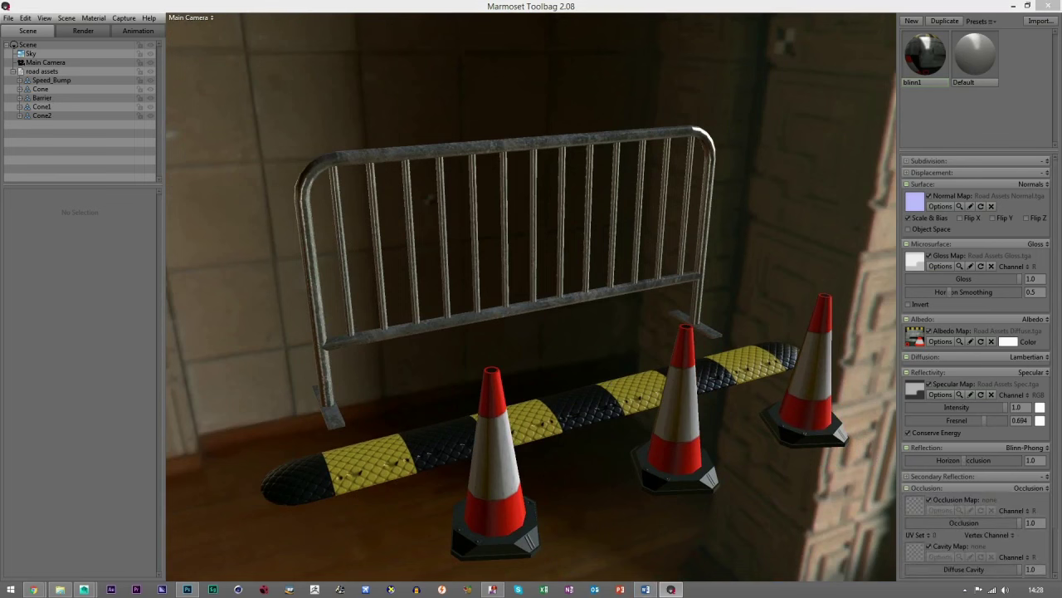
pyautogui.click(915, 504)
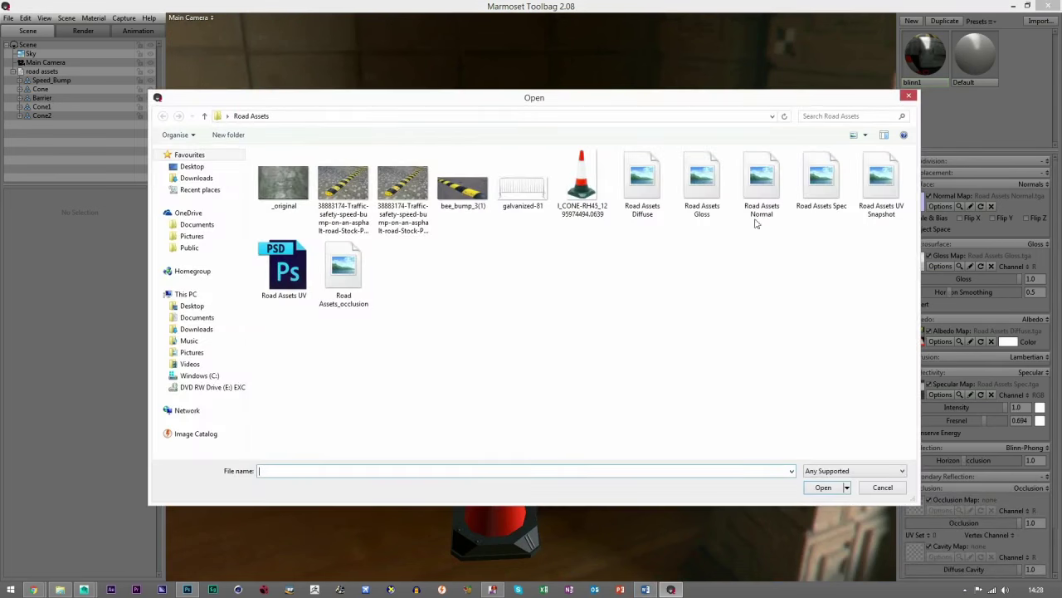
pyautogui.doubleClick(347, 282)
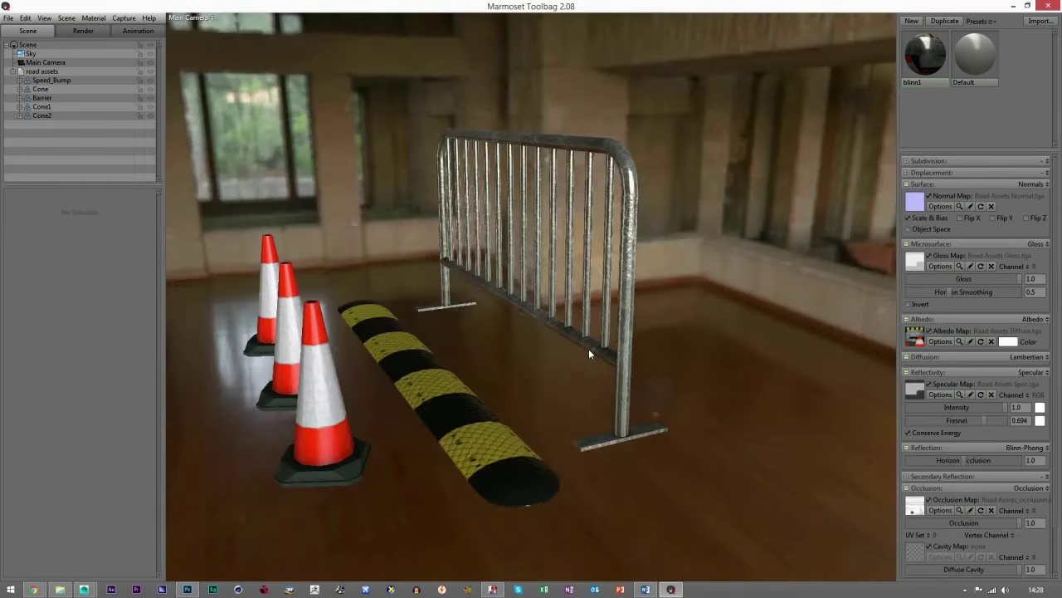
# - Switch to Photoshop, hide the Spec group and show the Road Assets Diffuse layer in Road Assets UV.psd
pyautogui.moveTo(589, 349); pyautogui.dragTo(629, 420)
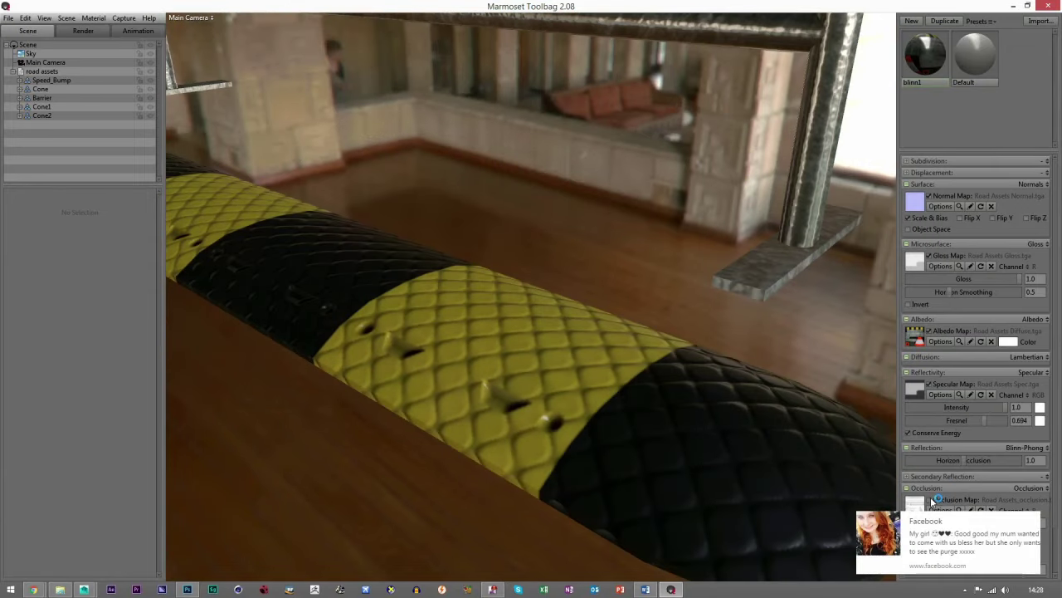
pyautogui.moveTo(547, 378); pyautogui.dragTo(521, 372)
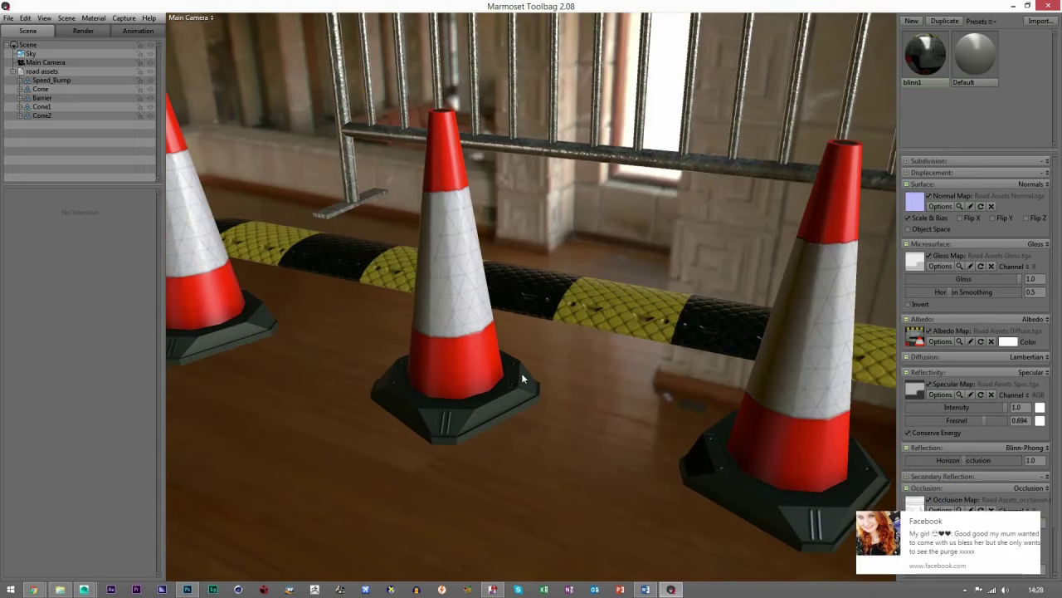
pyautogui.click(189, 590)
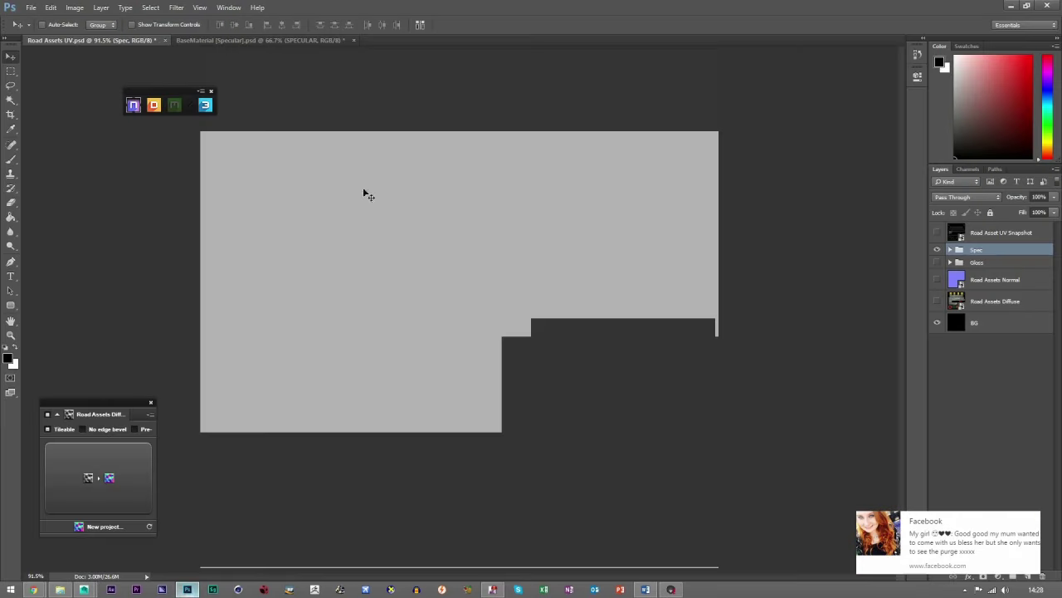
pyautogui.click(937, 250)
pyautogui.click(937, 301)
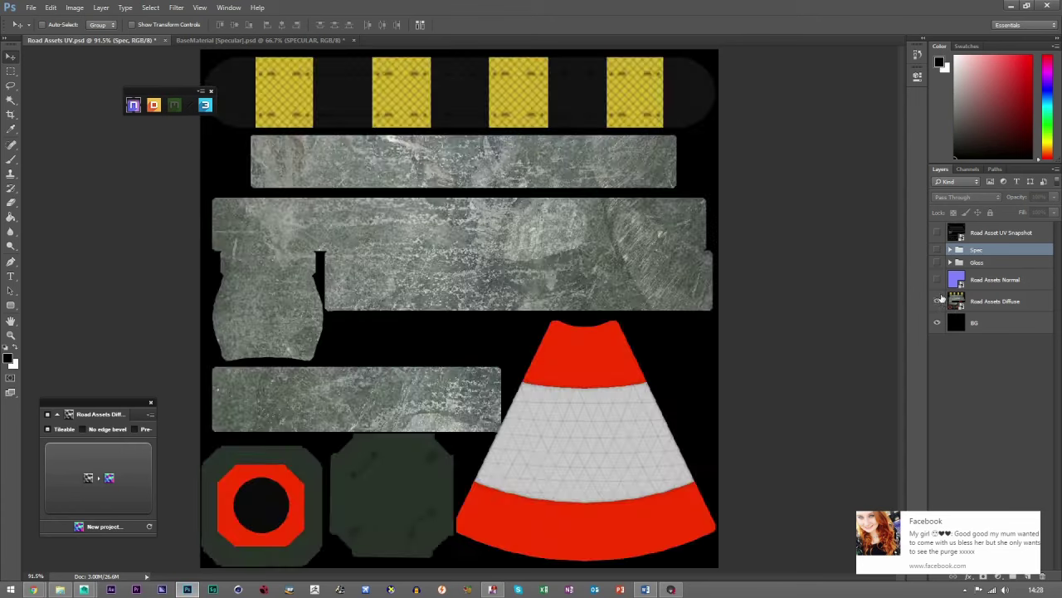
pyautogui.click(27, 9)
pyautogui.click(50, 203)
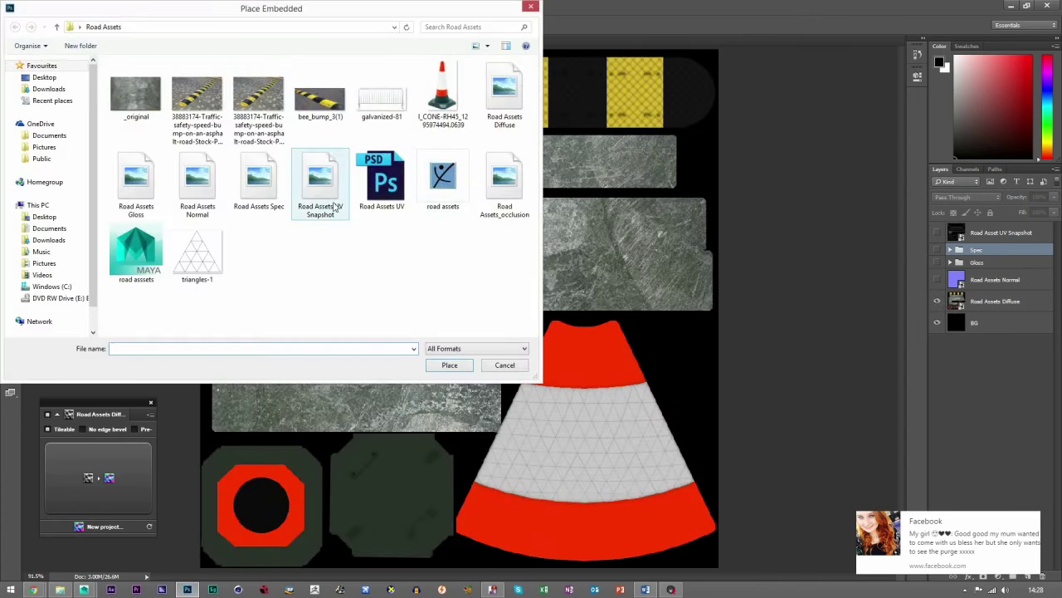
pyautogui.doubleClick(208, 185)
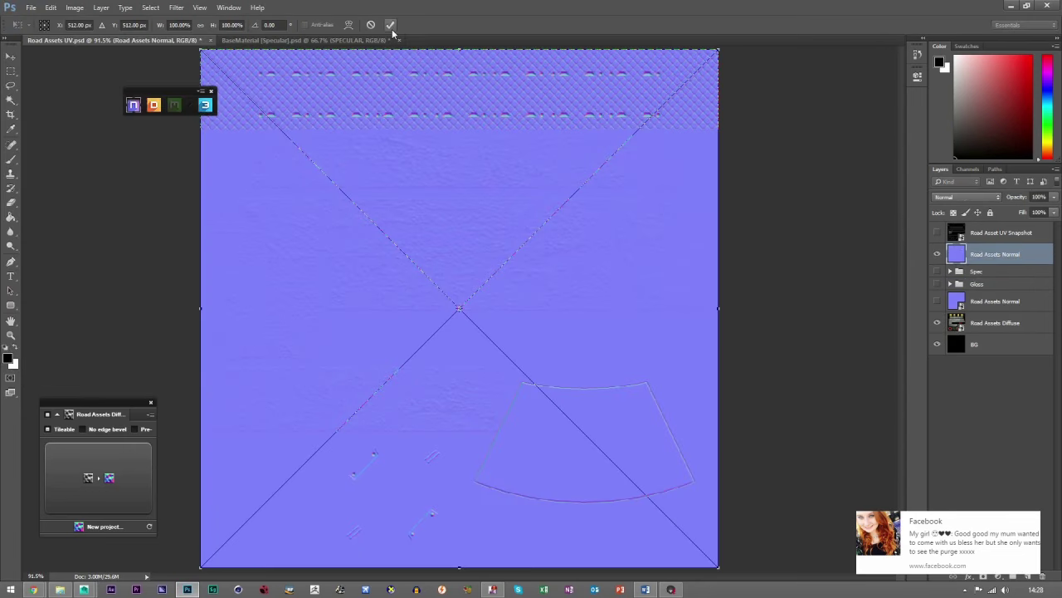
pyautogui.click(371, 26)
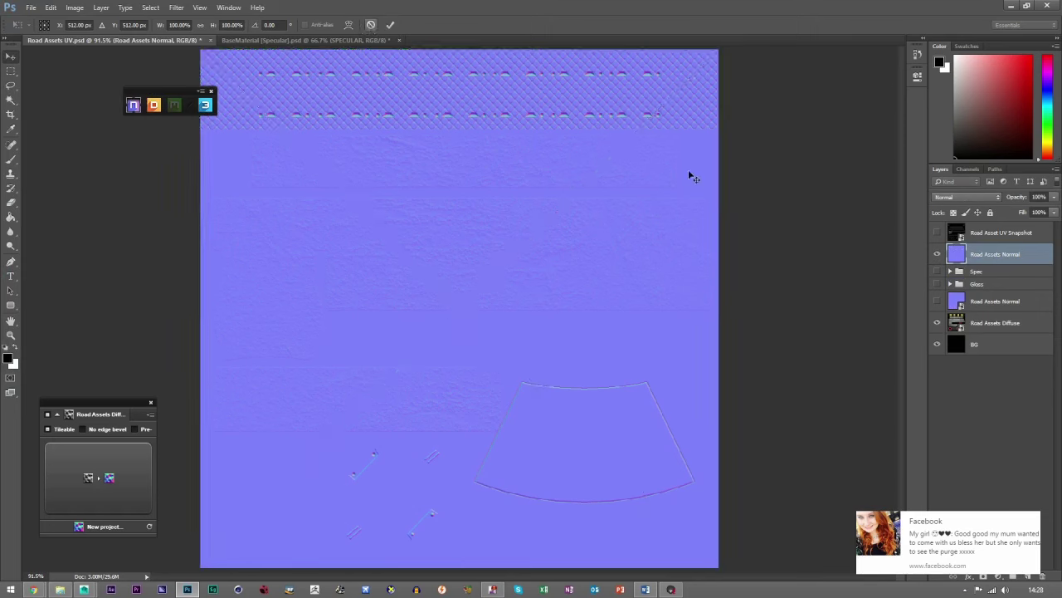
# - Place the Road Assets_occlusion image as an embedded layer in Road Assets UV.psd and hide it
pyautogui.click(47, 9)
pyautogui.click(71, 206)
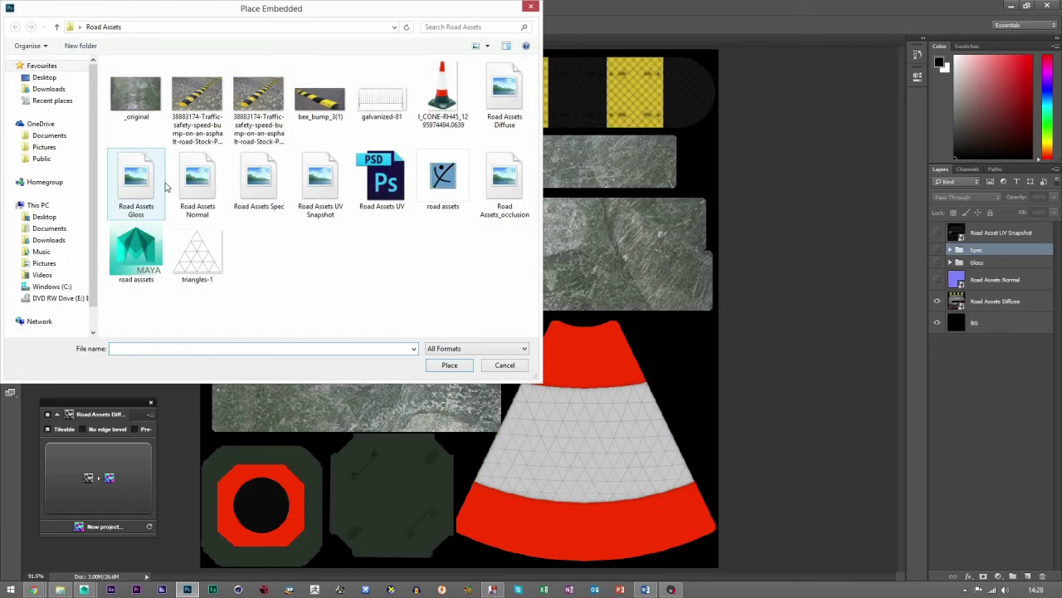
pyautogui.doubleClick(504, 178)
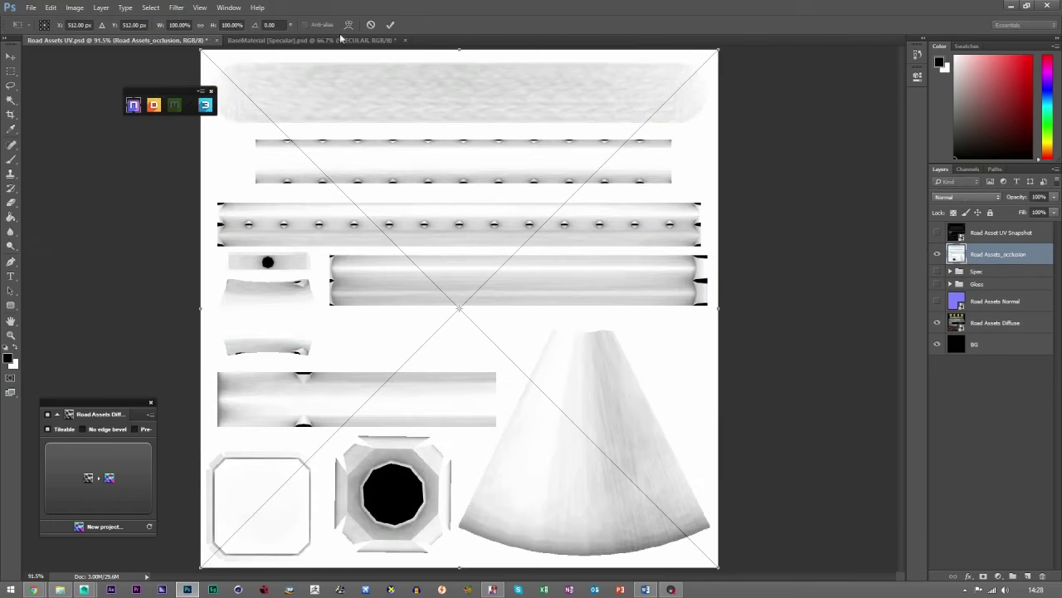
pyautogui.click(395, 26)
pyautogui.click(937, 254)
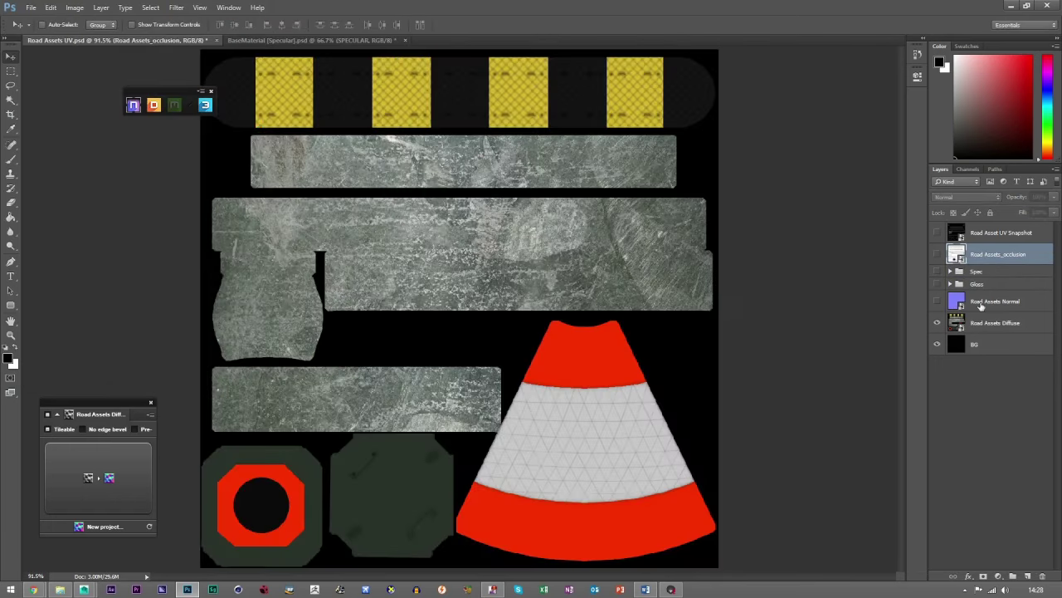
# - Close the BaseMaterial [Specular] document and open the Road Assets Normal Targa file
pyautogui.click(405, 40)
pyautogui.click(512, 224)
pyautogui.click(31, 7)
pyautogui.click(41, 32)
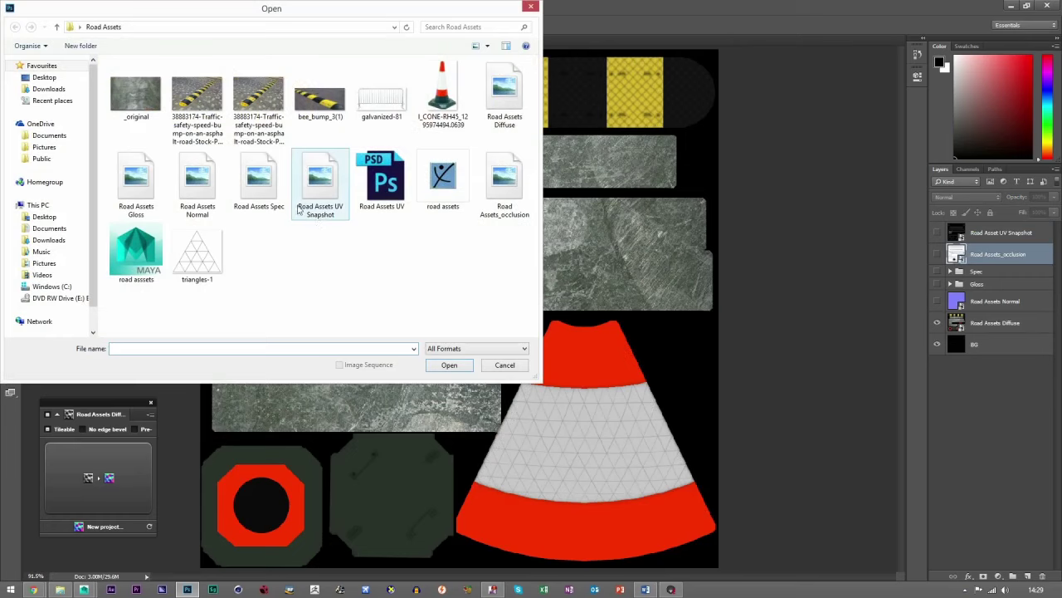
pyautogui.doubleClick(197, 178)
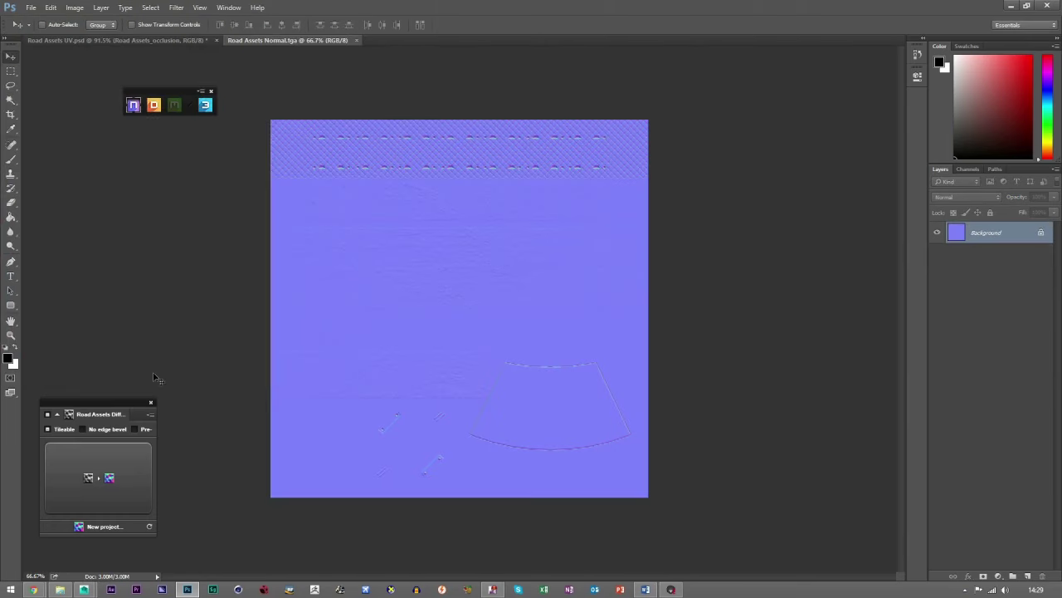
# - Generate an AO map from the active normal map document with the Map Converter
pyautogui.click(150, 414)
pyautogui.click(200, 459)
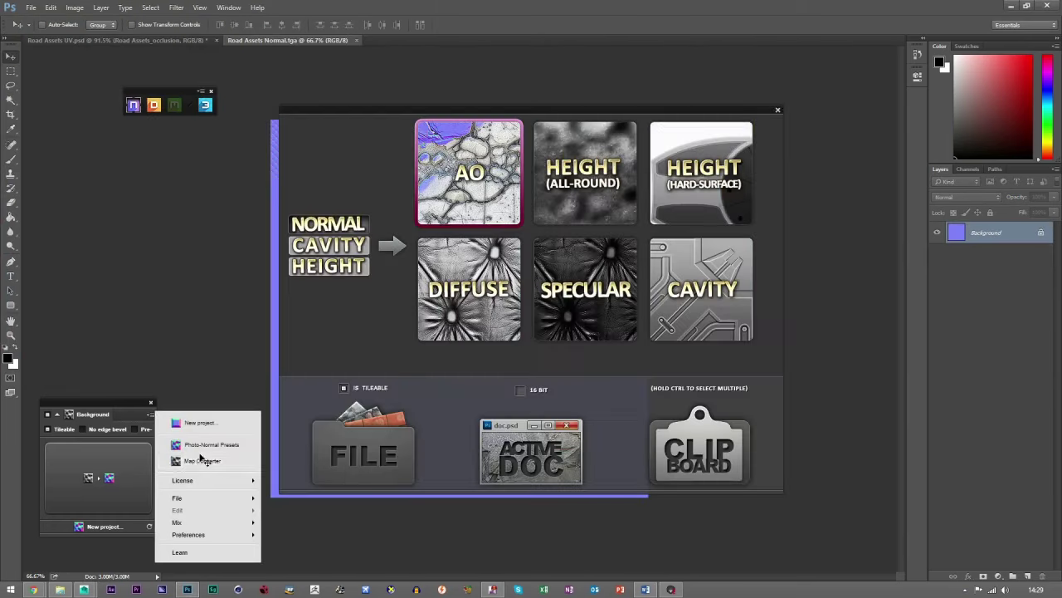
pyautogui.click(527, 452)
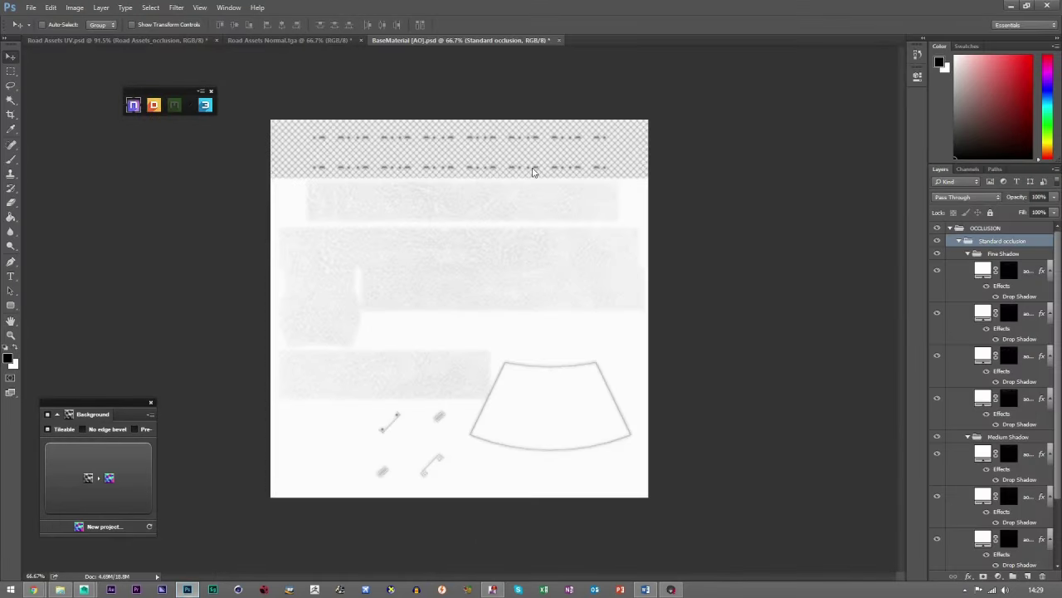
# - Merge the OCCLUSION group of the generated AO document and paste its full contents into Road Assets UV.psd
pyautogui.rightClick(980, 228)
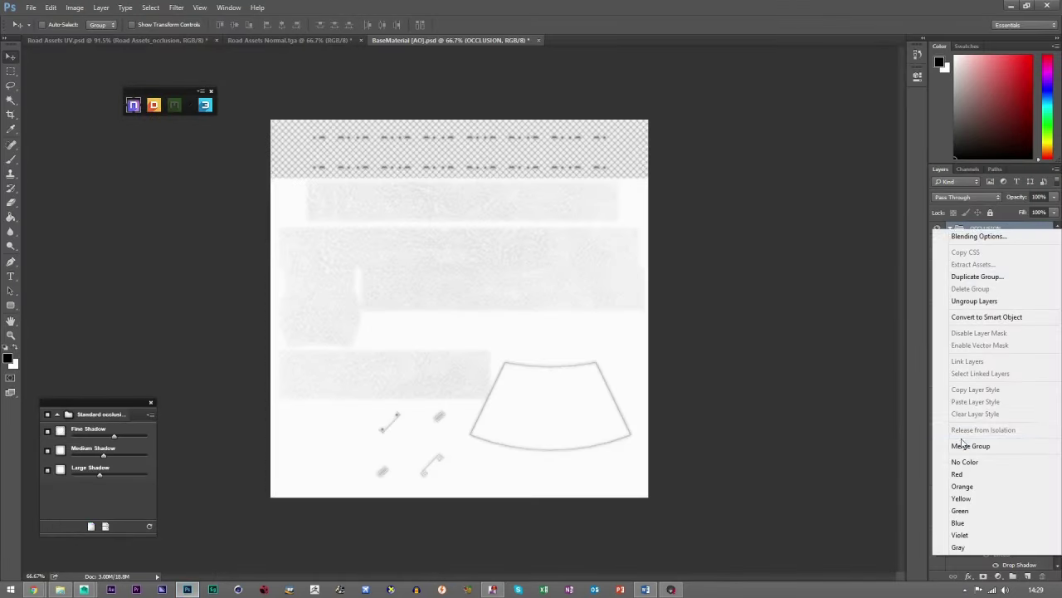
pyautogui.click(972, 445)
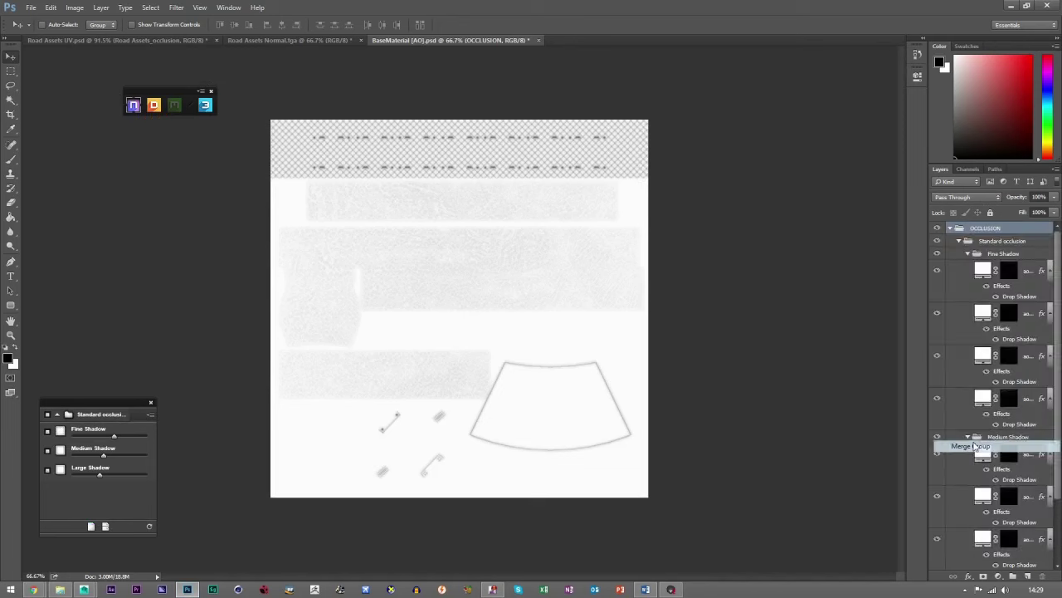
pyautogui.click(11, 70)
pyautogui.hotkey('ctrl', 'a')
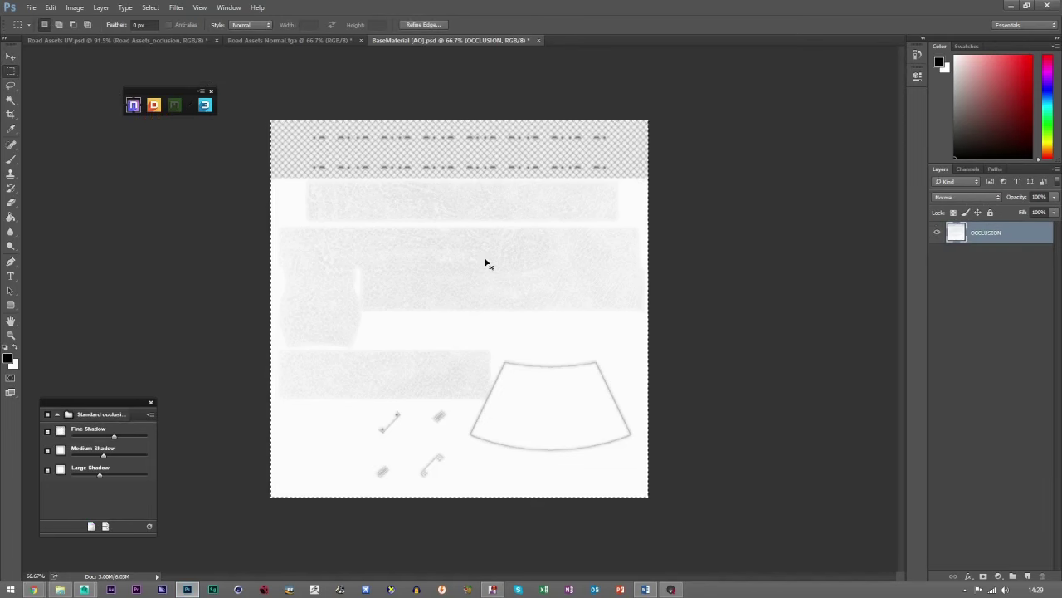
pyautogui.click(166, 39)
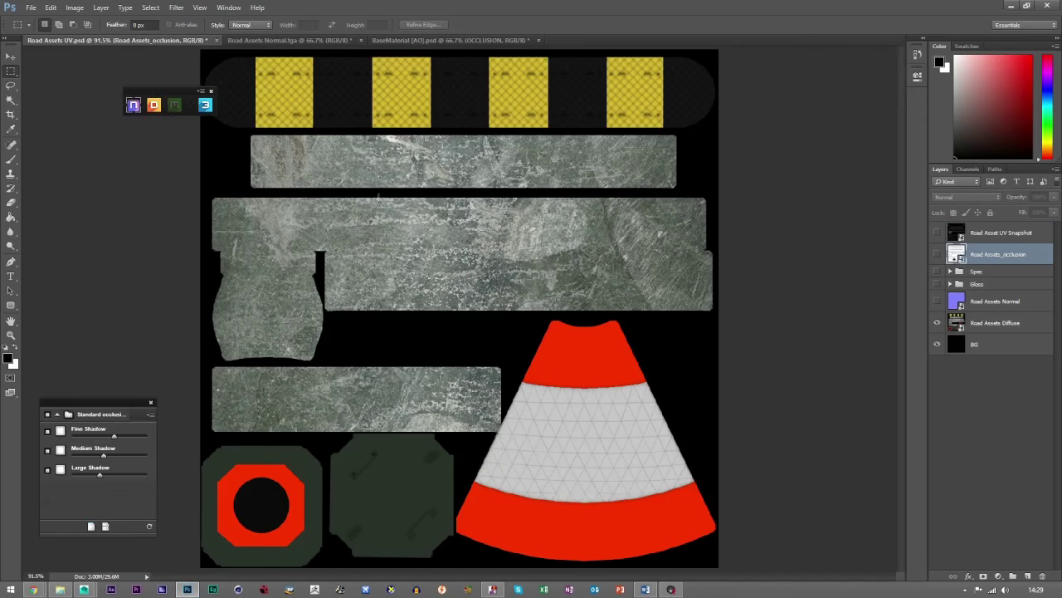
pyautogui.hotkey('ctrl', 'v')
pyautogui.click(11, 58)
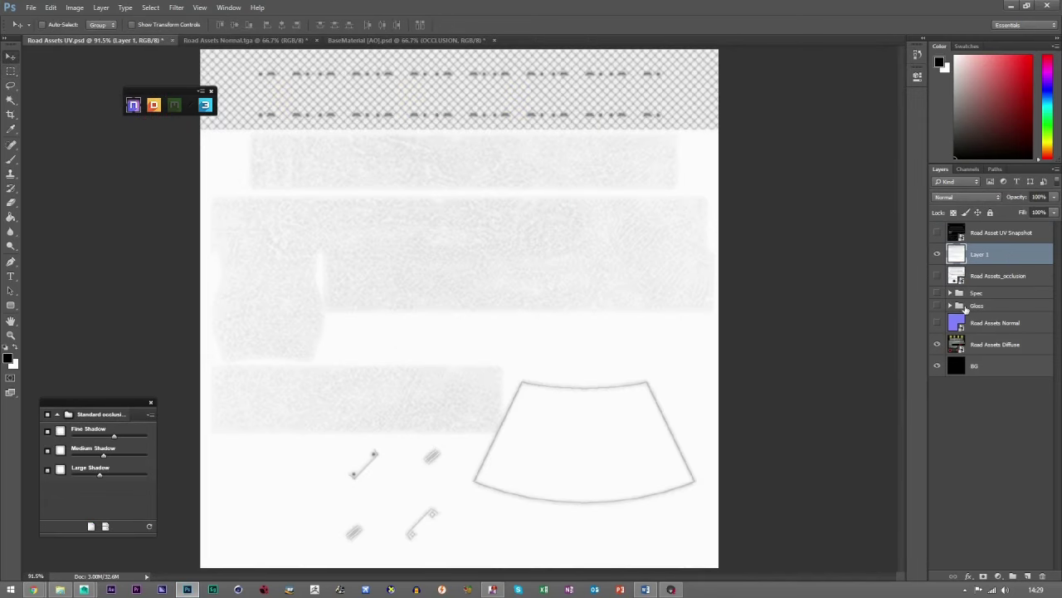
# - Show the Road Assets_occlusion layer and set the pasted AO layer above it to Multiply blending
pyautogui.click(938, 276)
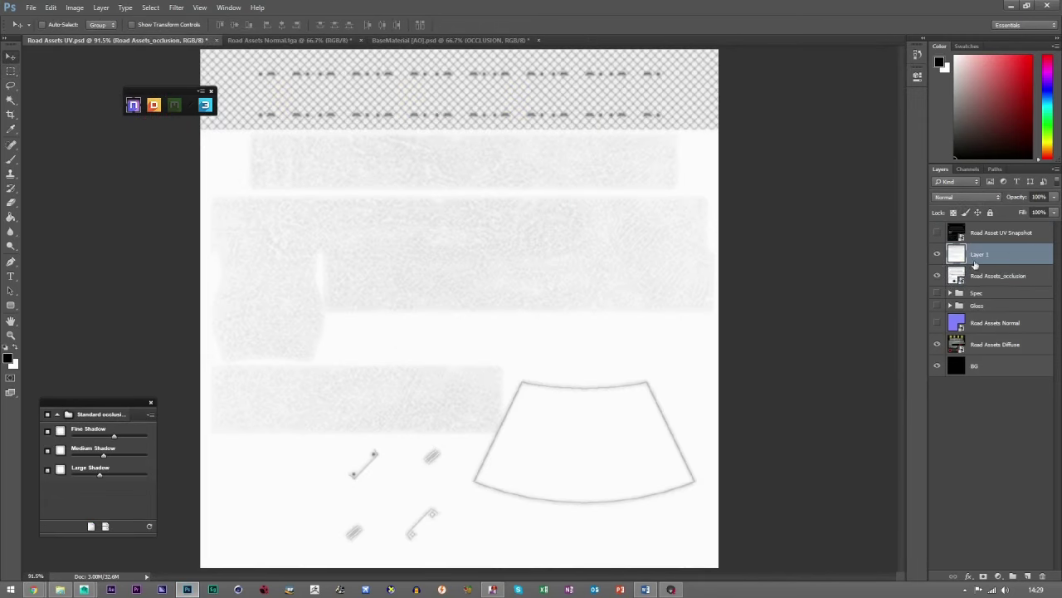
pyautogui.click(938, 257)
pyautogui.click(938, 257)
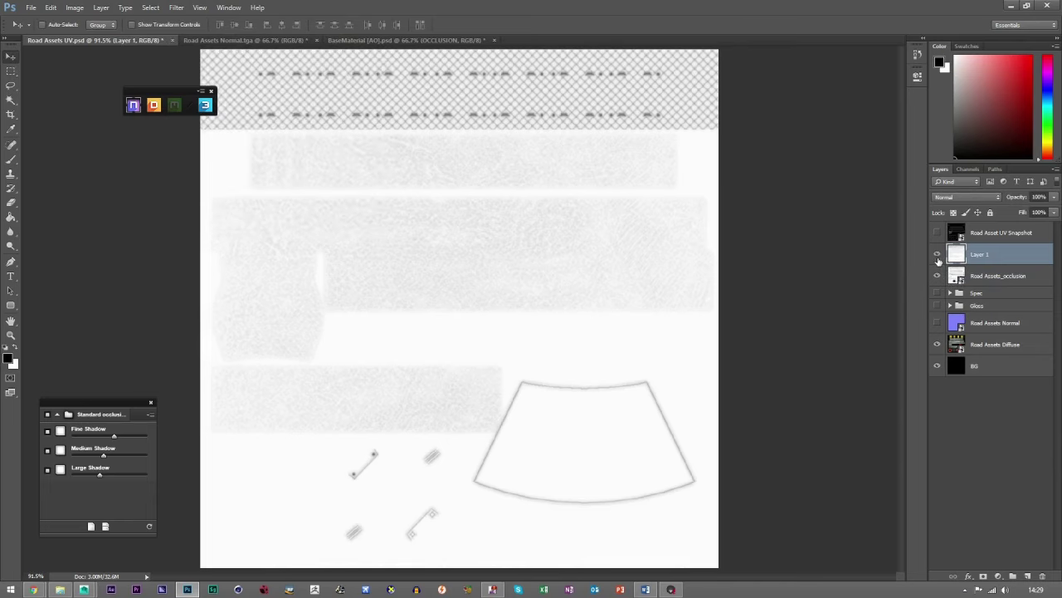
pyautogui.click(983, 277)
pyautogui.click(1001, 249)
pyautogui.click(968, 198)
pyautogui.click(953, 234)
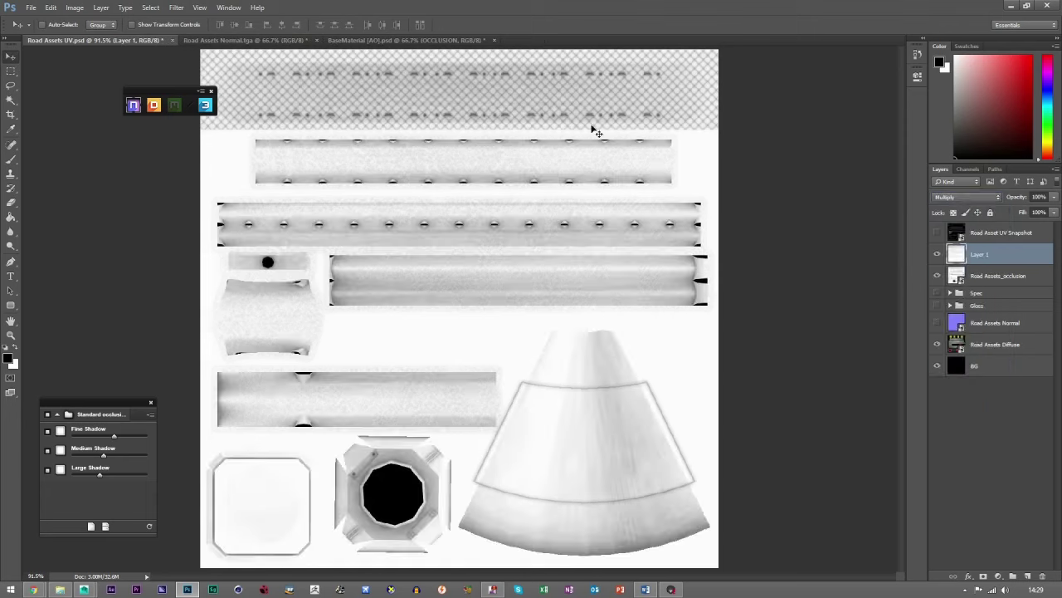
# - Merge Layer 1 and the Road Assets_occlusion layer into one layer
pyautogui.click(984, 279)
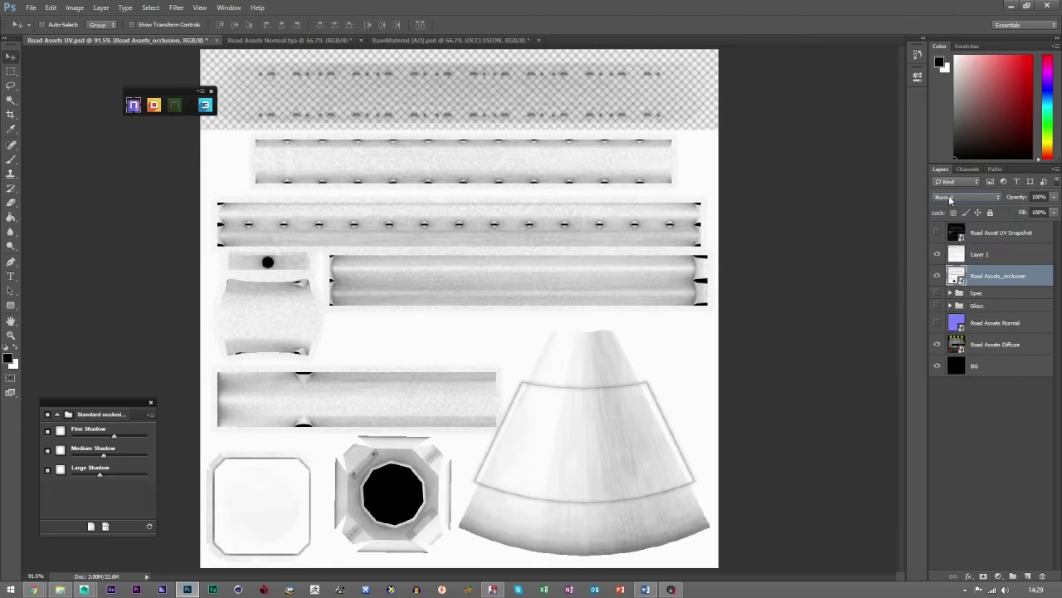
pyautogui.click(1001, 257)
pyautogui.keyDown('shift'); pyautogui.click(986, 275); pyautogui.keyUp('shift')
pyautogui.rightClick(985, 275)
pyautogui.click(909, 446)
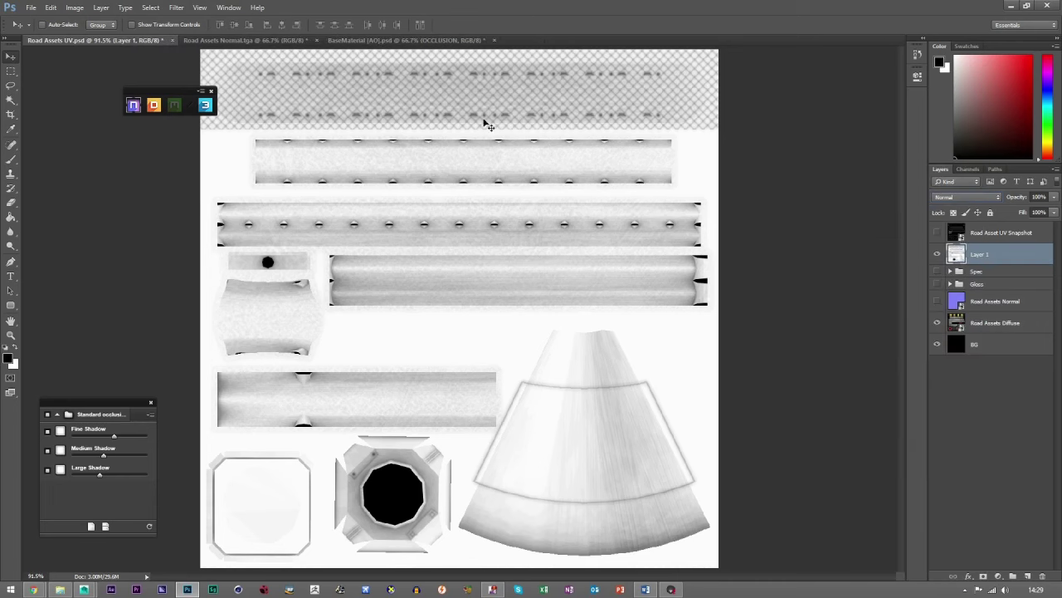
# - Save a copy of the combined occlusion map as a Targa file named Road Assets AO
pyautogui.click(31, 8)
pyautogui.click(50, 130)
pyautogui.click(150, 339)
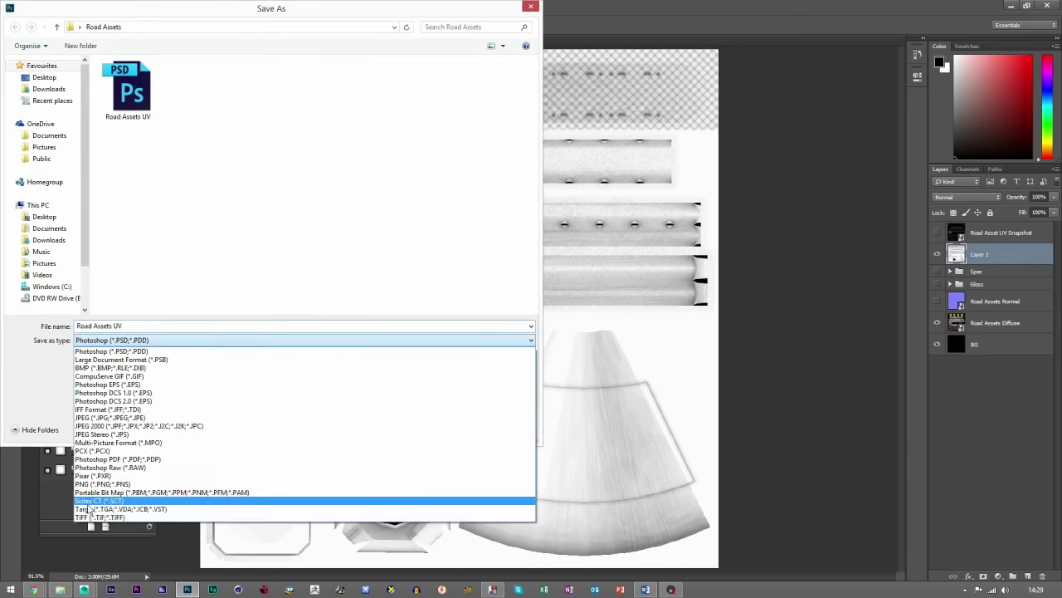
pyautogui.click(124, 498)
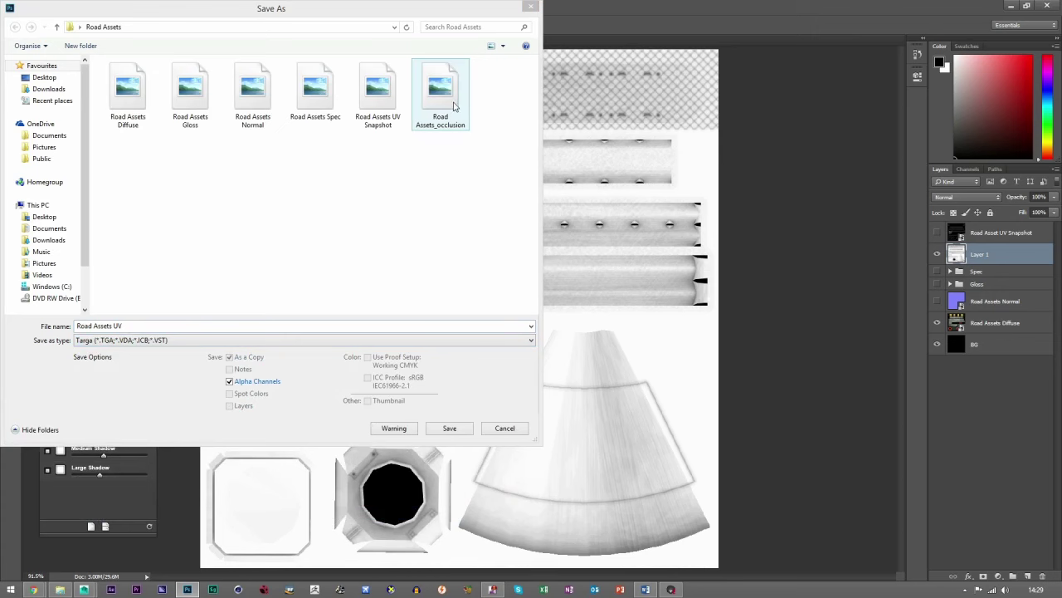
pyautogui.doubleClick(178, 324)
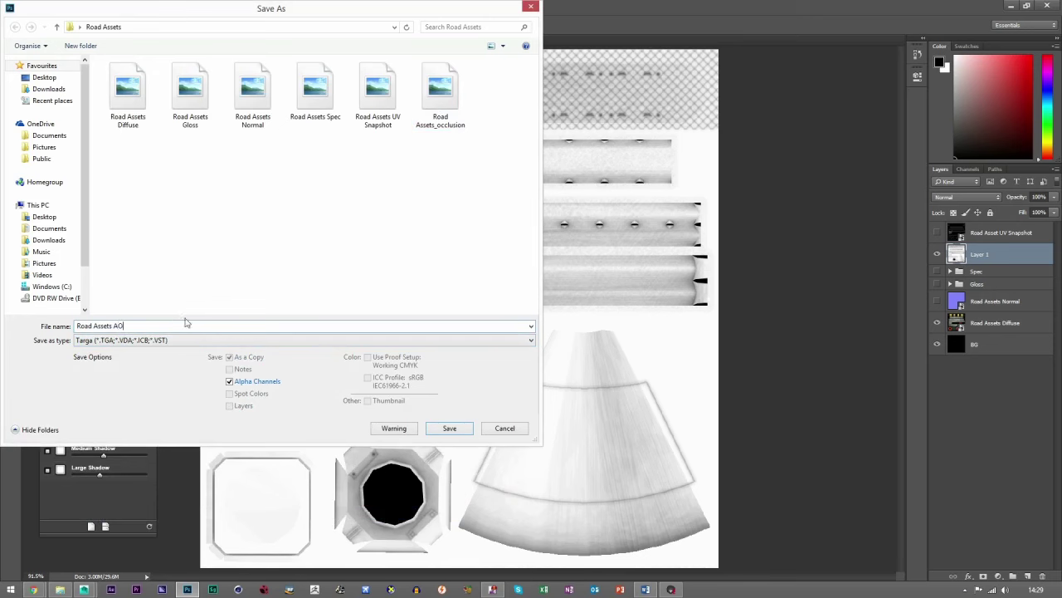
pyautogui.click(431, 429)
pyautogui.click(388, 232)
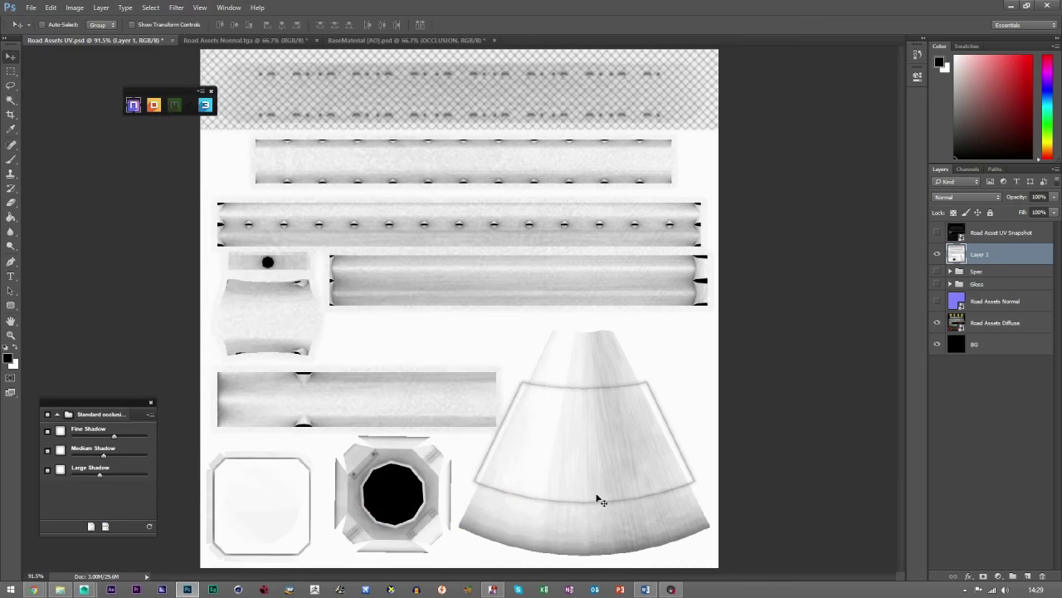
# - Switch to Marmoset Toolbag and load Road Assets AO as the occlusion map of blinn1
pyautogui.click(677, 590)
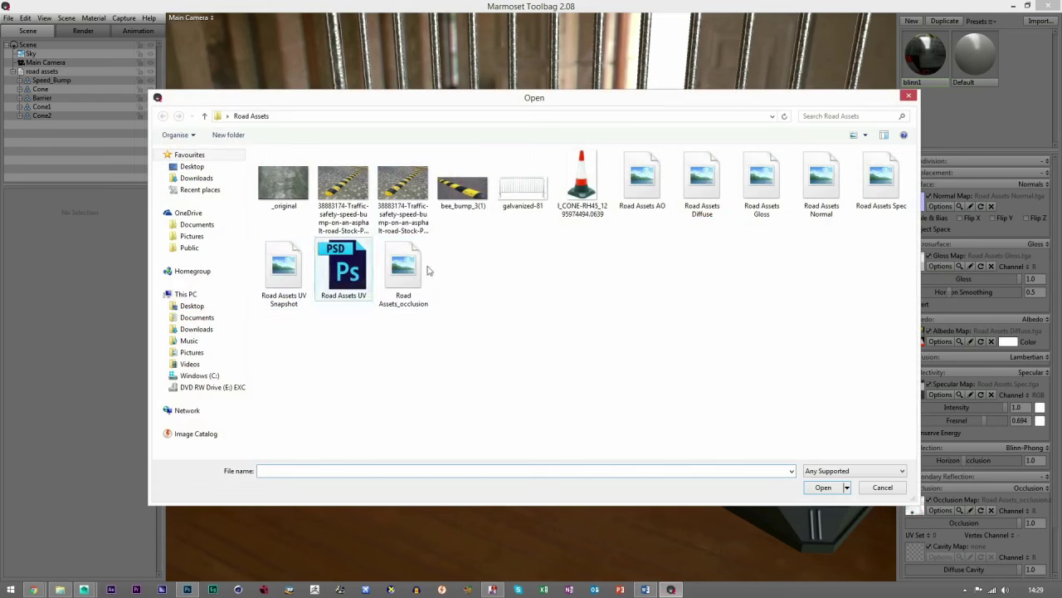
pyautogui.click(643, 186)
pyautogui.doubleClick(650, 193)
# - Check the new occlusion on the speed bump up close and reduce the blinn1 occlusion strength to 0.504
pyautogui.moveTo(624, 269); pyautogui.dragTo(491, 321)
pyautogui.scroll(5, 604, 391)
pyautogui.moveTo(604, 396); pyautogui.dragTo(830, 440)
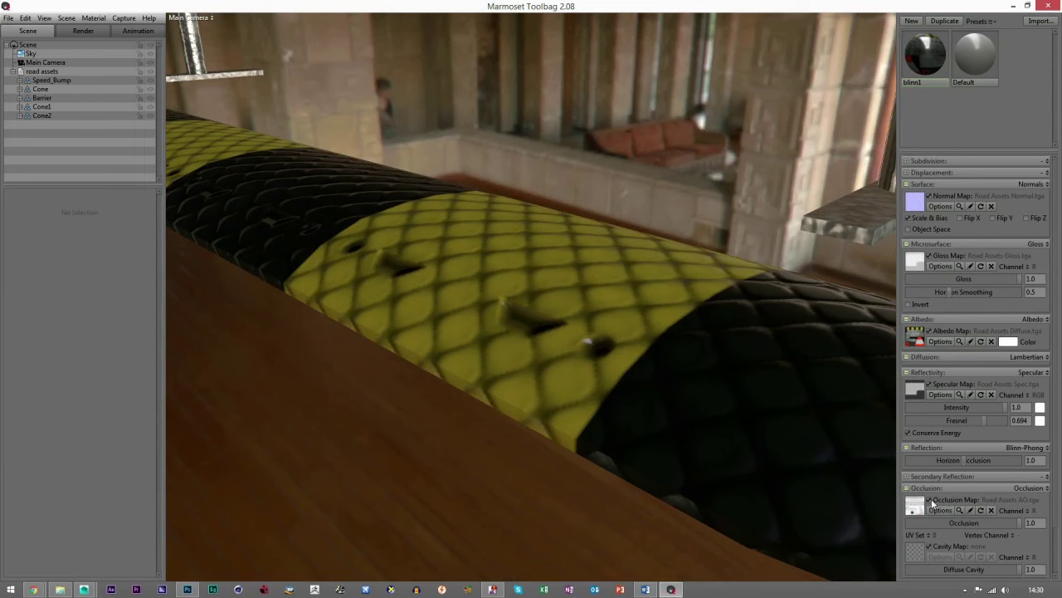
pyautogui.scroll(-2, 580, 331)
pyautogui.moveTo(581, 332); pyautogui.dragTo(682, 294)
pyautogui.scroll(2, 682, 294)
pyautogui.moveTo(1011, 524); pyautogui.dragTo(812, 526)
pyautogui.moveTo(954, 523)
pyautogui.mouseDown()
pyautogui.moveTo(920, 523)
pyautogui.moveTo(981, 522)
pyautogui.mouseUp()
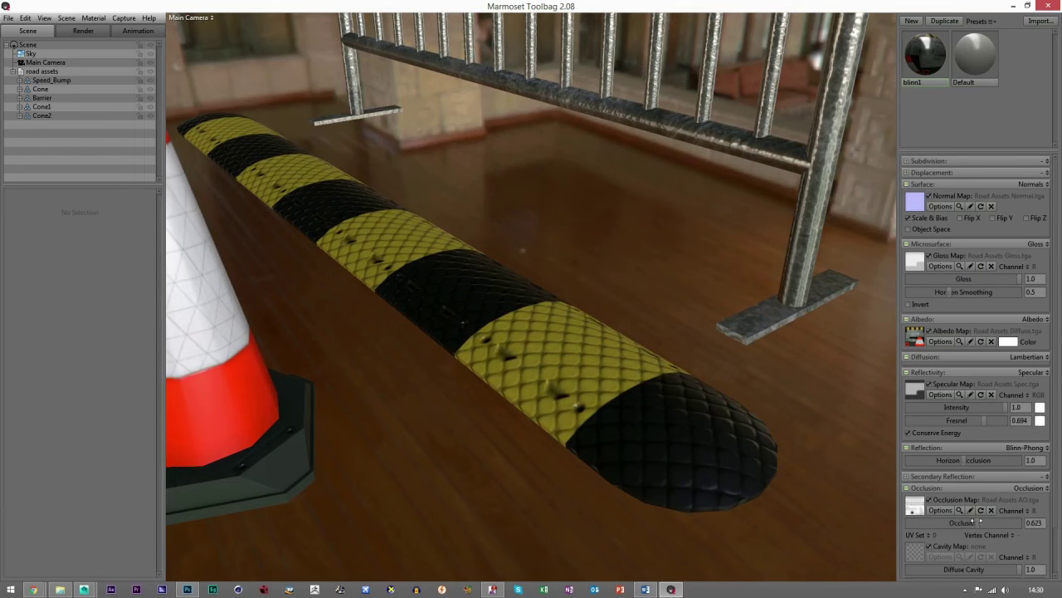
# - Open the Sky's light settings, try its rotation and inspect the barrier, cones and speed bump from several angles
pyautogui.moveTo(747, 349); pyautogui.dragTo(523, 366)
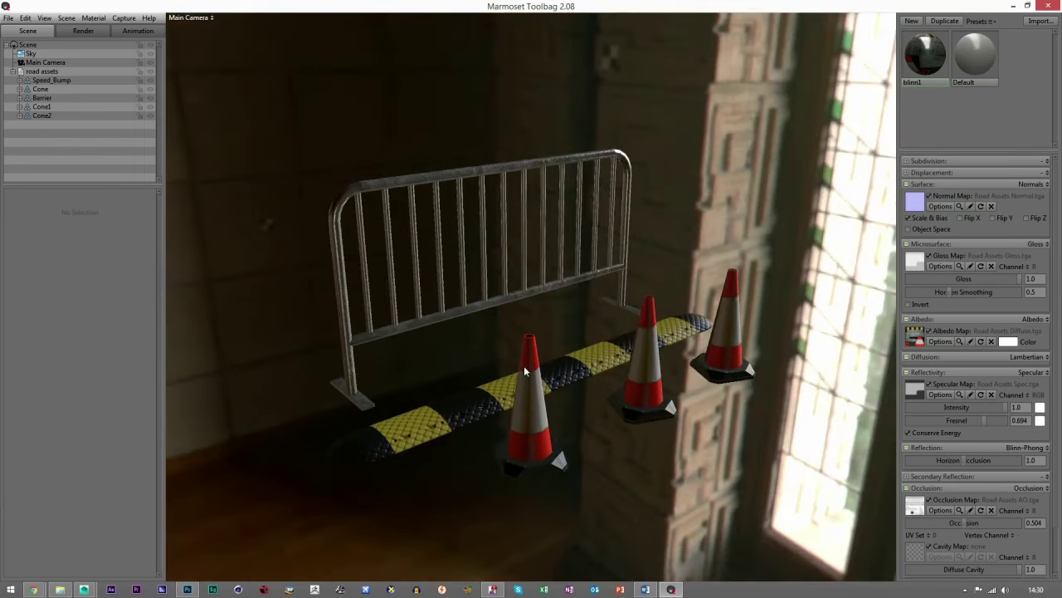
pyautogui.click(30, 54)
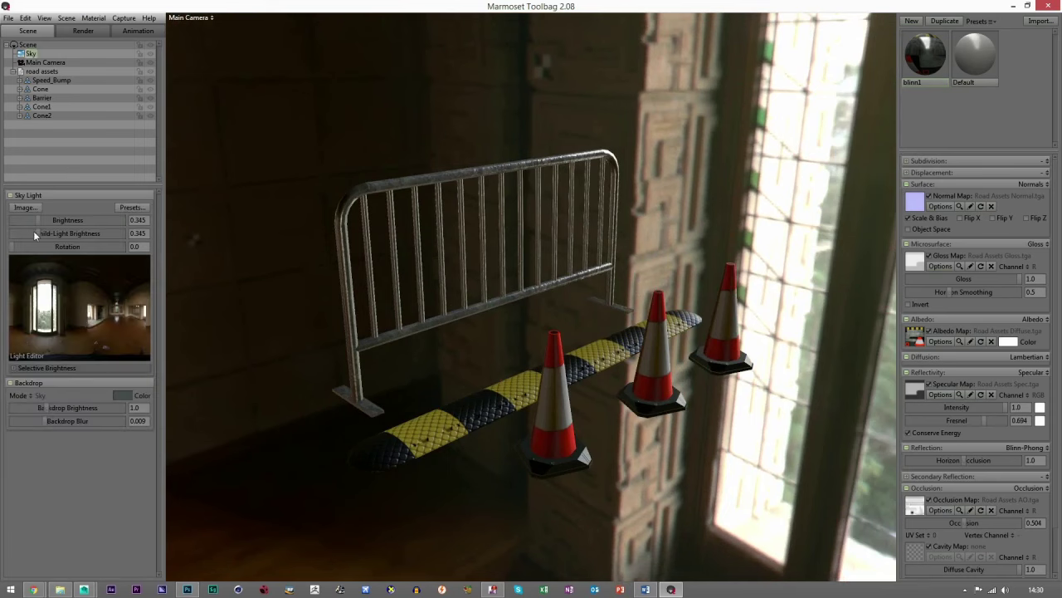
pyautogui.moveTo(18, 251)
pyautogui.mouseDown()
pyautogui.moveTo(135, 246)
pyautogui.moveTo(16, 255)
pyautogui.mouseUp()
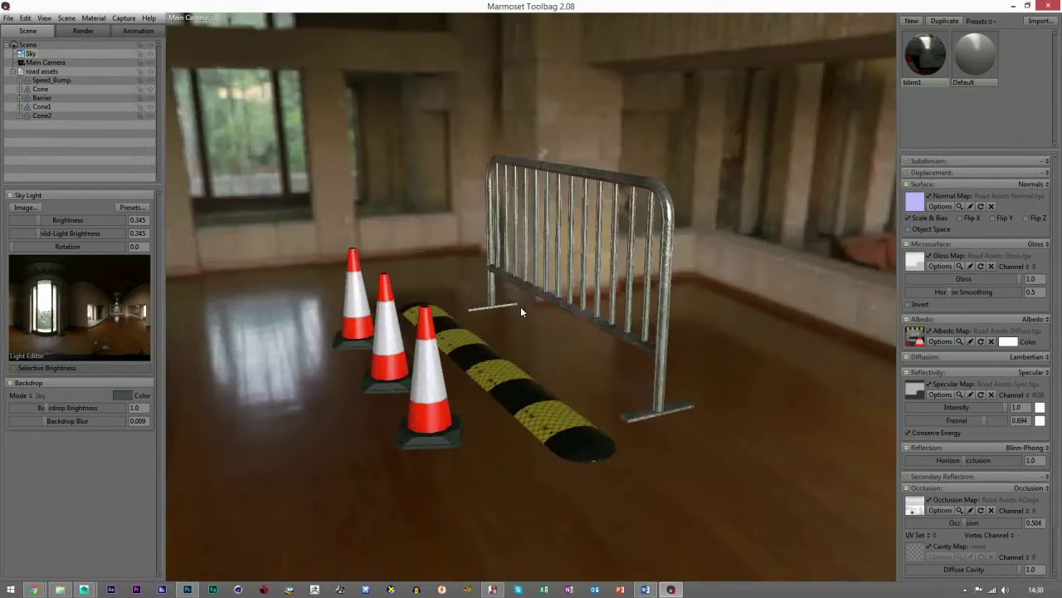
pyautogui.scroll(3, 522, 303)
pyautogui.moveTo(542, 299); pyautogui.dragTo(85, 166)
pyautogui.scroll(3, 536, 314)
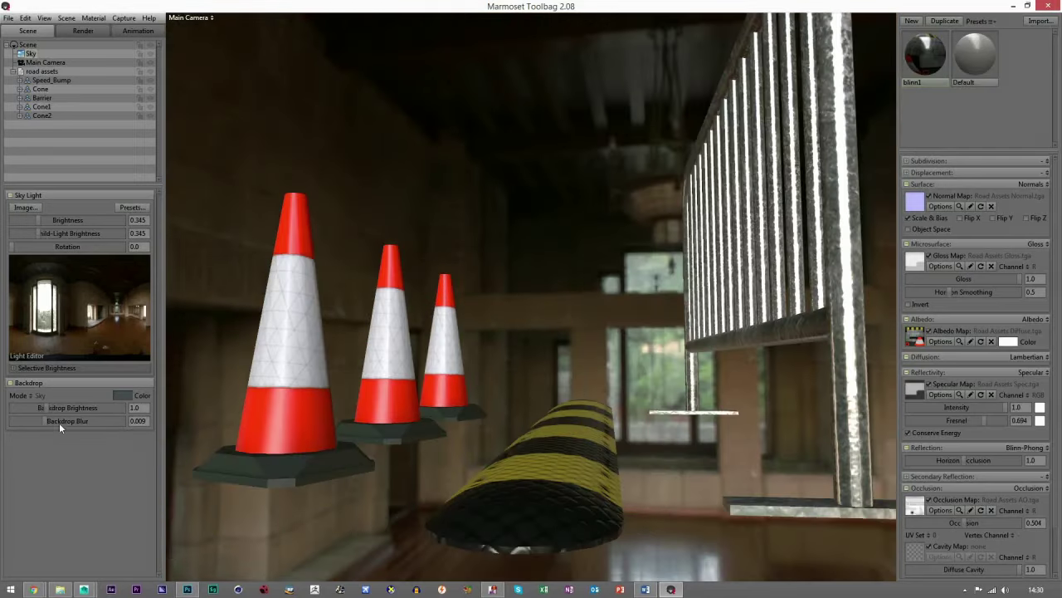
# - Set the Sky's backdrop brightness to 0.0 for a black background behind the road assets
pyautogui.moveTo(41, 408); pyautogui.dragTo(3, 391)
pyautogui.moveTo(591, 332); pyautogui.dragTo(341, 230)
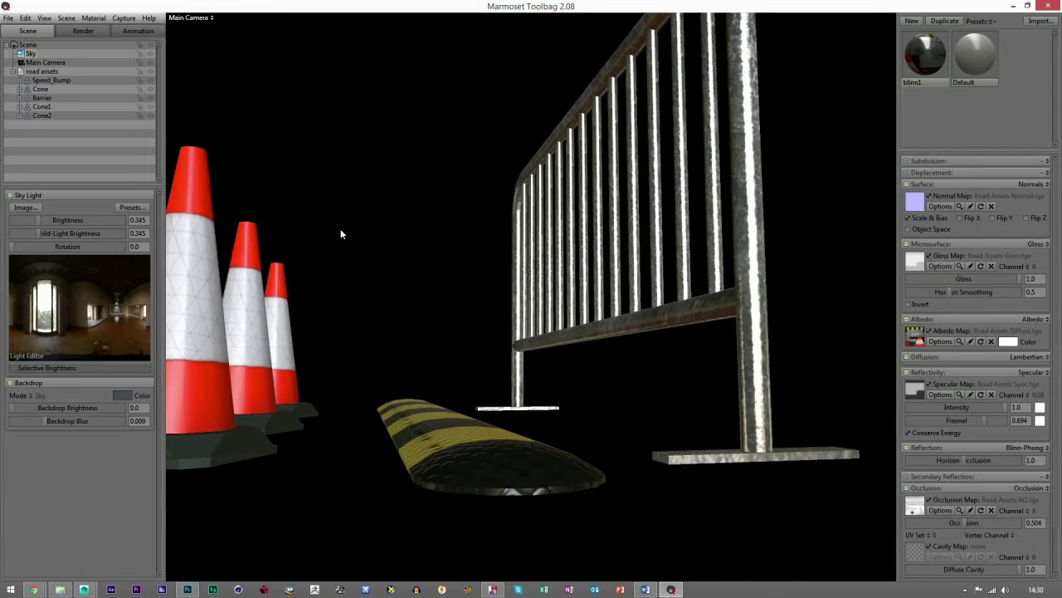
# - Enable depth of field in the Main Camera's focus settings and check its blur on the speed bump and barrier
pyautogui.click(43, 62)
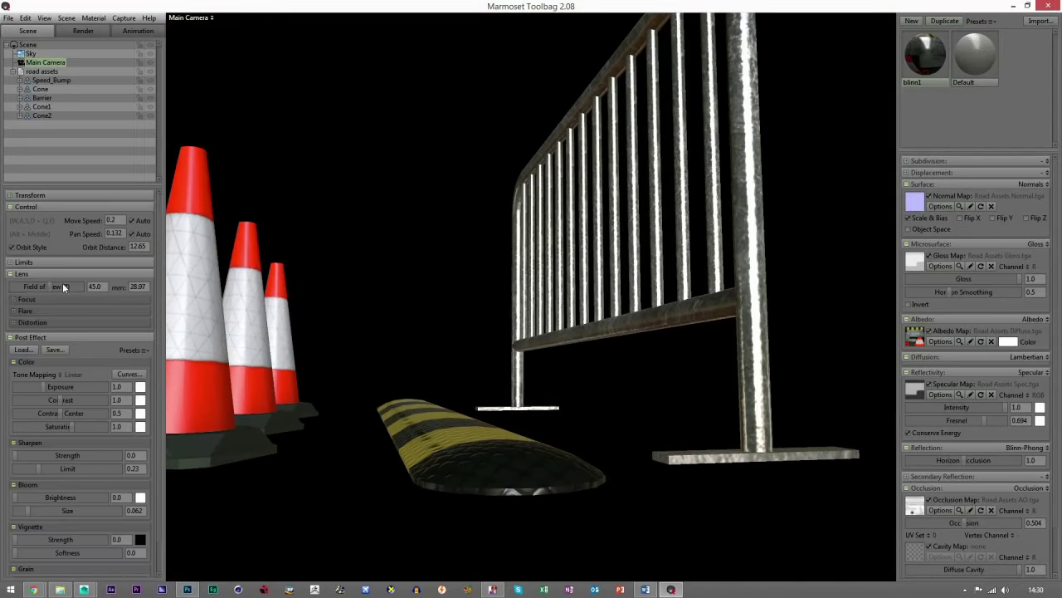
pyautogui.click(14, 299)
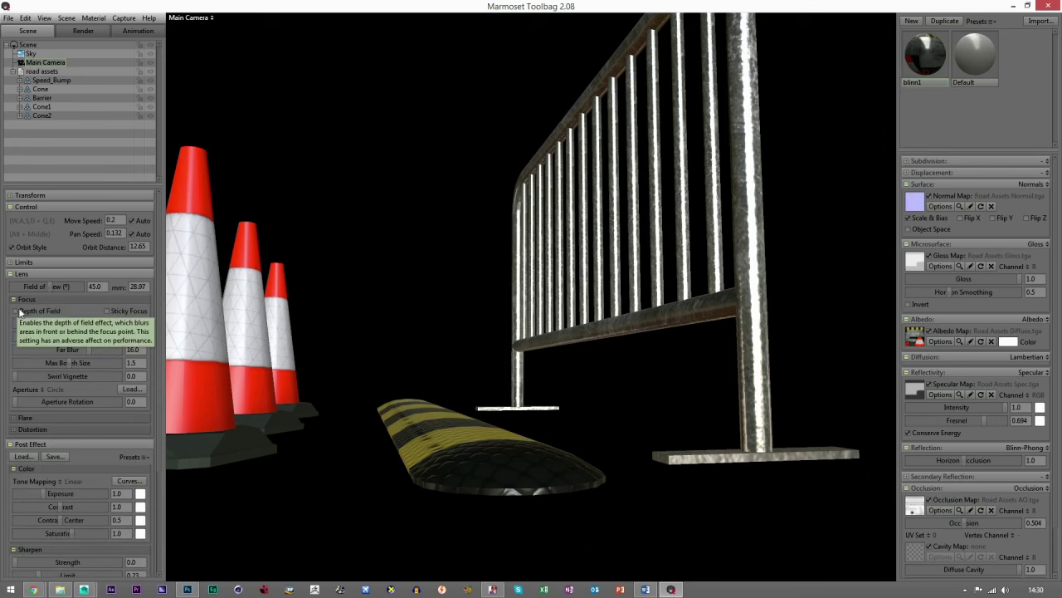
pyautogui.click(25, 311)
pyautogui.scroll(-3, 479, 403)
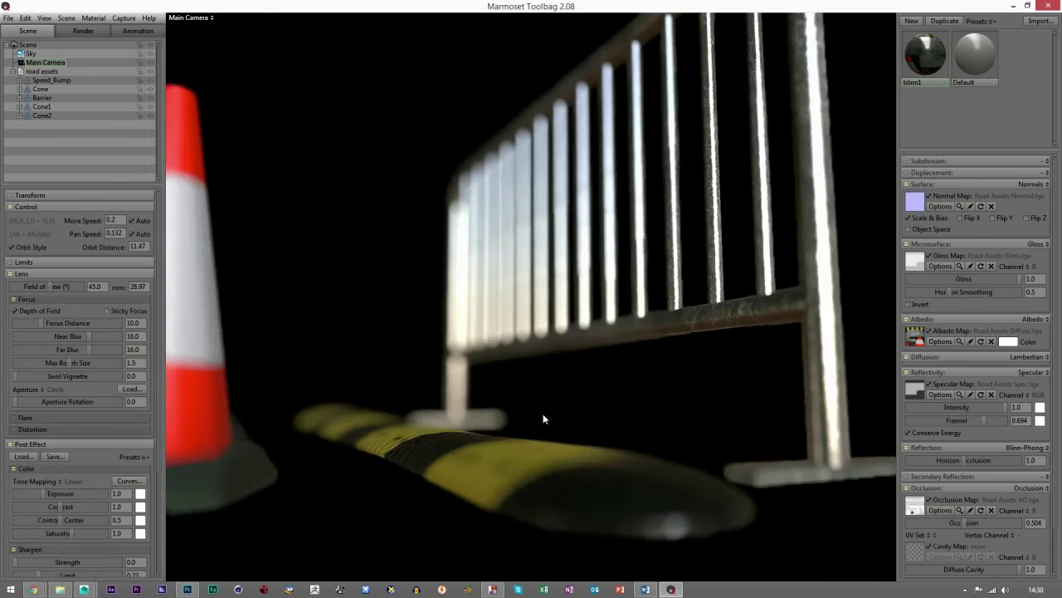
pyautogui.moveTo(537, 402); pyautogui.dragTo(469, 391)
pyautogui.scroll(-3, 496, 407)
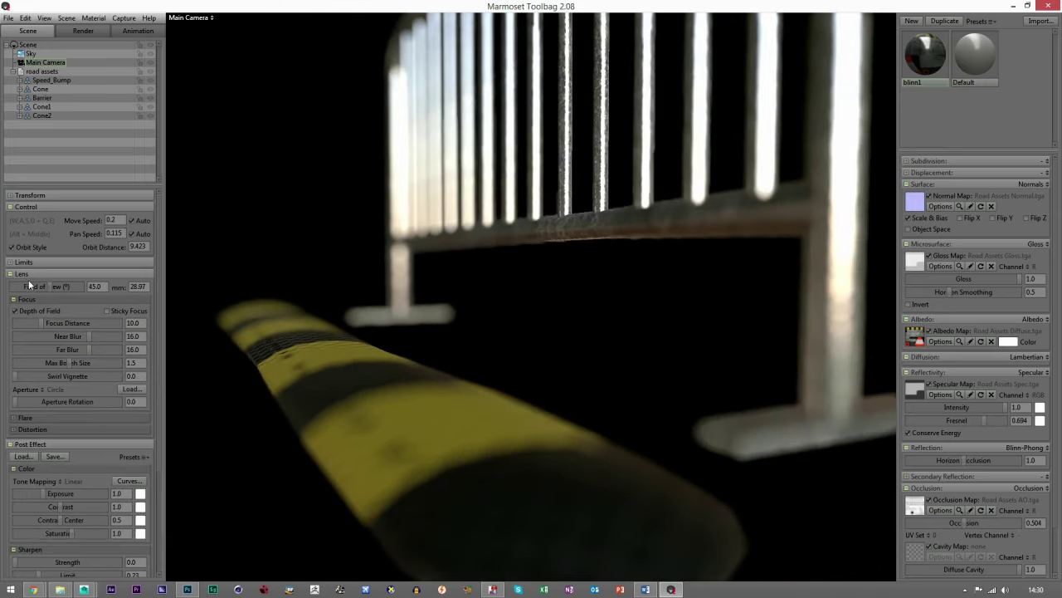
# - Set the camera's near blur to 0.0, far blur to 7.832 and focus distance to 11.4, checking the focus from several angles
pyautogui.moveTo(88, 347); pyautogui.dragTo(3, 318)
pyautogui.moveTo(626, 469); pyautogui.dragTo(507, 434)
pyautogui.moveTo(71, 349); pyautogui.dragTo(41, 323)
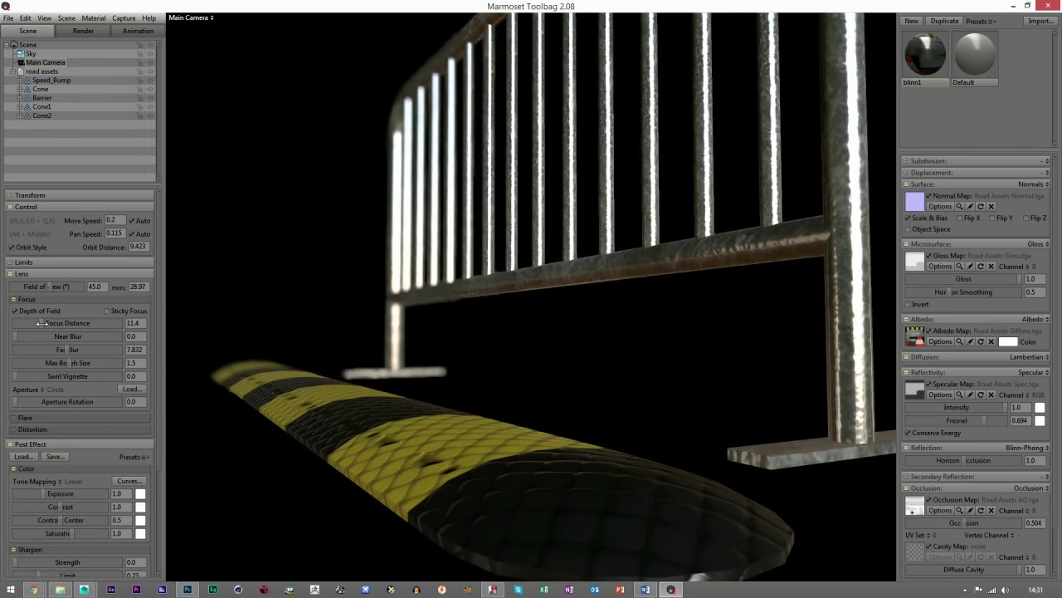
pyautogui.moveTo(551, 421); pyautogui.dragTo(505, 399)
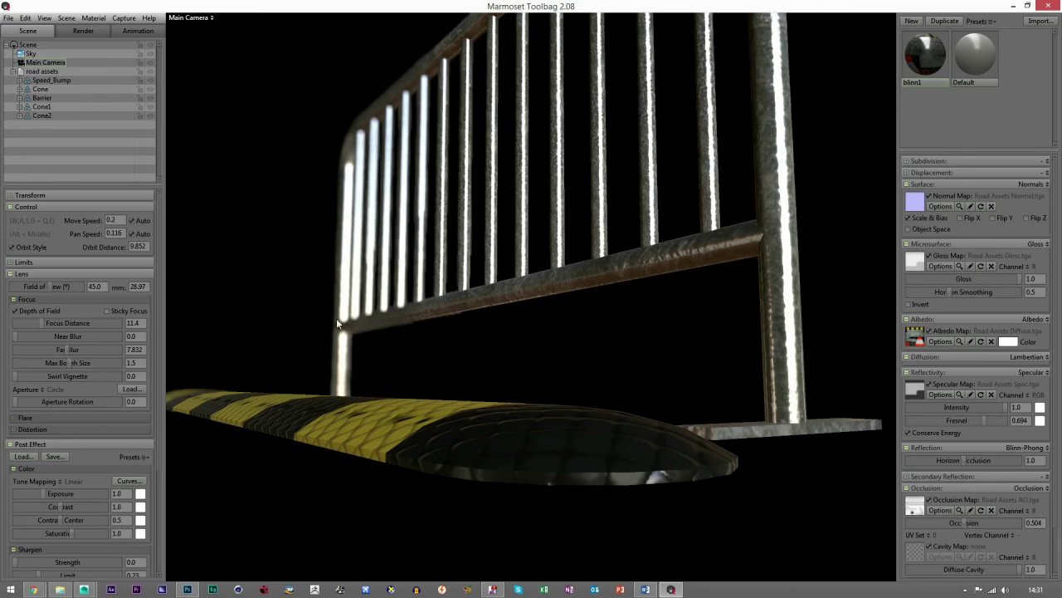
pyautogui.moveTo(498, 259); pyautogui.dragTo(422, 242)
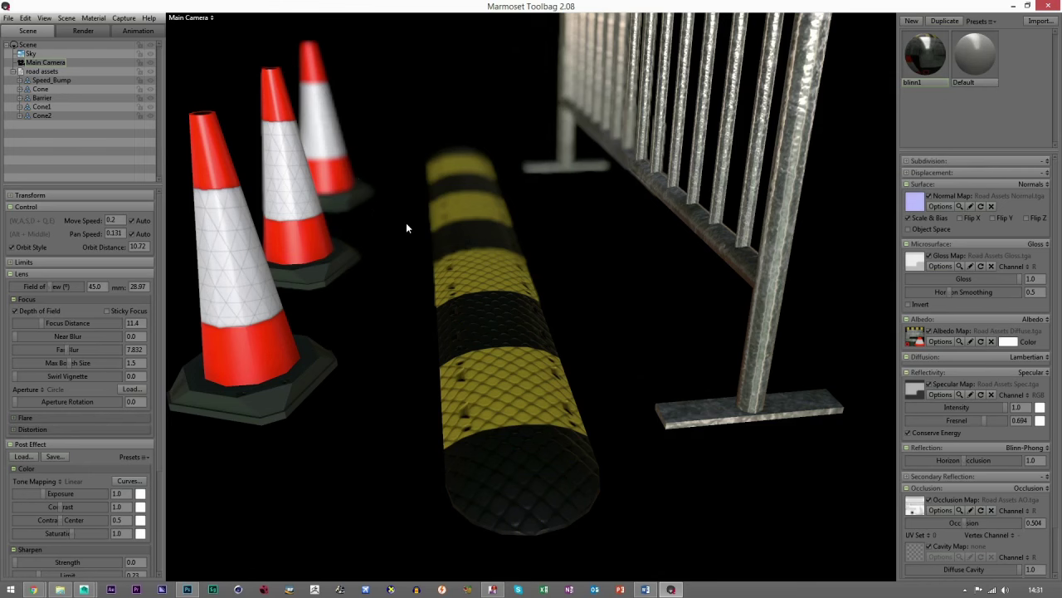
pyautogui.moveTo(406, 227); pyautogui.dragTo(508, 265)
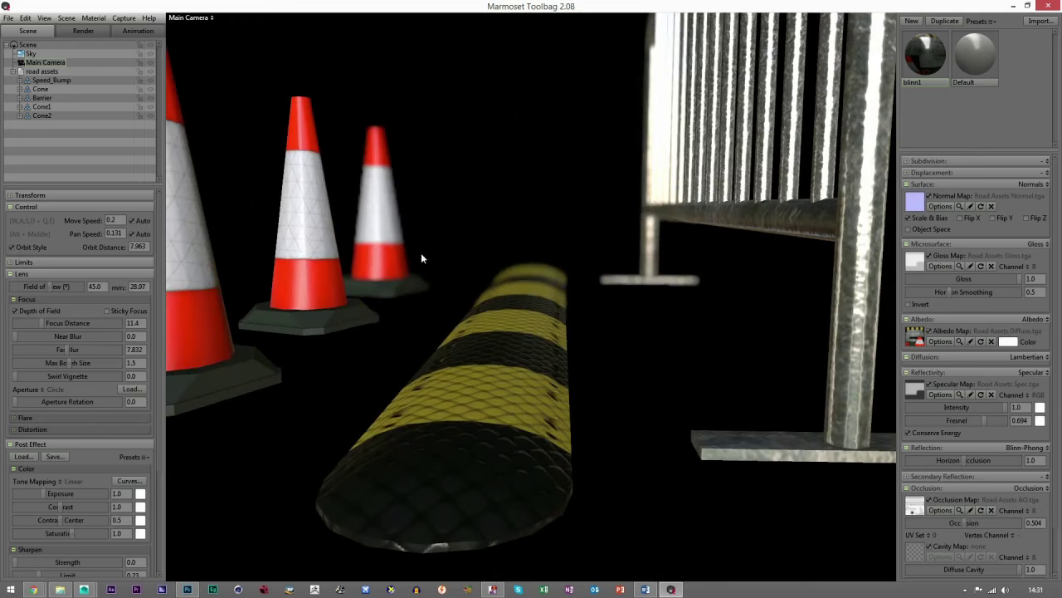
pyautogui.moveTo(420, 254); pyautogui.dragTo(472, 254)
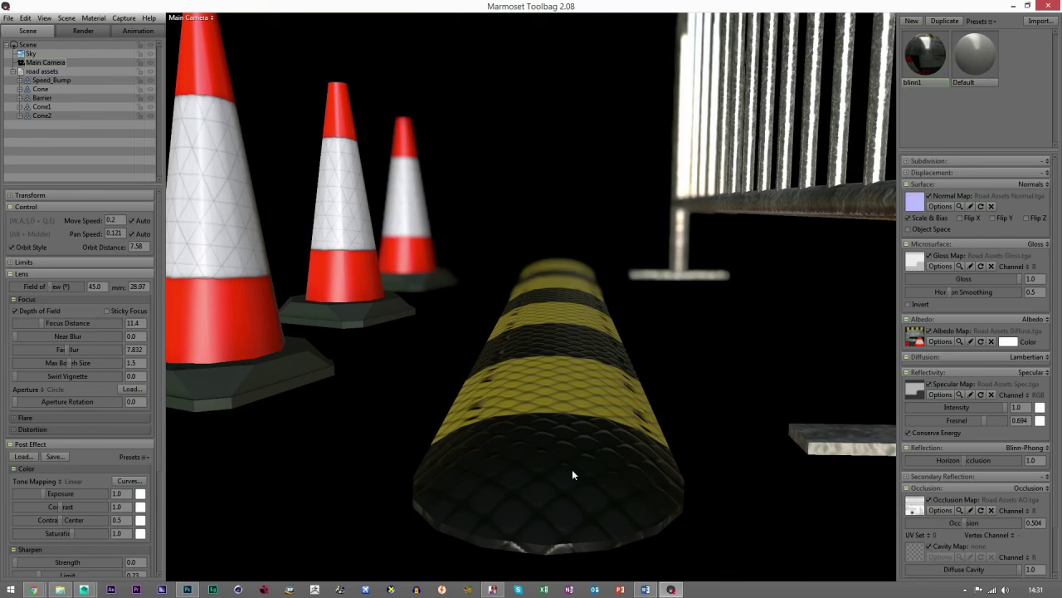
pyautogui.moveTo(516, 433); pyautogui.dragTo(67, 274)
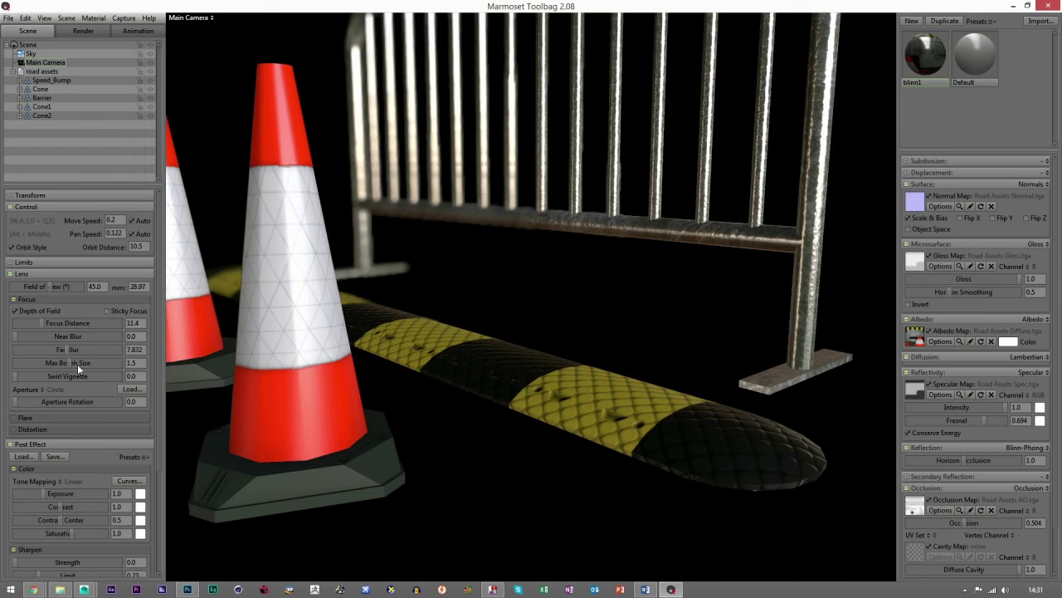
# - Try out the bloom brightness and vignette strength in the Main Camera's post effects
pyautogui.scroll(-5, 75, 499)
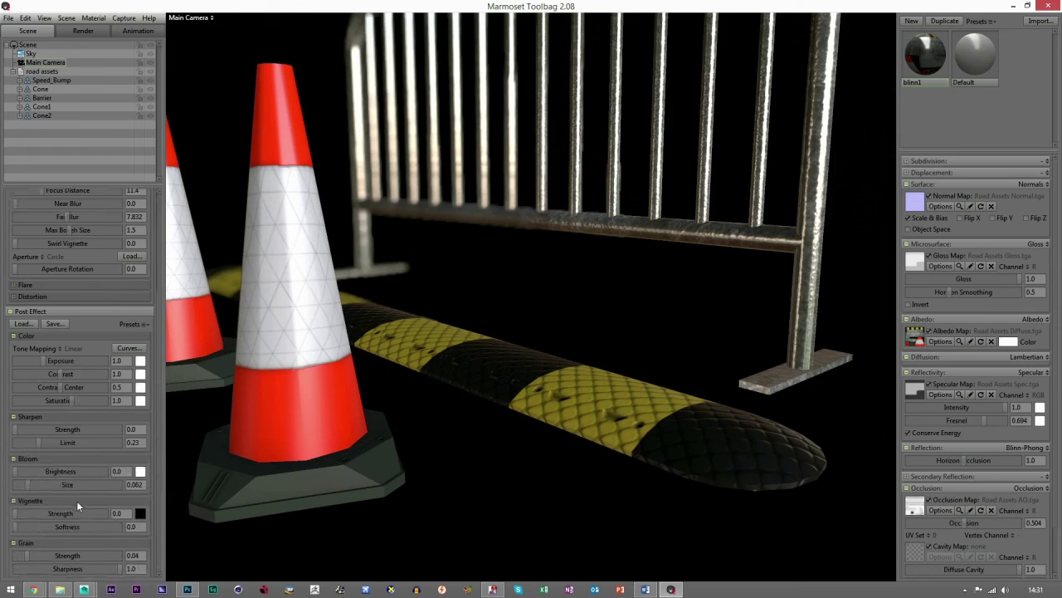
pyautogui.moveTo(20, 467)
pyautogui.mouseDown()
pyautogui.moveTo(86, 466)
pyautogui.moveTo(33, 470)
pyautogui.mouseUp()
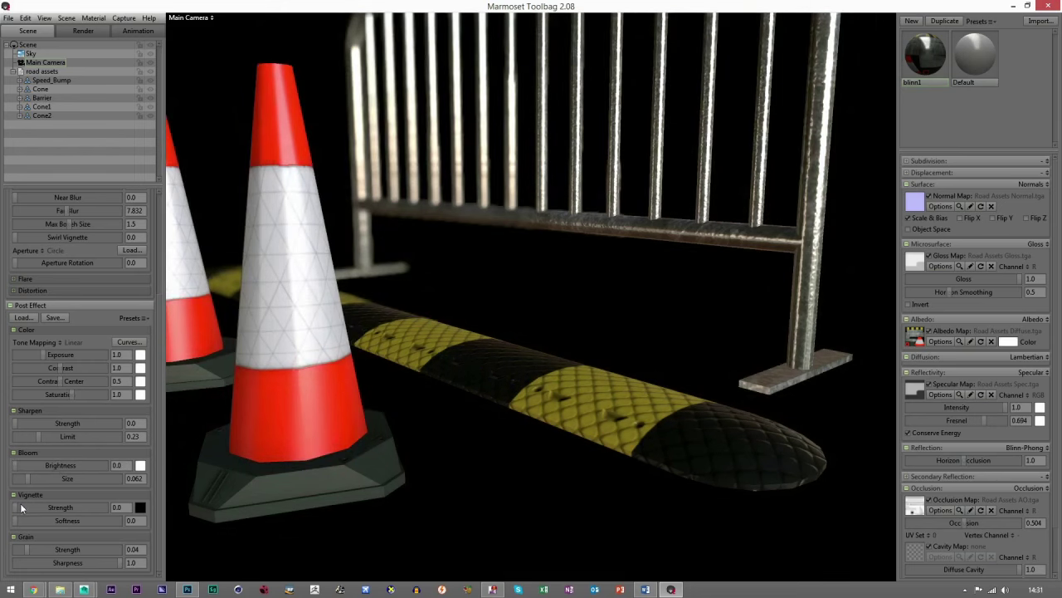
pyautogui.moveTo(20, 507)
pyautogui.mouseDown()
pyautogui.moveTo(132, 507)
pyautogui.moveTo(20, 507)
pyautogui.mouseUp()
pyautogui.moveTo(249, 415); pyautogui.dragTo(69, 172)
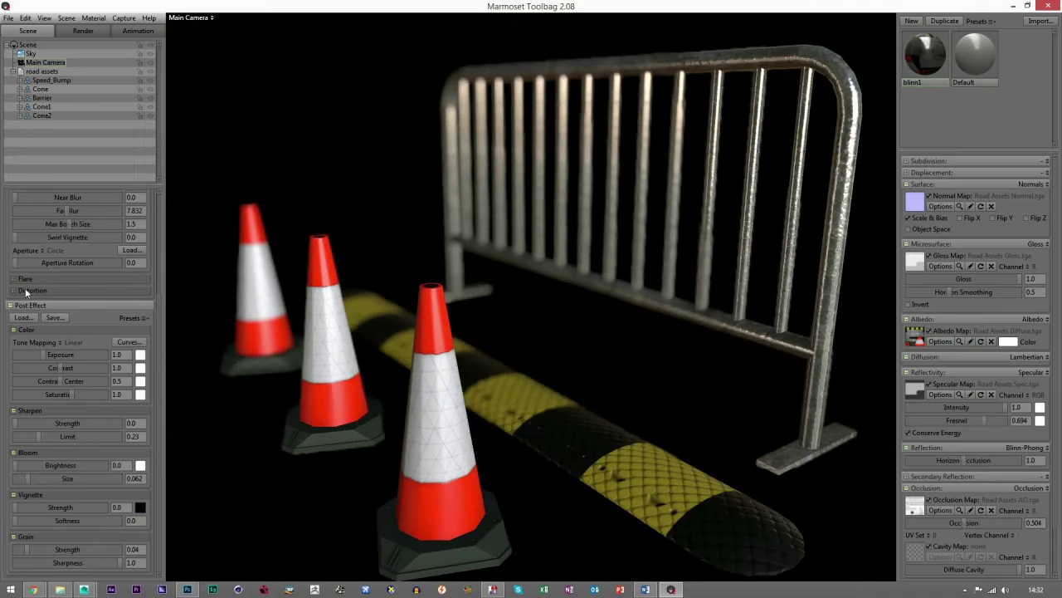
# - Turn off the Main Camera's depth of field and frame all the road assets
pyautogui.scroll(3, 26, 293)
pyautogui.click(21, 253)
pyautogui.moveTo(321, 306); pyautogui.dragTo(598, 390)
pyautogui.scroll(2, 52, 248)
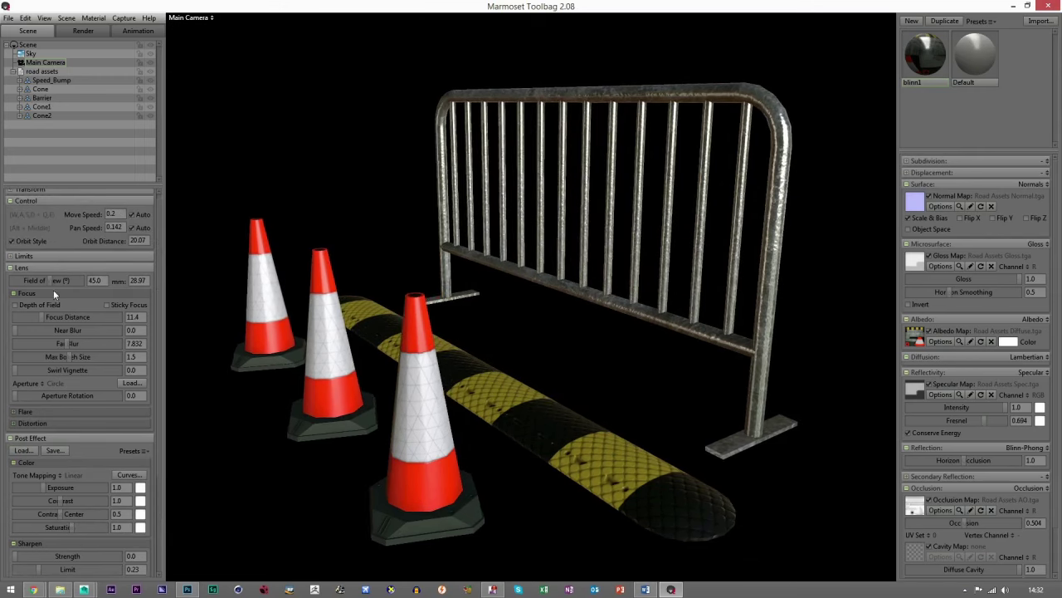
# - Widen the Main Camera's field of view to 112.5 degrees and inspect the perspective on the cones, speed bump and barrier
pyautogui.moveTo(50, 283); pyautogui.dragTo(75, 291)
pyautogui.scroll(3, 677, 389)
pyautogui.scroll(6, 676, 389)
pyautogui.moveTo(588, 411); pyautogui.dragTo(343, 408)
pyautogui.scroll(-4, 351, 371)
pyautogui.moveTo(363, 362)
pyautogui.mouseDown()
pyautogui.moveTo(246, 332)
pyautogui.moveTo(275, 394)
pyautogui.moveTo(396, 451)
pyautogui.moveTo(445, 391)
pyautogui.moveTo(368, 367)
pyautogui.mouseUp()
pyautogui.scroll(1, 466, 379)
pyautogui.moveTo(467, 379); pyautogui.dragTo(493, 437)
pyautogui.scroll(-2, 531, 382)
pyautogui.scroll(-2, 503, 395)
pyautogui.scroll(3, 470, 444)
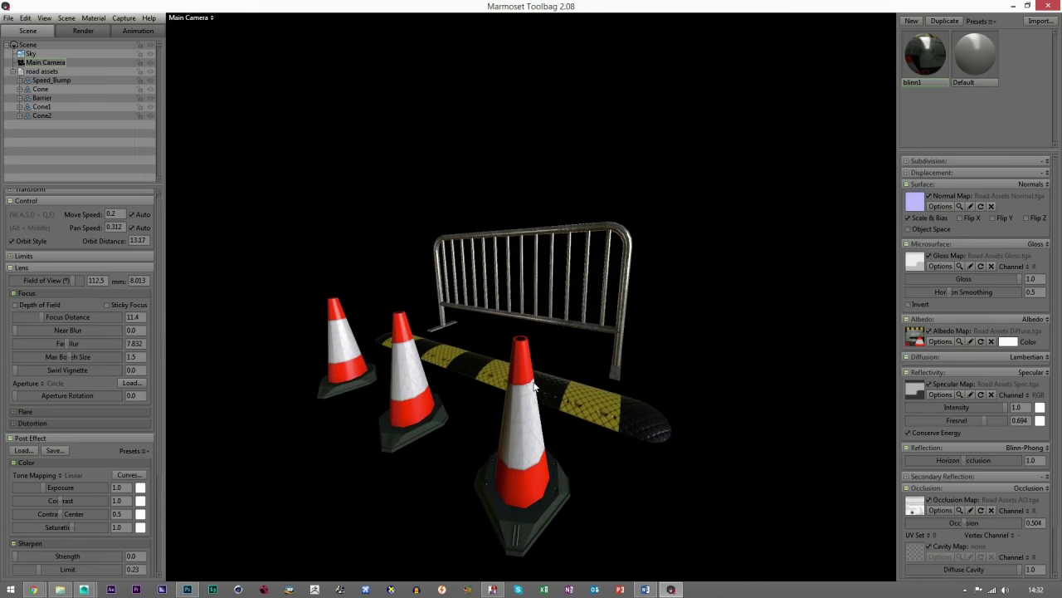
# - Check the barrier's mesh information, clear the selection and view the road assets from a lower angle
pyautogui.click(587, 435)
pyautogui.click(609, 270)
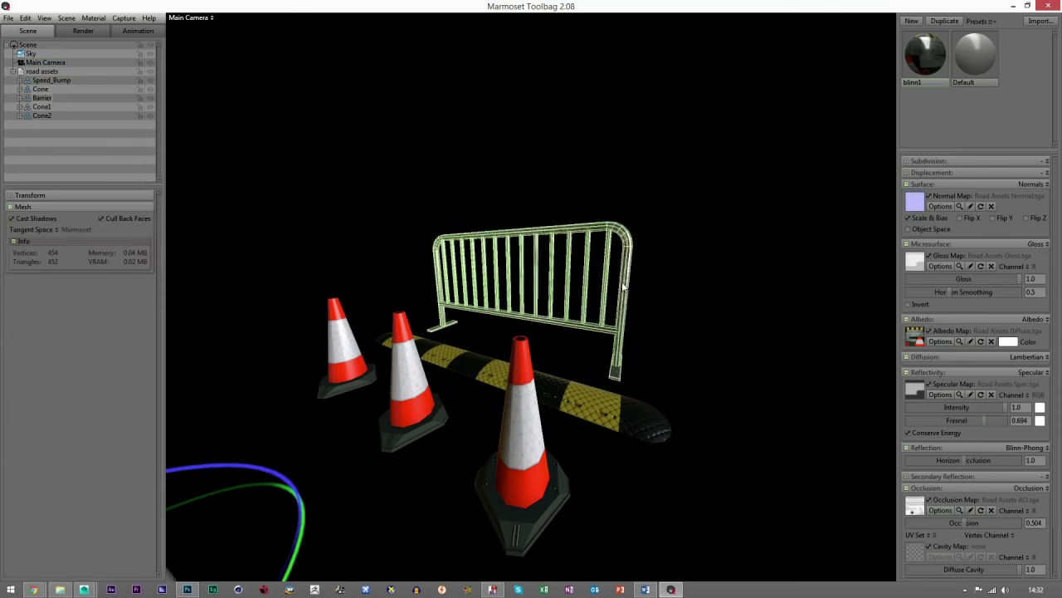
pyautogui.click(631, 412)
pyautogui.click(702, 388)
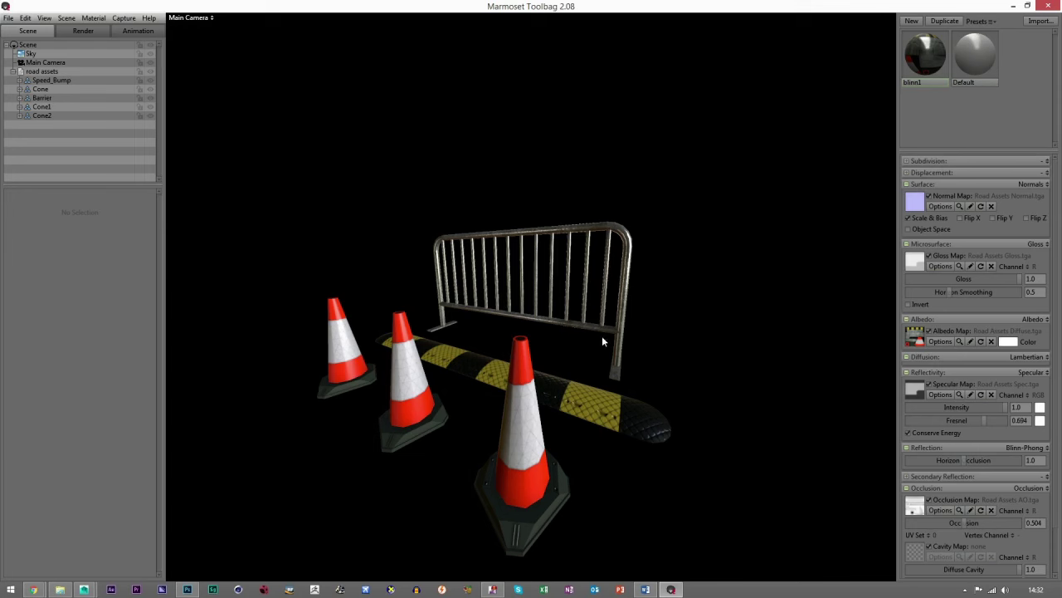
pyautogui.moveTo(594, 349); pyautogui.dragTo(363, 220)
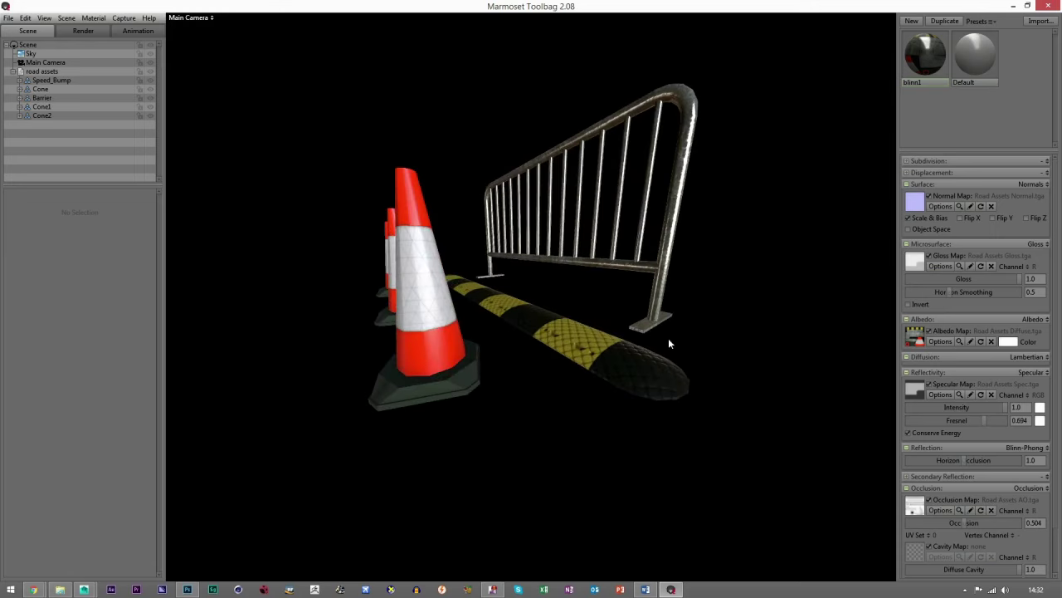